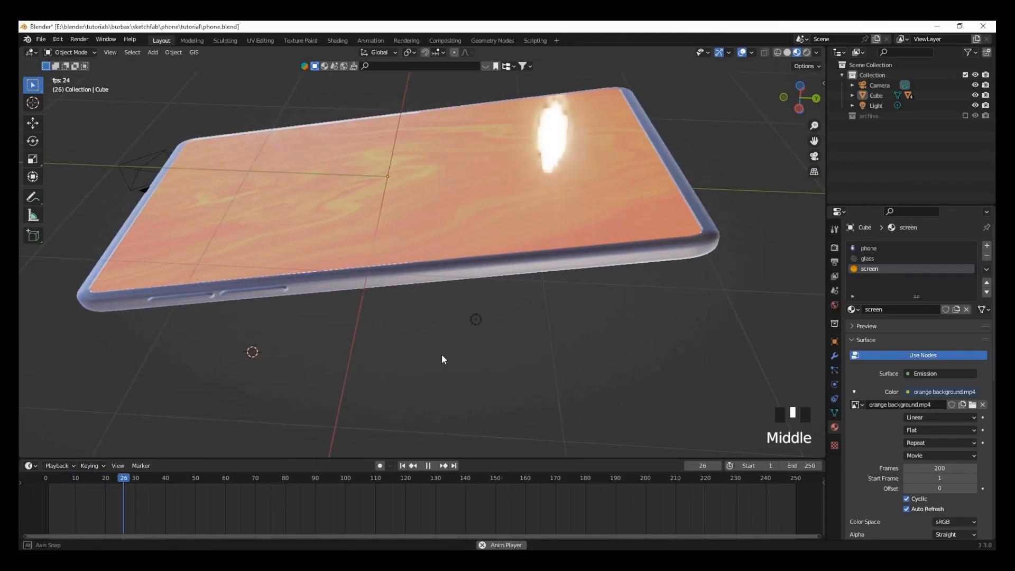
Examine the finished phone model with its animated screen from the front, sides and rear camera area
{"action": "scroll", "coordinate": [458, 351], "scroll_direction": "down", "scroll_amount": 1}
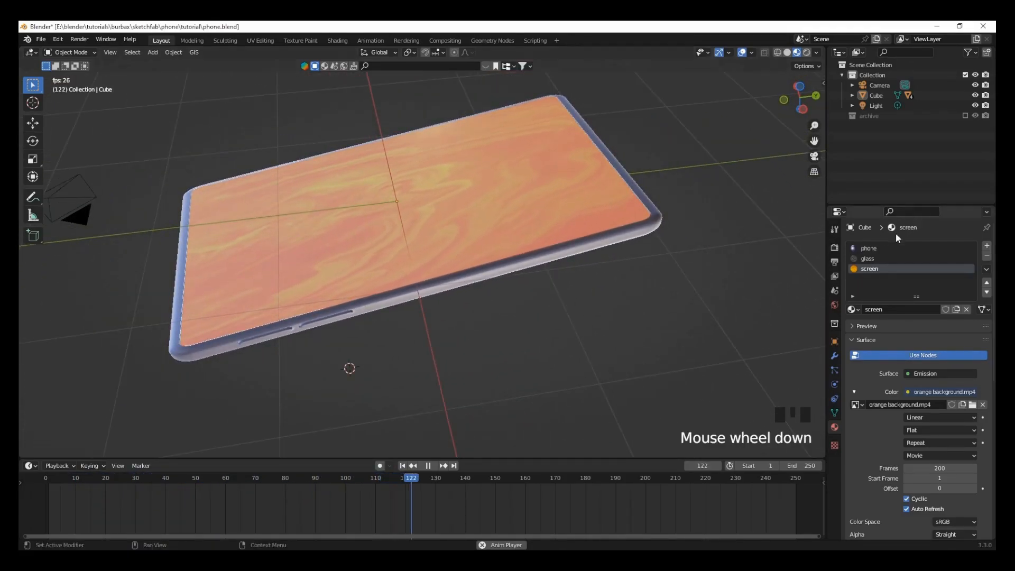
{"action": "middle_click_drag", "start_coordinate": [464, 315], "coordinate": [297, 256]}
{"action": "scroll", "coordinate": [306, 332], "scroll_direction": "up", "scroll_amount": 3}
{"action": "middle_click_drag", "start_coordinate": [305, 334], "coordinate": [263, 318]}
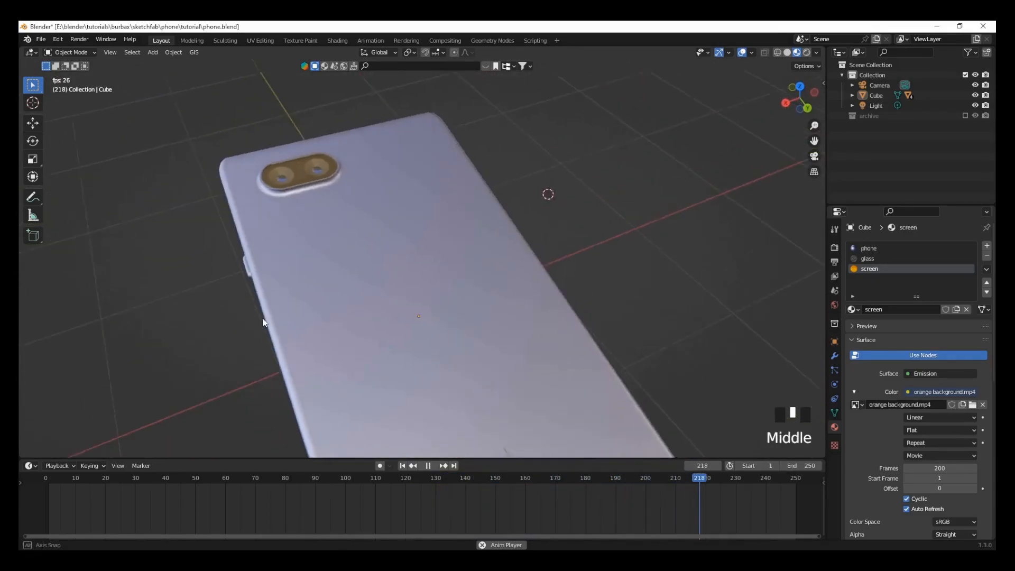
{"action": "scroll", "coordinate": [294, 251], "scroll_direction": "up", "scroll_amount": 3}
{"action": "middle_click_drag", "start_coordinate": [294, 250], "coordinate": [374, 314], "text": "shift"}
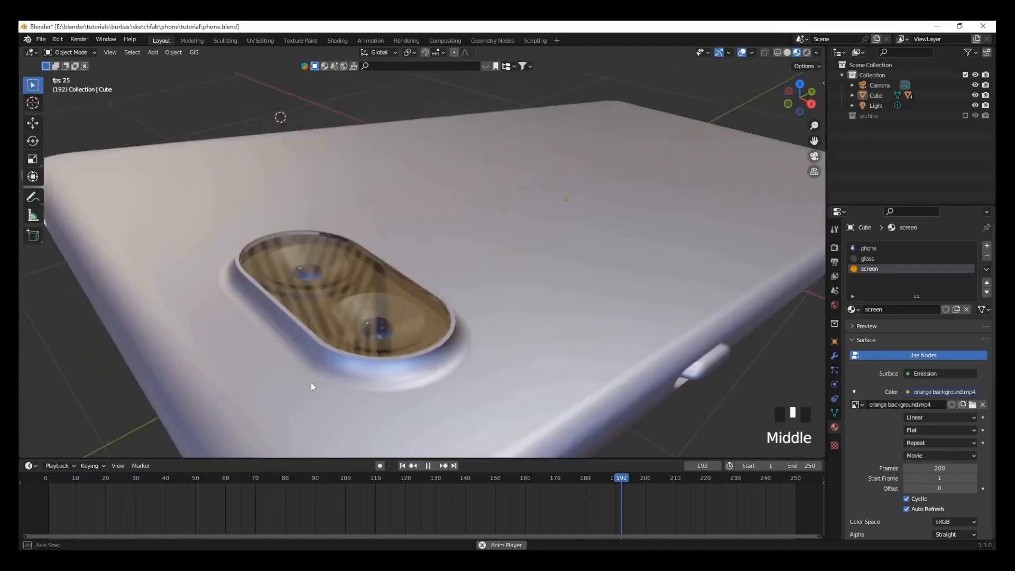
{"action": "middle_click_drag", "start_coordinate": [312, 385], "coordinate": [137, 382]}
{"action": "scroll", "coordinate": [241, 330], "scroll_direction": "down", "scroll_amount": 2}
{"action": "middle_click_drag", "start_coordinate": [274, 309], "coordinate": [275, 363]}
{"action": "scroll", "coordinate": [268, 364], "scroll_direction": "down", "scroll_amount": 4}
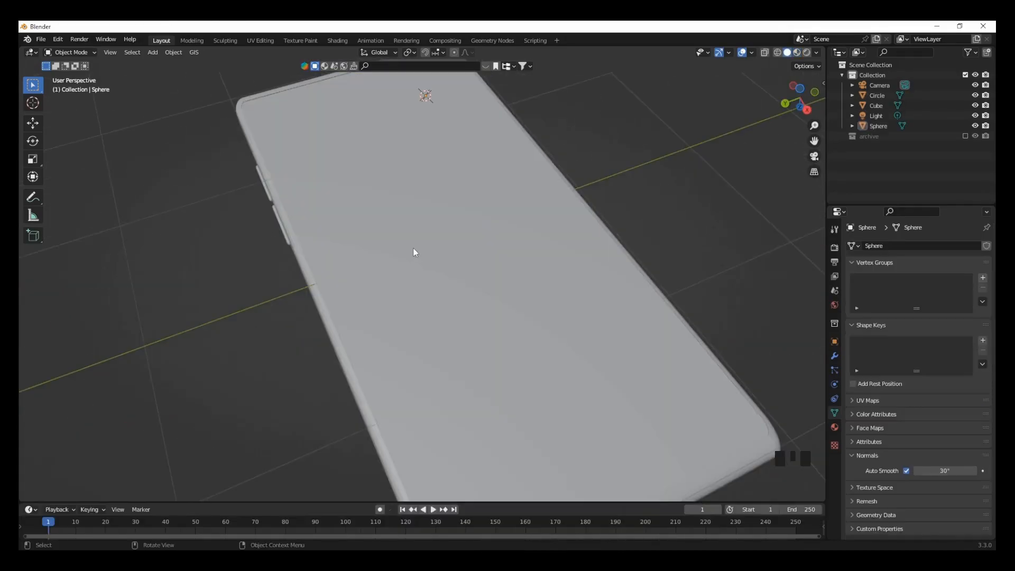
Examine the untextured phone model from all sides, including its screen face, edges and rear cameras
{"action": "middle_click_drag", "start_coordinate": [413, 248], "coordinate": [395, 158]}
{"action": "scroll", "coordinate": [393, 168], "scroll_direction": "down", "scroll_amount": 2}
{"action": "middle_click_drag", "start_coordinate": [448, 268], "coordinate": [671, 423]}
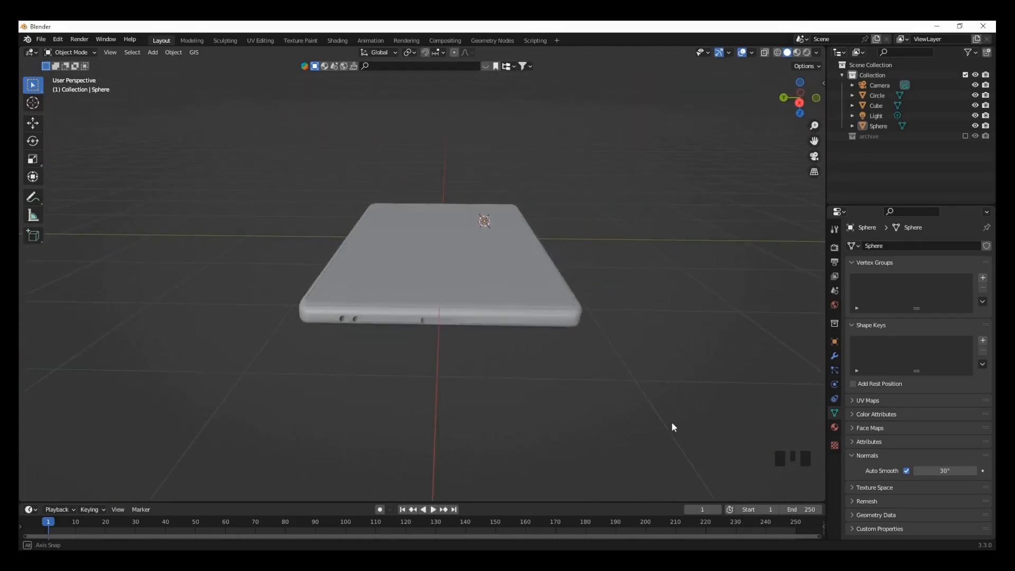
{"action": "middle_click_drag", "start_coordinate": [625, 387], "coordinate": [666, 335]}
{"action": "scroll", "coordinate": [524, 320], "scroll_direction": "up", "scroll_amount": 2}
{"action": "middle_click_drag", "start_coordinate": [525, 321], "coordinate": [602, 337]}
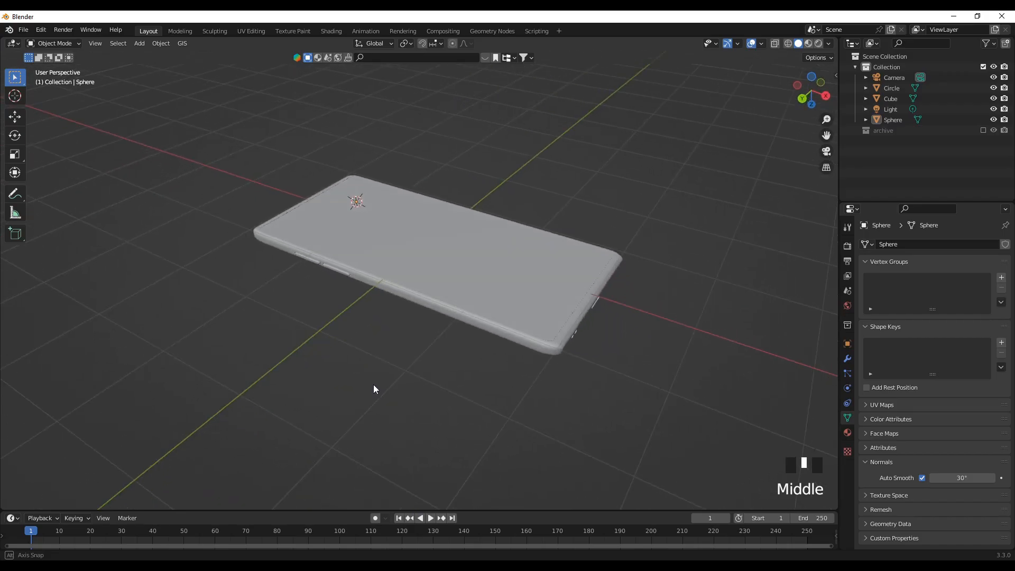
{"action": "middle_click_drag", "start_coordinate": [373, 385], "coordinate": [606, 136]}
{"action": "scroll", "coordinate": [379, 325], "scroll_direction": "up", "scroll_amount": 3}
{"action": "scroll", "coordinate": [552, 217], "scroll_direction": "up", "scroll_amount": 1}
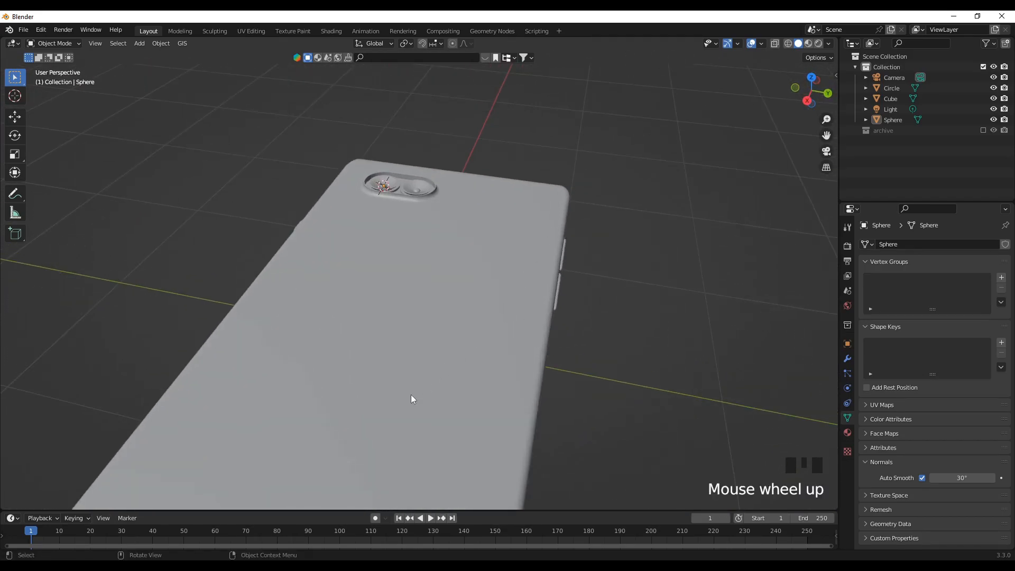
{"action": "scroll", "coordinate": [411, 395], "scroll_direction": "down", "scroll_amount": 3}
{"action": "middle_click_drag", "start_coordinate": [369, 412], "coordinate": [213, 399]}
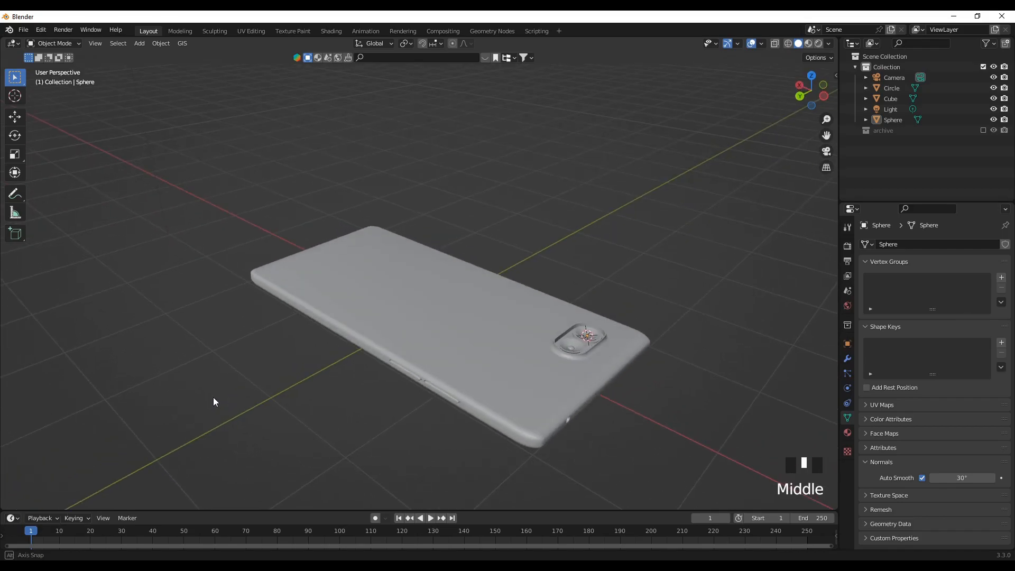
Select the phone body and create a new material named "phone" in the material properties
{"action": "left_click", "coordinate": [510, 376]}
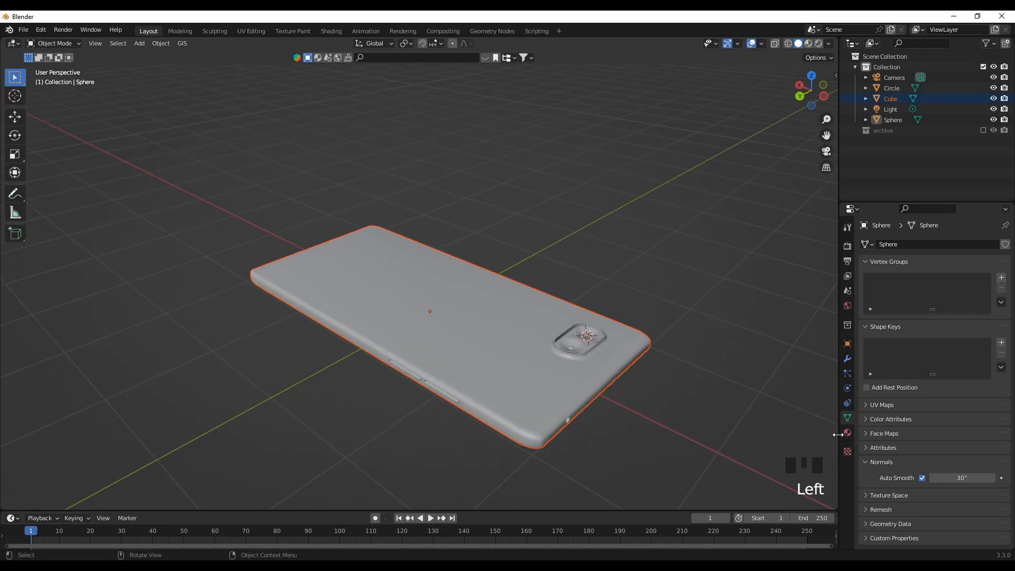
{"action": "left_click", "coordinate": [847, 432]}
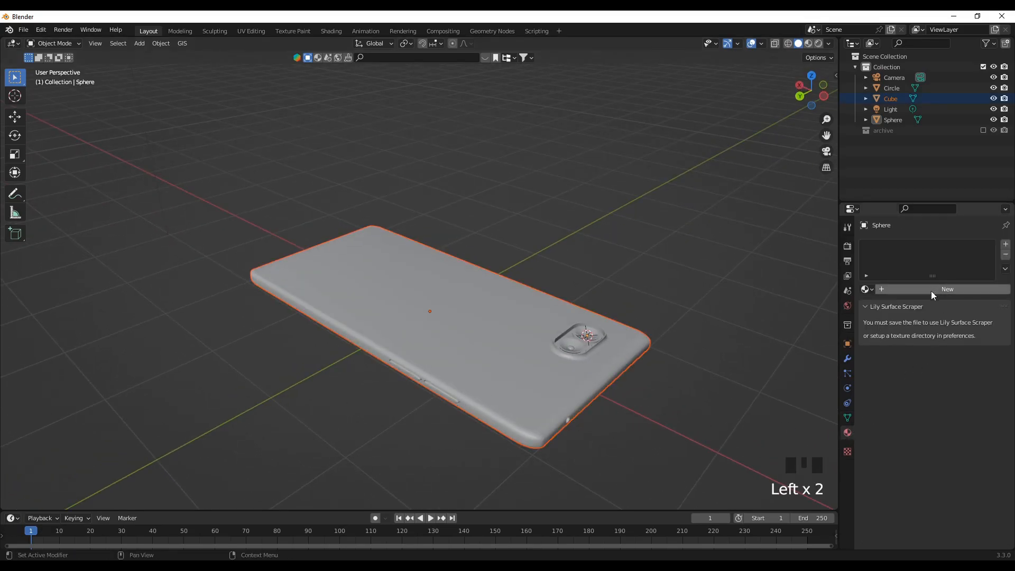
{"action": "left_click", "coordinate": [950, 288]}
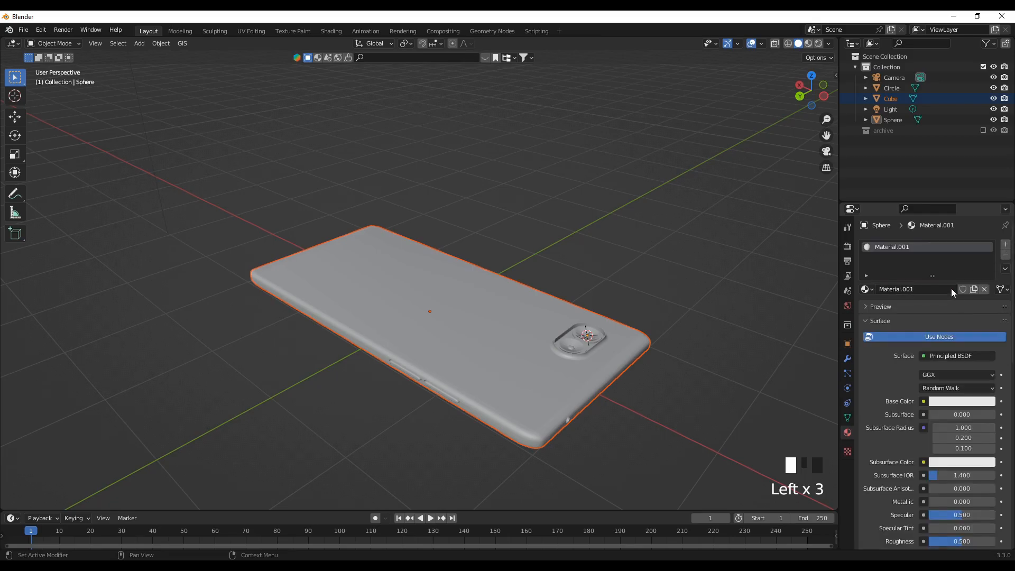
{"action": "left_click", "coordinate": [908, 291]}
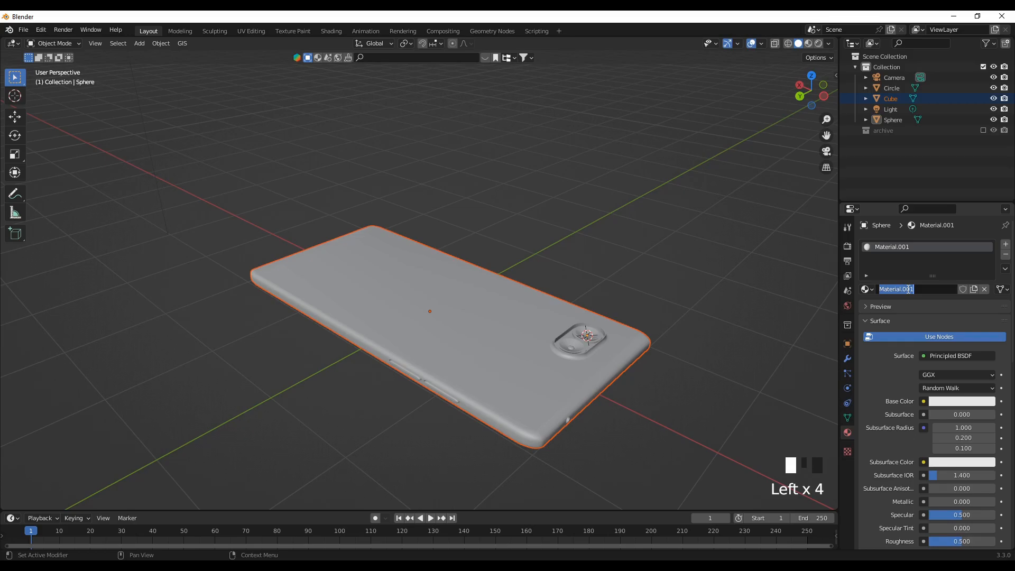
{"action": "type", "text": "phone"}
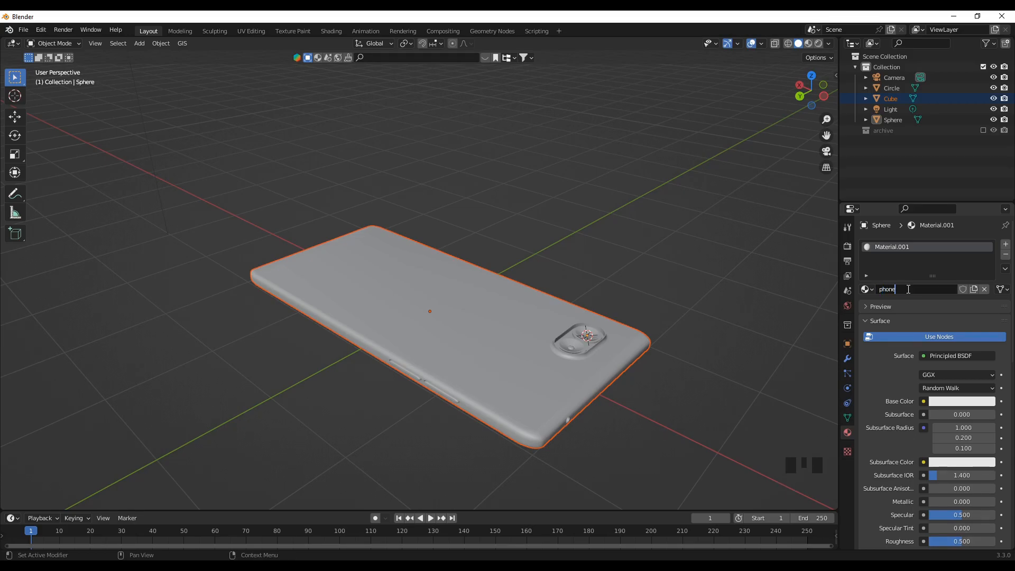
{"action": "key", "text": "Return"}
Try a saturated blue base color on the phone material and inspect the model in Material Preview shading
{"action": "left_click", "coordinate": [951, 403]}
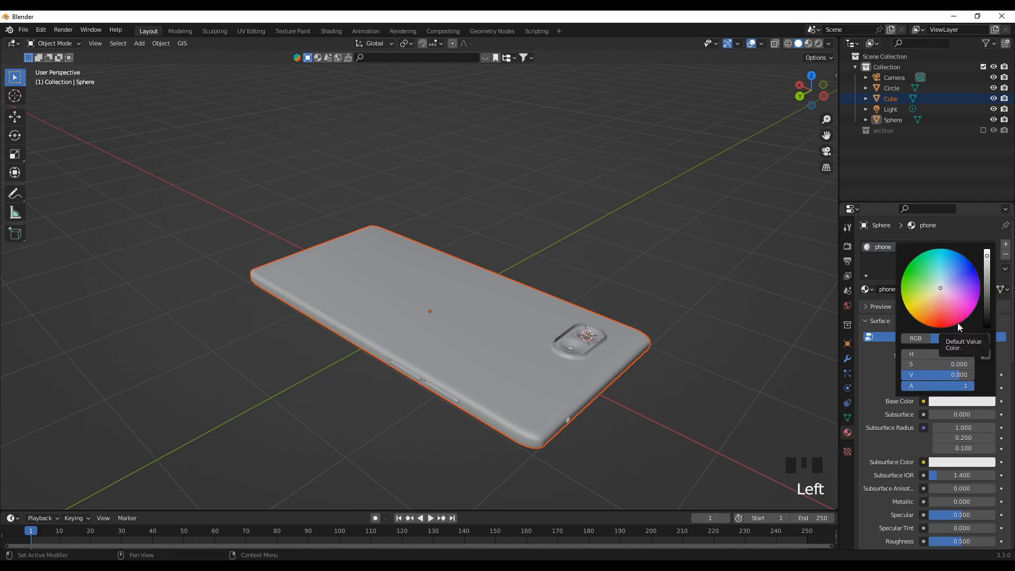
{"action": "left_click_drag", "start_coordinate": [939, 287], "coordinate": [968, 260]}
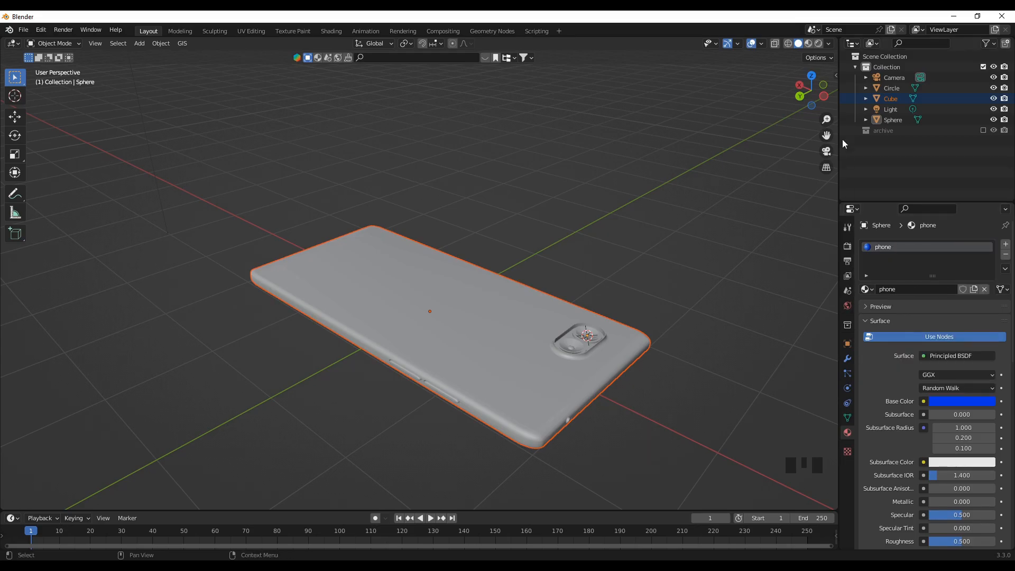
{"action": "left_click", "coordinate": [808, 44]}
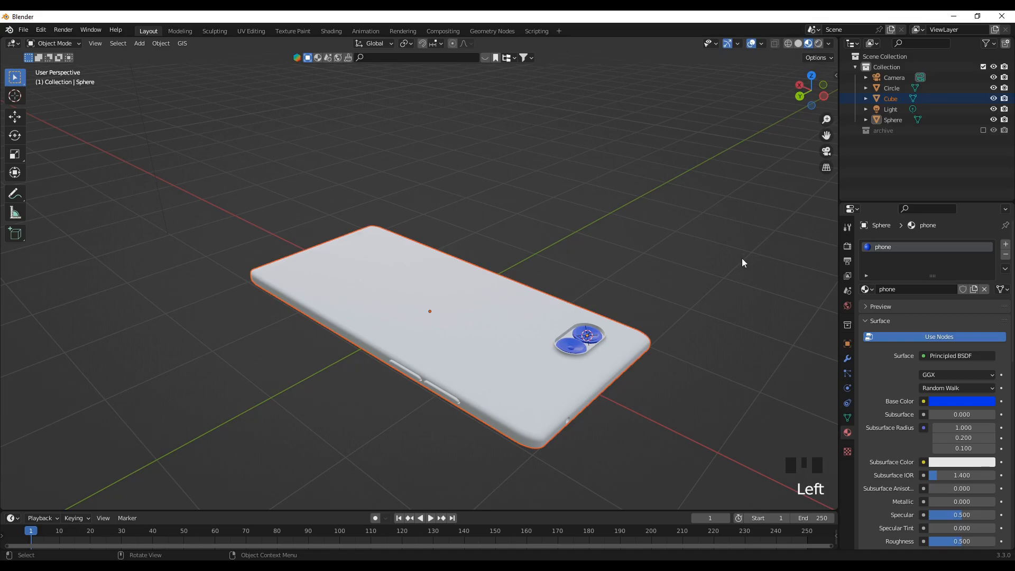
{"action": "scroll", "coordinate": [661, 290], "scroll_direction": "down", "scroll_amount": 3}
{"action": "middle_click_drag", "start_coordinate": [521, 301], "coordinate": [231, 255]}
{"action": "scroll", "coordinate": [576, 323], "scroll_direction": "up", "scroll_amount": 5}
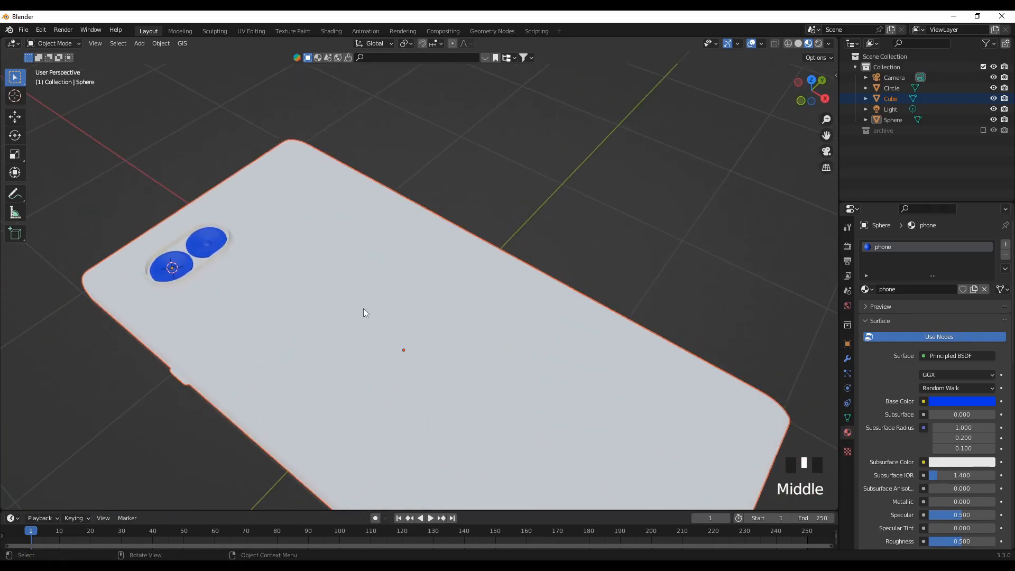
{"action": "scroll", "coordinate": [332, 294], "scroll_direction": "up", "scroll_amount": 1}
{"action": "scroll", "coordinate": [335, 306], "scroll_direction": "down", "scroll_amount": 1}
{"action": "middle_click_drag", "start_coordinate": [335, 307], "coordinate": [375, 276]}
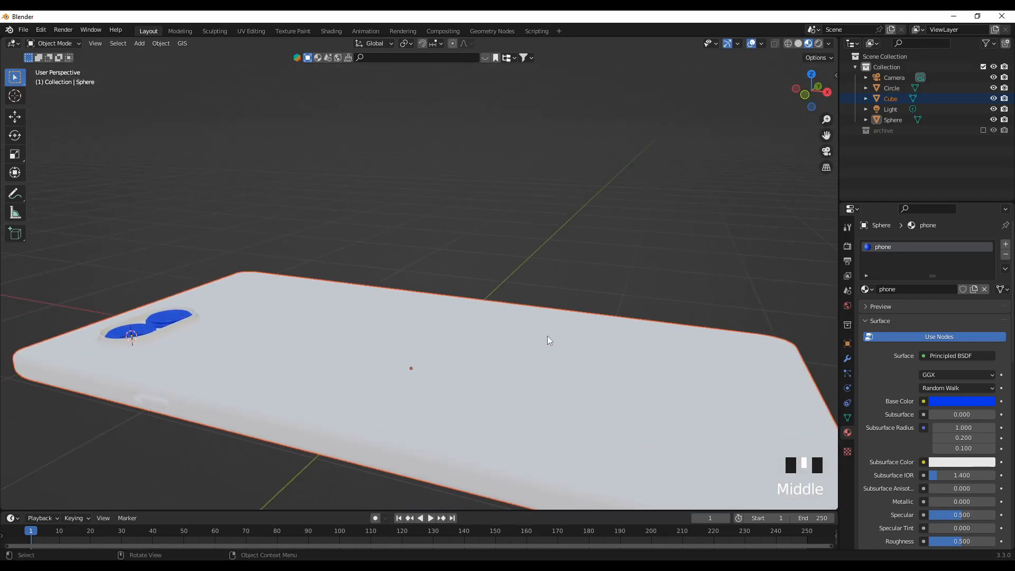
Undo the blue base color change and return the viewport to solid shading
{"action": "key", "text": "ctrl+z"}
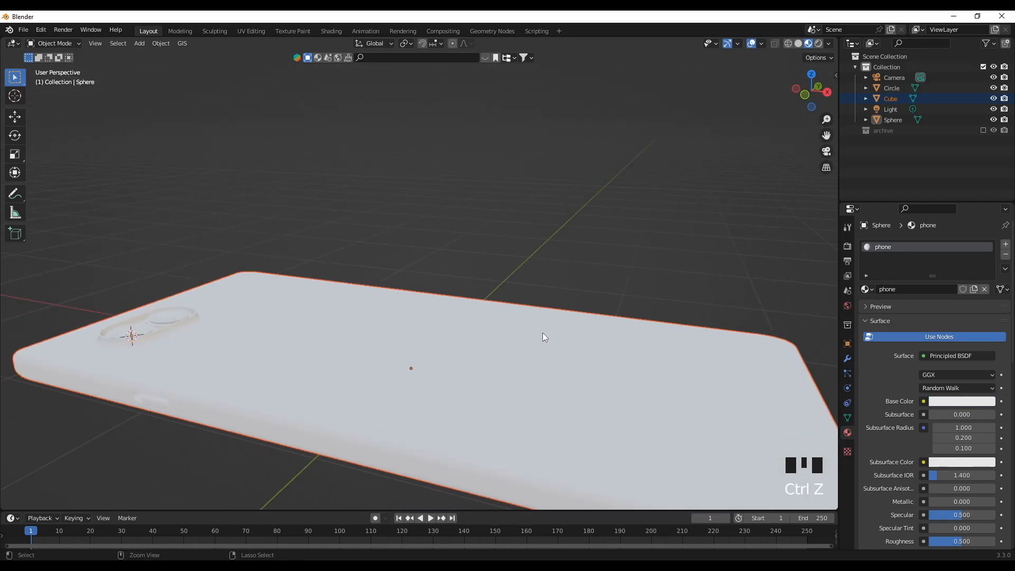
{"action": "scroll", "coordinate": [533, 323], "scroll_direction": "down", "scroll_amount": 4}
{"action": "middle_click_drag", "start_coordinate": [527, 312], "coordinate": [464, 377]}
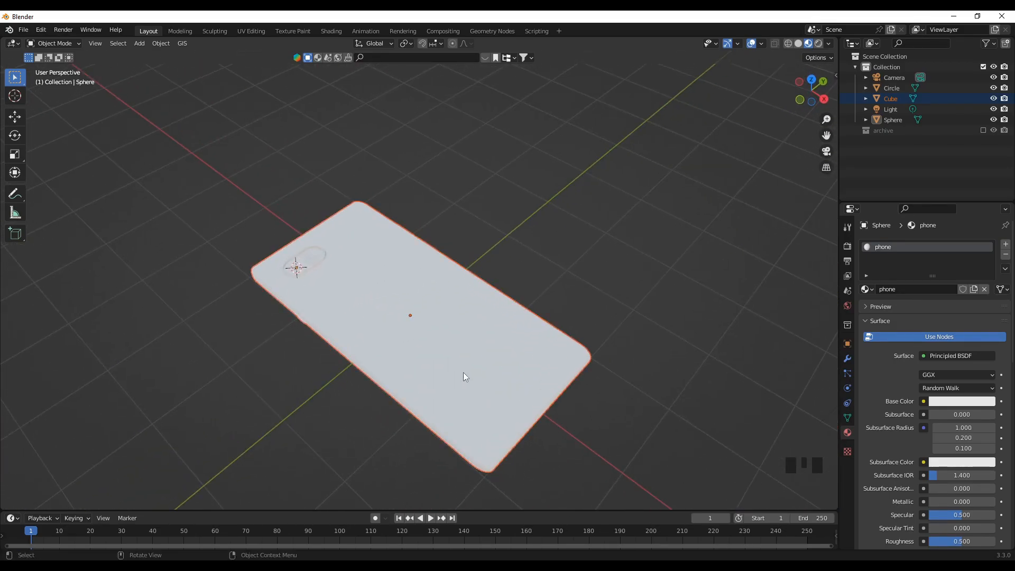
{"action": "left_click", "coordinate": [799, 43]}
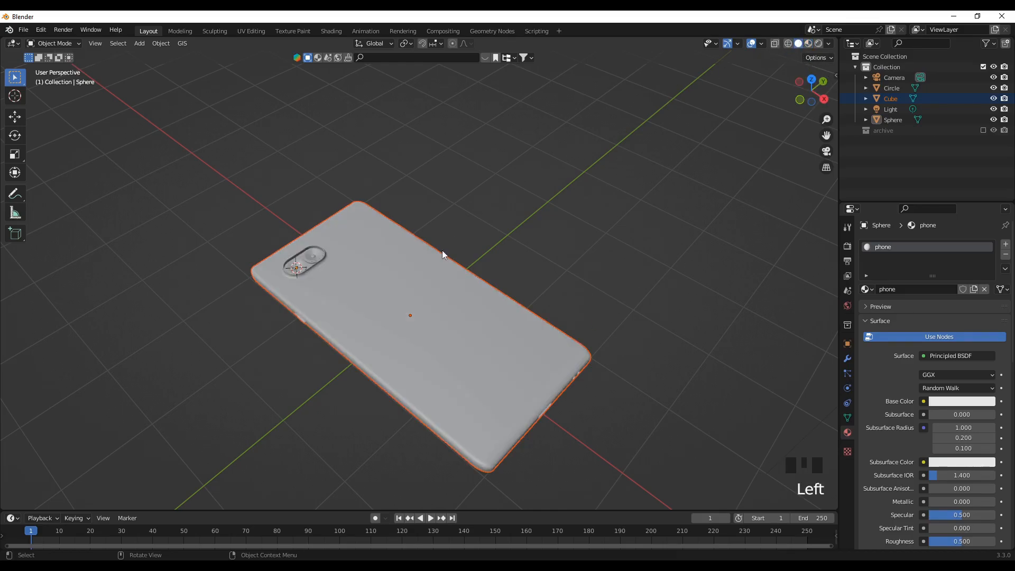
Make the phone body the active object
{"action": "scroll", "coordinate": [289, 301], "scroll_direction": "up", "scroll_amount": 3}
{"action": "scroll", "coordinate": [290, 301], "scroll_direction": "up", "scroll_amount": 3}
{"action": "scroll", "coordinate": [289, 301], "scroll_direction": "down", "scroll_amount": 3}
{"action": "scroll", "coordinate": [289, 301], "scroll_direction": "down", "scroll_amount": 1}
{"action": "middle_click_drag", "start_coordinate": [293, 309], "coordinate": [271, 287]}
{"action": "left_click", "coordinate": [324, 336]}
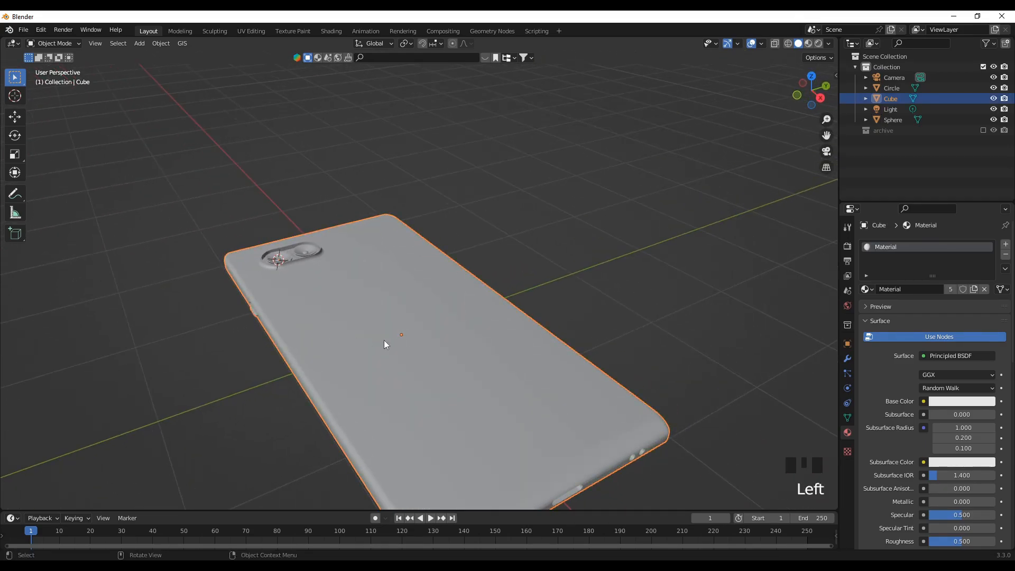
Try moving the phone body to check whether the camera parts follow it, and cancel the move
{"action": "scroll", "coordinate": [275, 256], "scroll_direction": "up", "scroll_amount": 3}
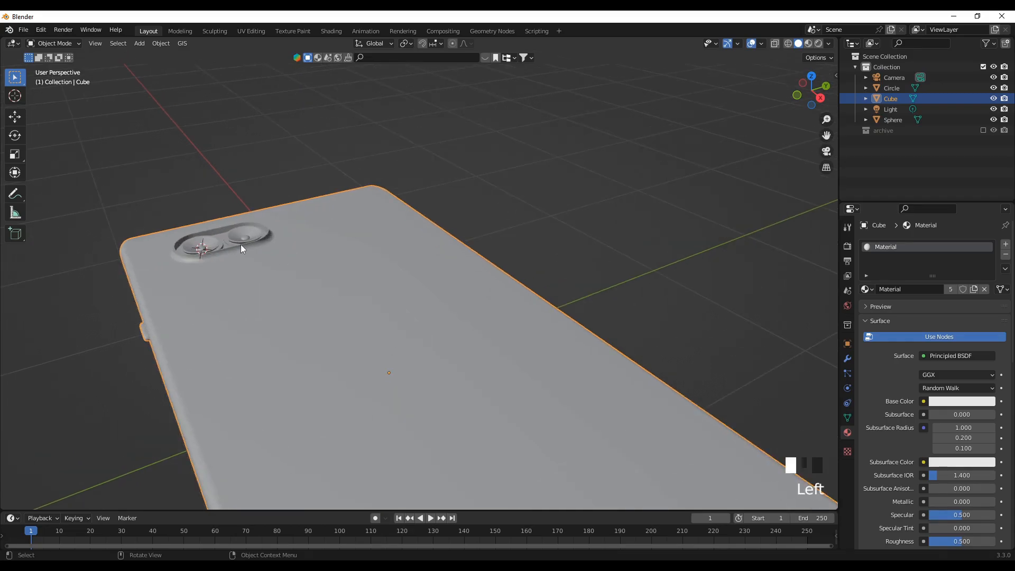
{"action": "left_click", "coordinate": [240, 244]}
{"action": "middle_click_drag", "start_coordinate": [290, 286], "coordinate": [329, 328]}
{"action": "left_click", "coordinate": [269, 284]}
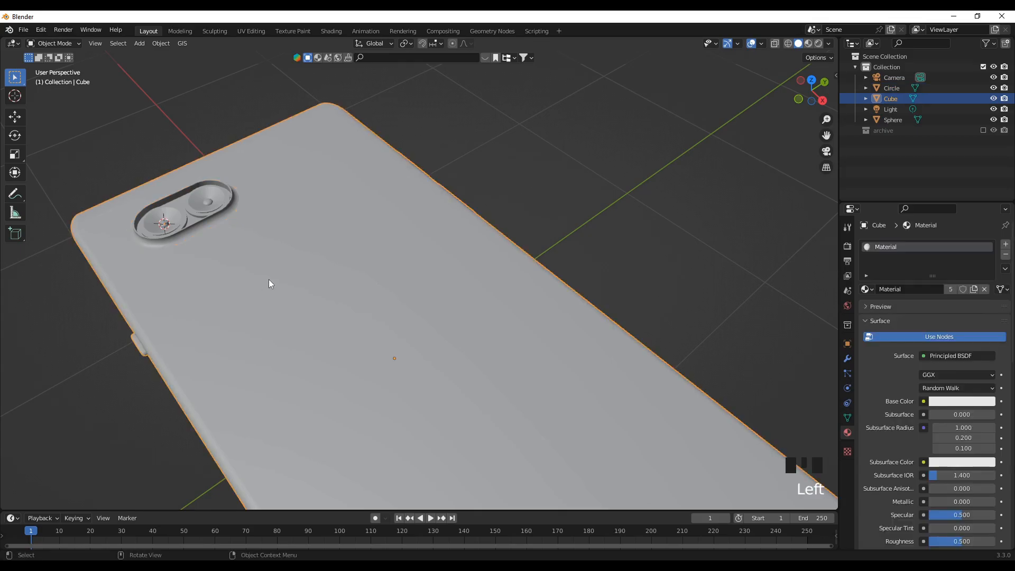
{"action": "key", "text": "g"}
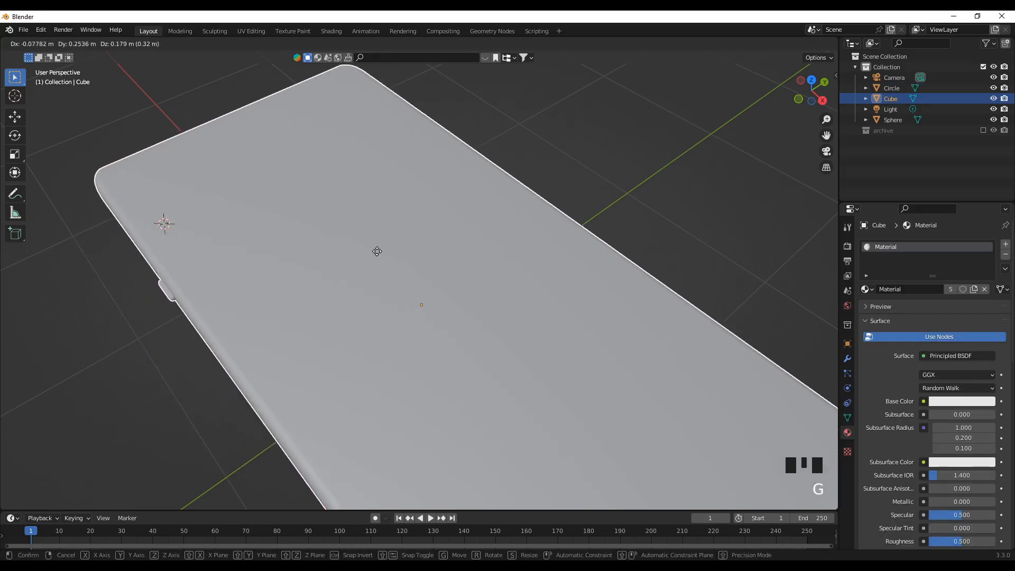
{"action": "right_click", "coordinate": [473, 334]}
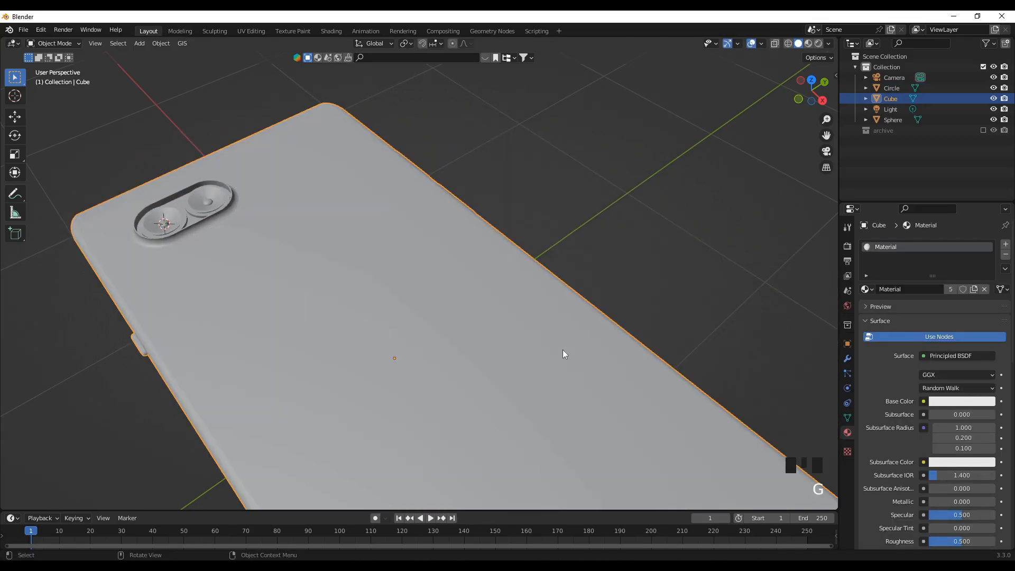
Parent the camera circle and sphere objects to the phone body with Object (Keep Transform), selecting them in see-through wireframe shading
{"action": "left_click", "coordinate": [787, 45]}
{"action": "scroll", "coordinate": [424, 215], "scroll_direction": "down", "scroll_amount": 3}
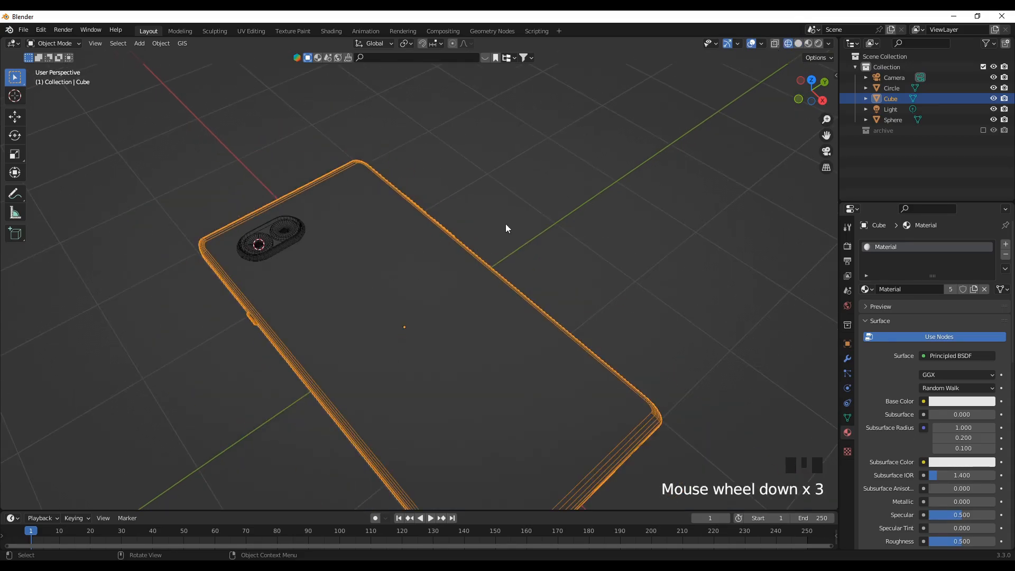
{"action": "middle_click_drag", "start_coordinate": [433, 266], "coordinate": [736, 113]}
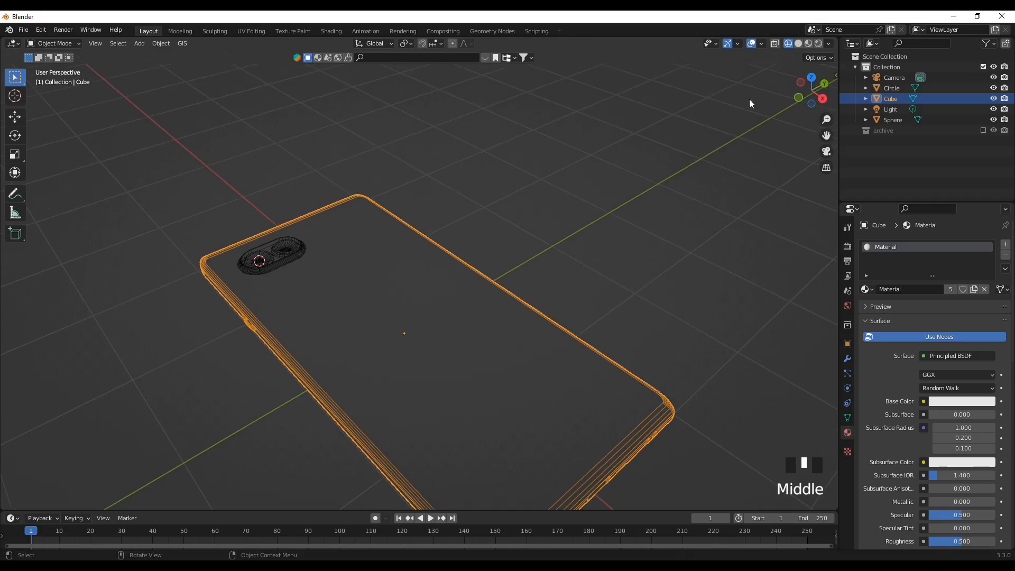
{"action": "key", "text": "alt+z"}
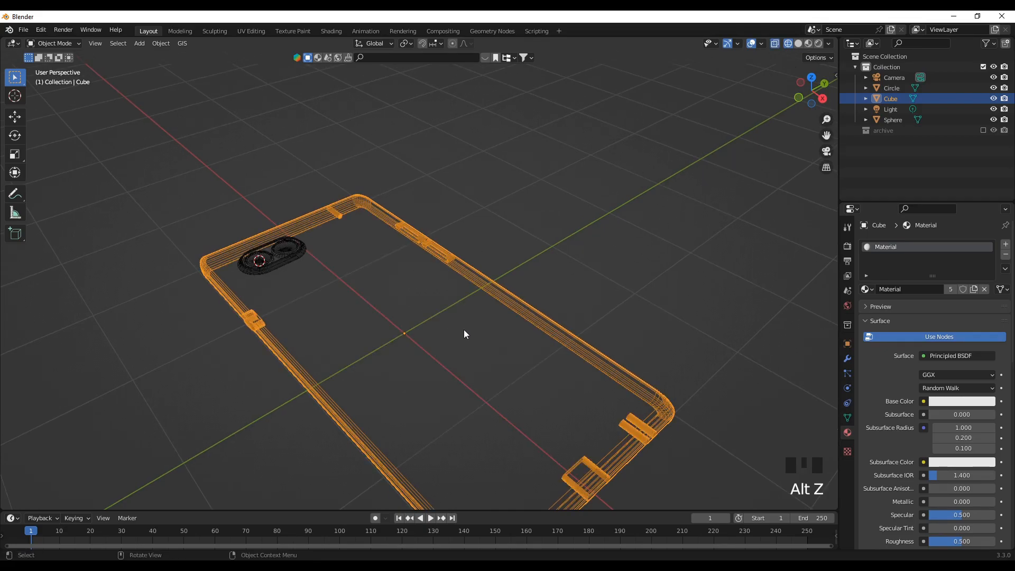
{"action": "middle_click_drag", "start_coordinate": [187, 306], "coordinate": [168, 355]}
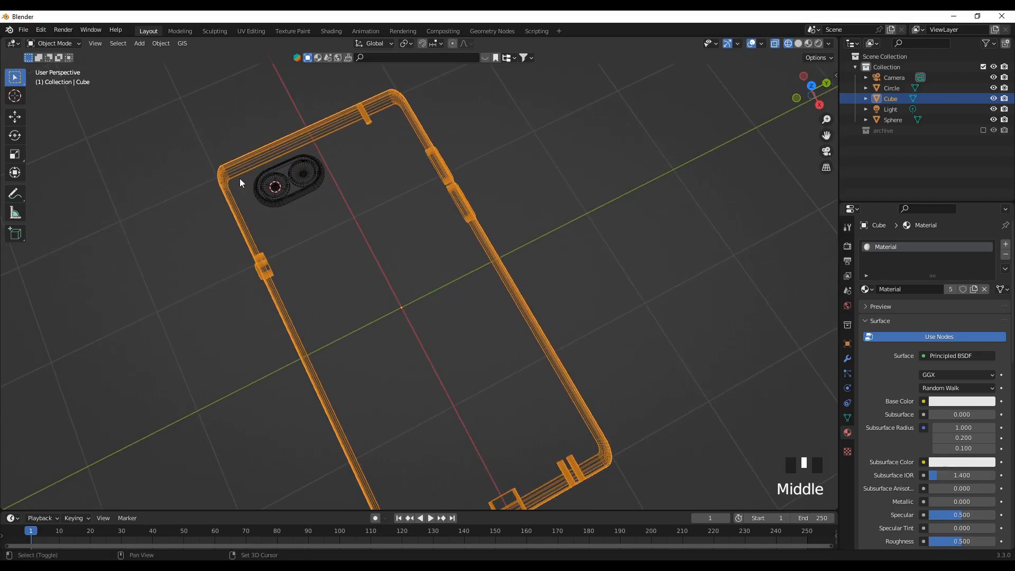
{"action": "left_click_drag", "start_coordinate": [235, 131], "coordinate": [359, 220], "text": "shift"}
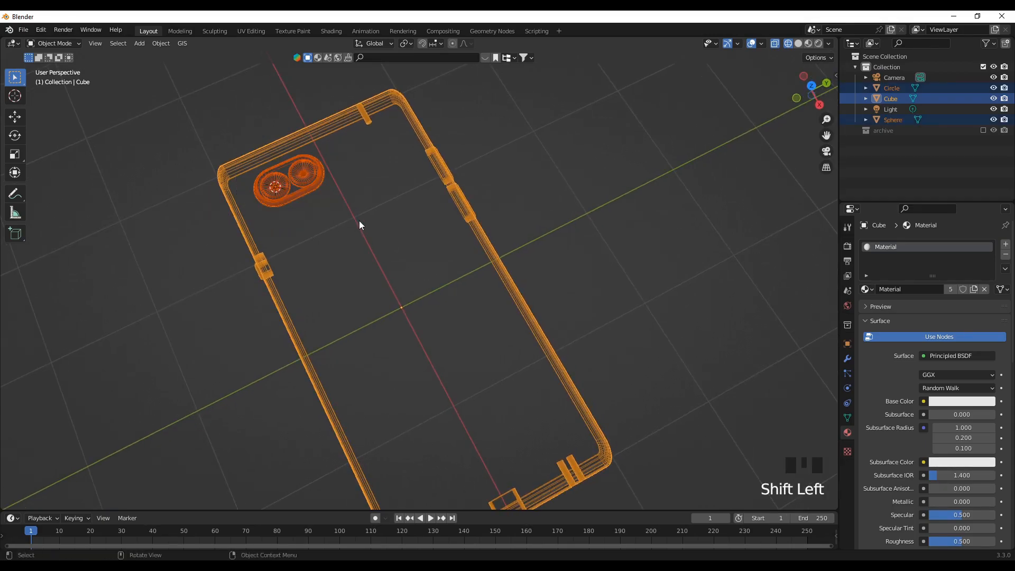
{"action": "key", "text": "ctrl+p"}
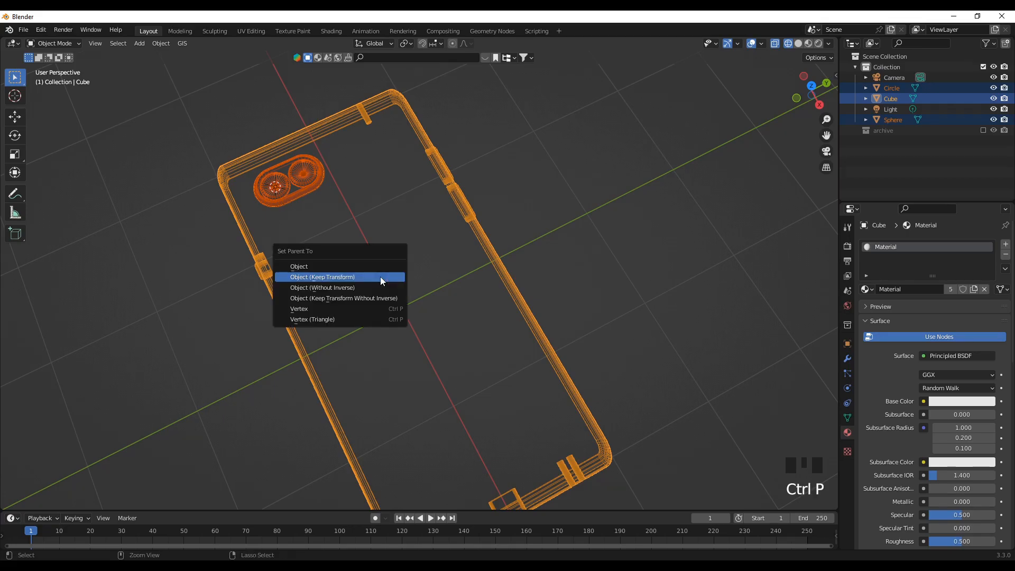
{"action": "left_click", "coordinate": [308, 278]}
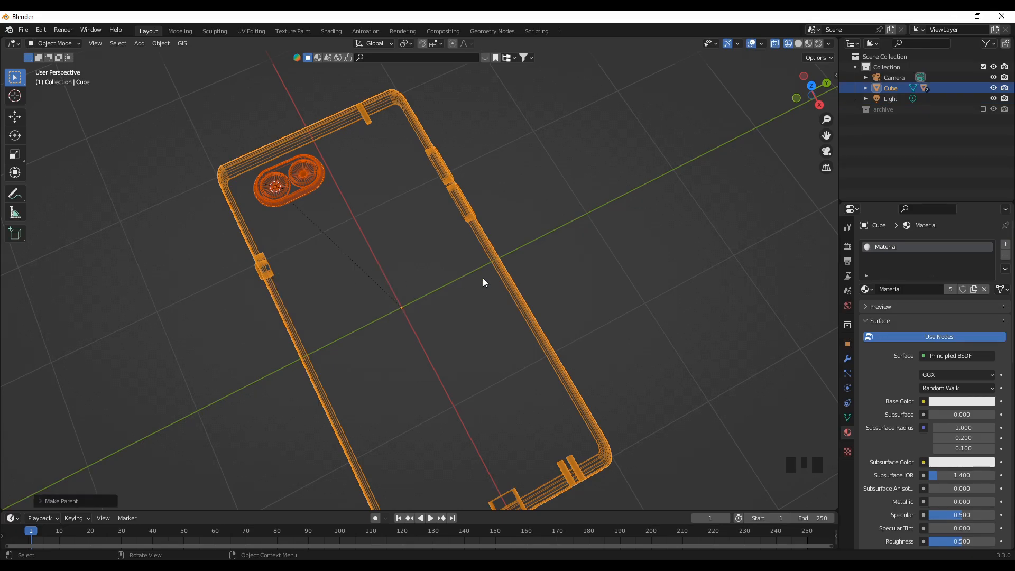
Turn off X-ray, enter Edit Mode on the phone body and its camera parts, and show them in Material Preview shading
{"action": "key", "text": "alt+z"}
{"action": "key", "text": "Tab"}
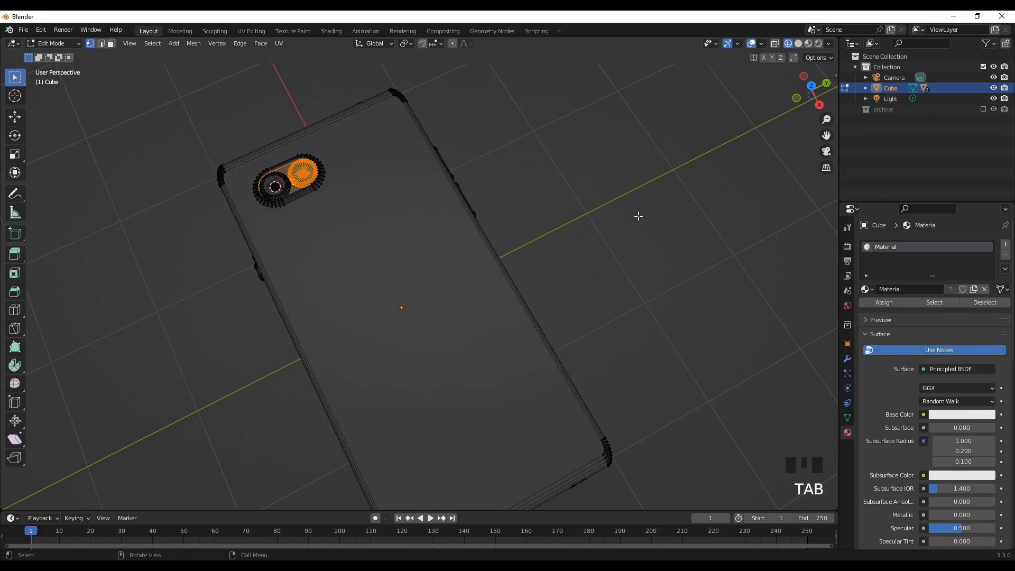
{"action": "left_click", "coordinate": [810, 44]}
{"action": "left_click", "coordinate": [663, 183]}
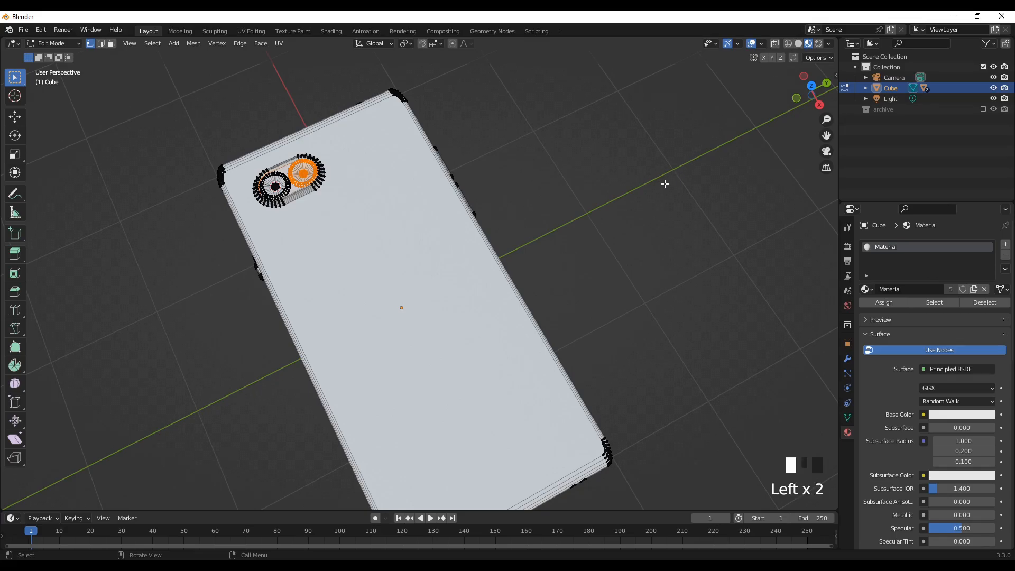
Return to Object Mode and set the phone body material's base colour to a blue with hue 0.660
{"action": "key", "text": "Tab"}
{"action": "left_click", "coordinate": [627, 245]}
{"action": "middle_click_drag", "start_coordinate": [601, 286], "coordinate": [369, 261]}
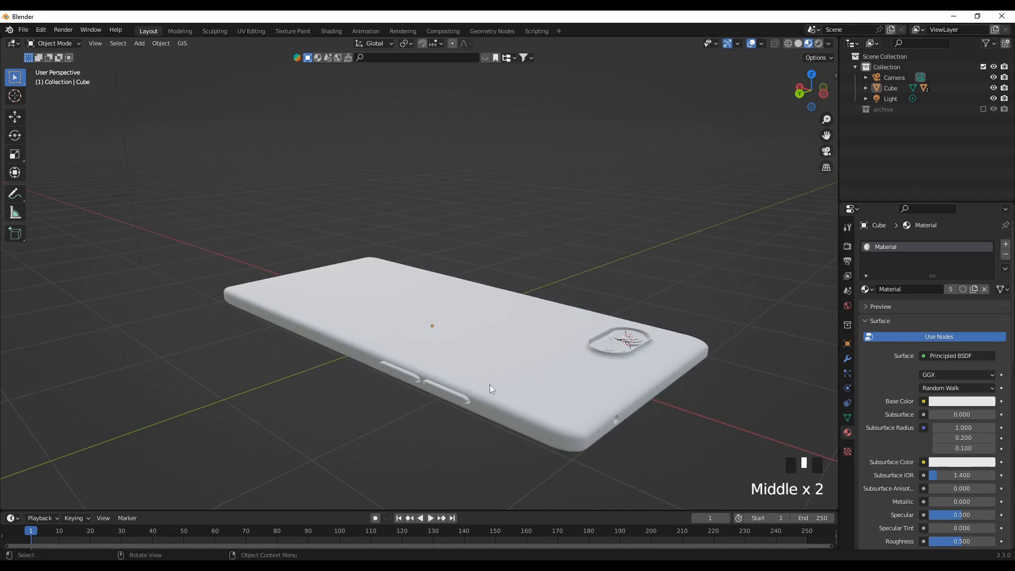
{"action": "left_click", "coordinate": [554, 365]}
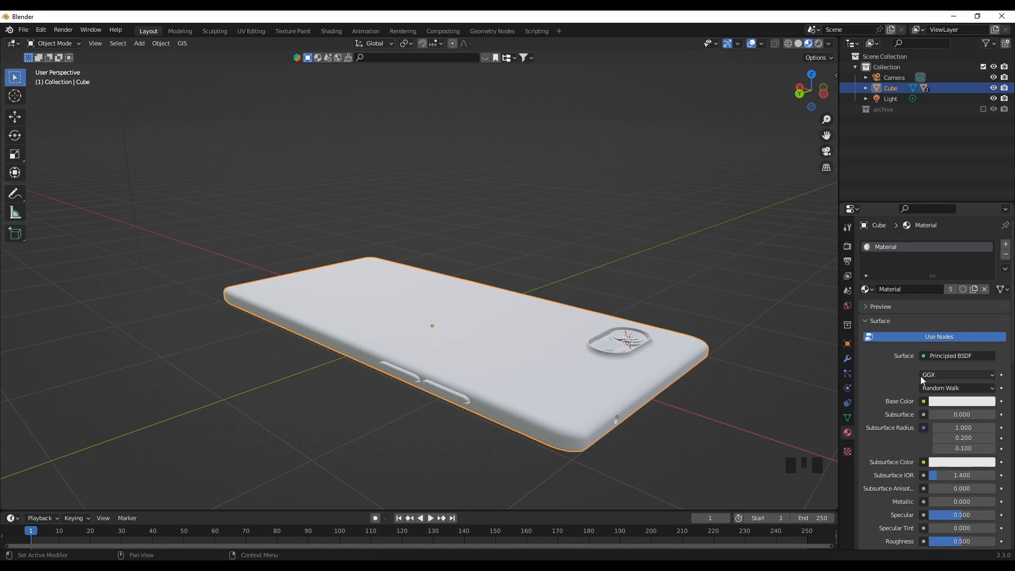
{"action": "left_click", "coordinate": [948, 403]}
{"action": "left_click_drag", "start_coordinate": [944, 286], "coordinate": [968, 259]}
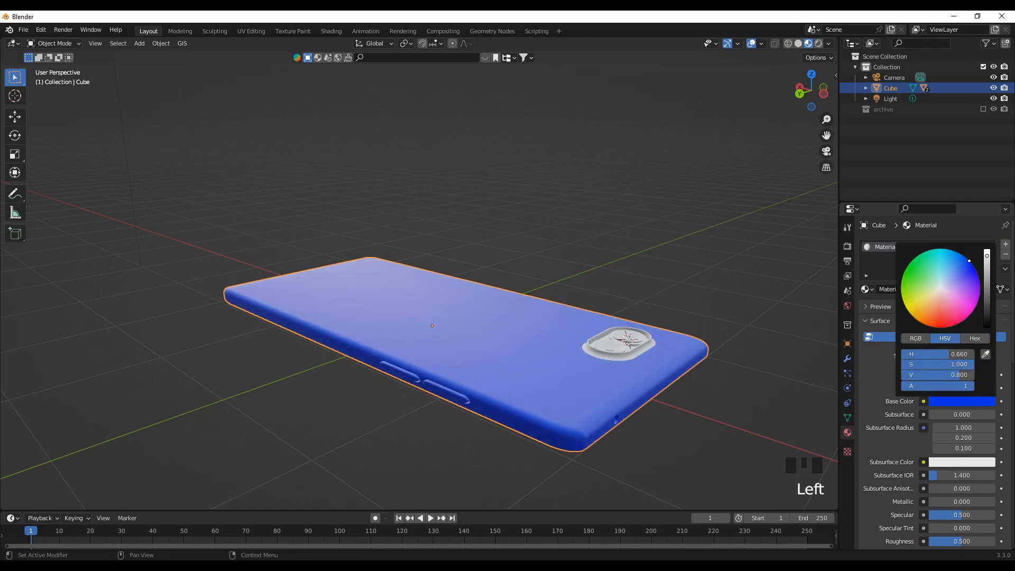
Soften the phone body's blue base colour to saturation 0.550 and value about 0.68
{"action": "middle_click_drag", "start_coordinate": [602, 381], "coordinate": [632, 364]}
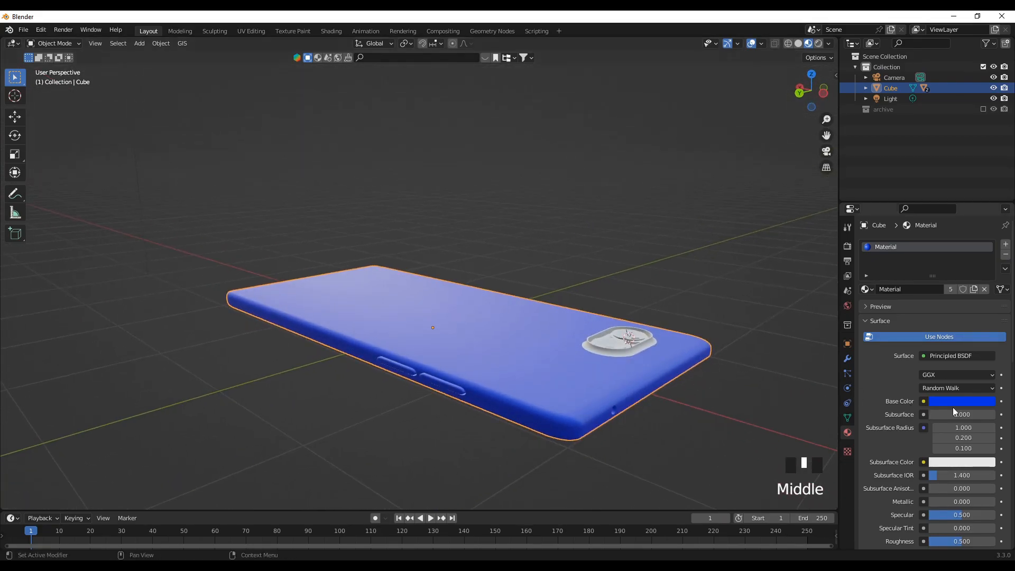
{"action": "left_click", "coordinate": [960, 402]}
{"action": "left_click_drag", "start_coordinate": [967, 363], "coordinate": [957, 362]}
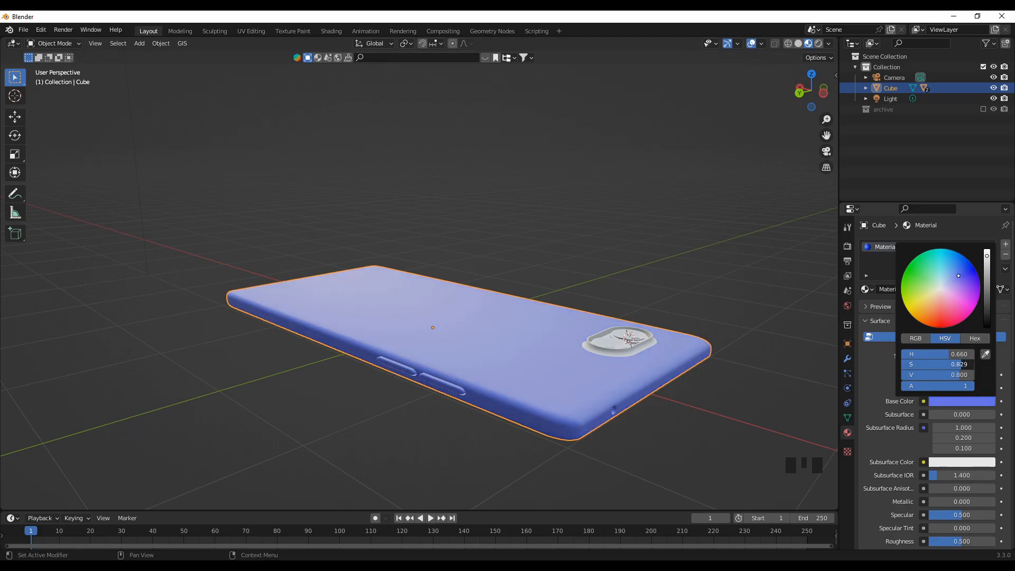
{"action": "left_click_drag", "start_coordinate": [957, 363], "coordinate": [944, 362]}
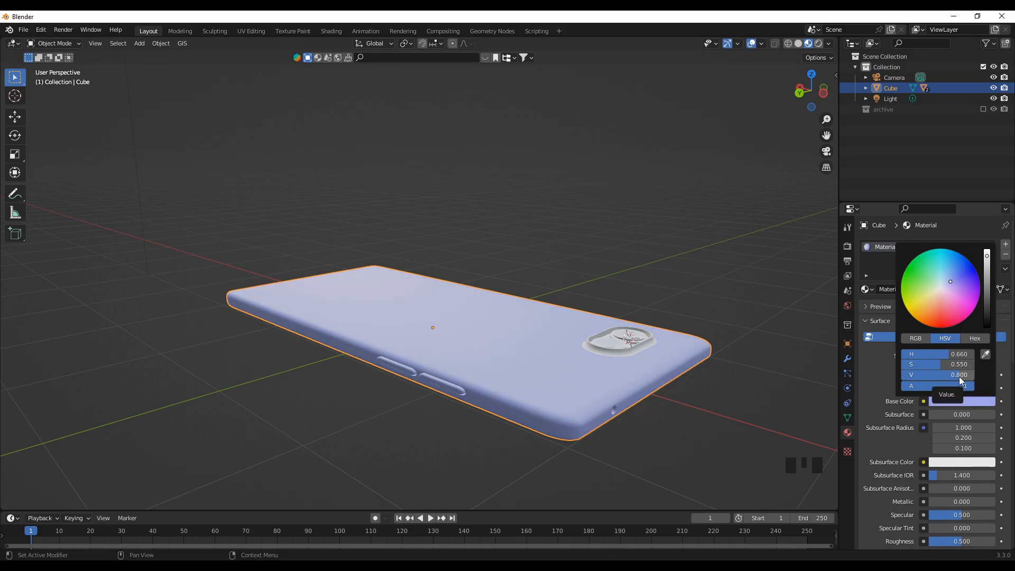
{"action": "left_click_drag", "start_coordinate": [951, 374], "coordinate": [948, 374]}
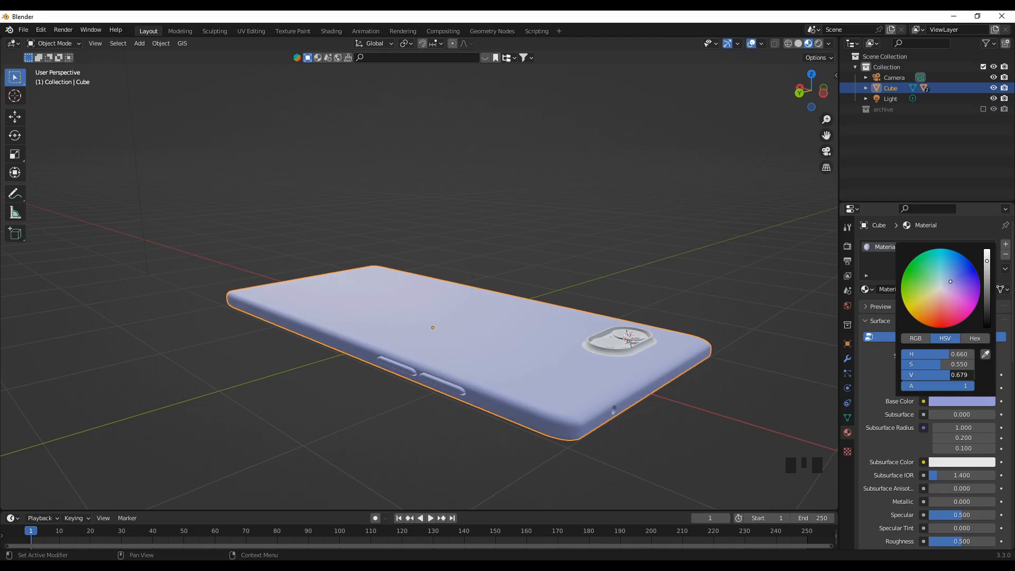
Make the phone body material fully metallic at 1.000 and set its roughness to about 0.406
{"action": "middle_click_drag", "start_coordinate": [526, 385], "coordinate": [633, 404]}
{"action": "scroll", "coordinate": [905, 450], "scroll_direction": "down", "scroll_amount": 3}
{"action": "scroll", "coordinate": [906, 450], "scroll_direction": "down", "scroll_amount": 2}
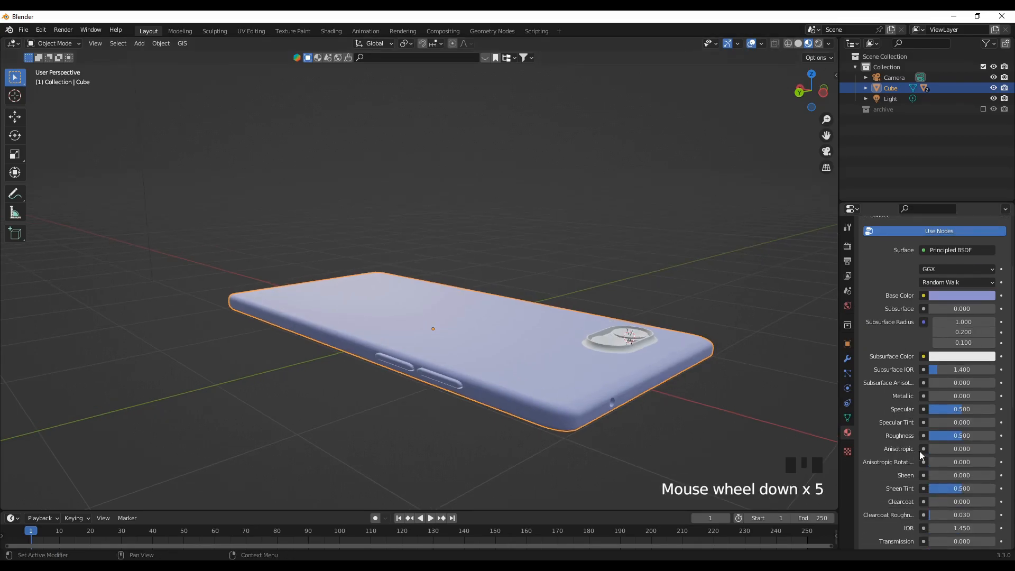
{"action": "left_click_drag", "start_coordinate": [937, 398], "coordinate": [999, 396]}
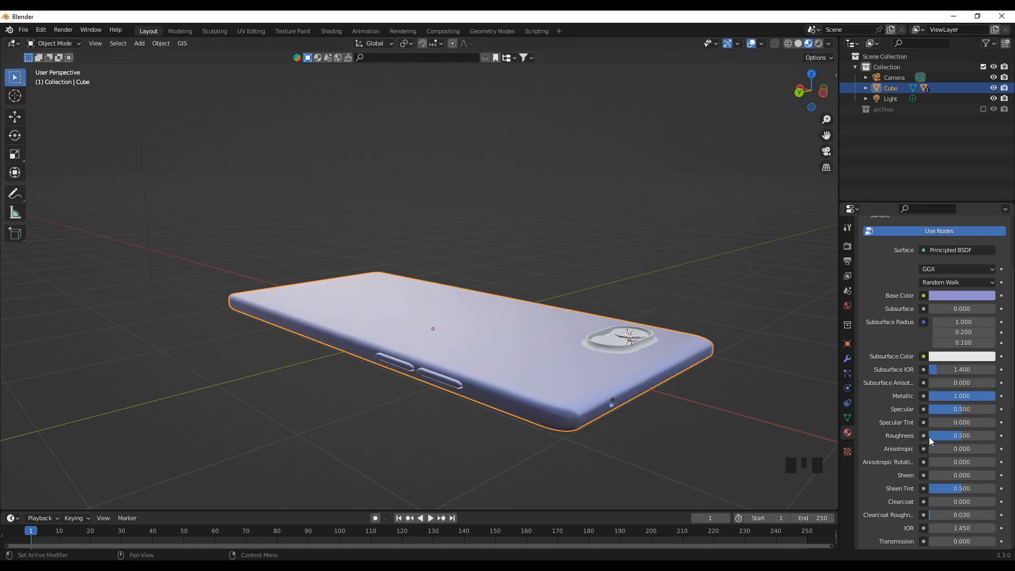
{"action": "left_click_drag", "start_coordinate": [965, 437], "coordinate": [955, 435]}
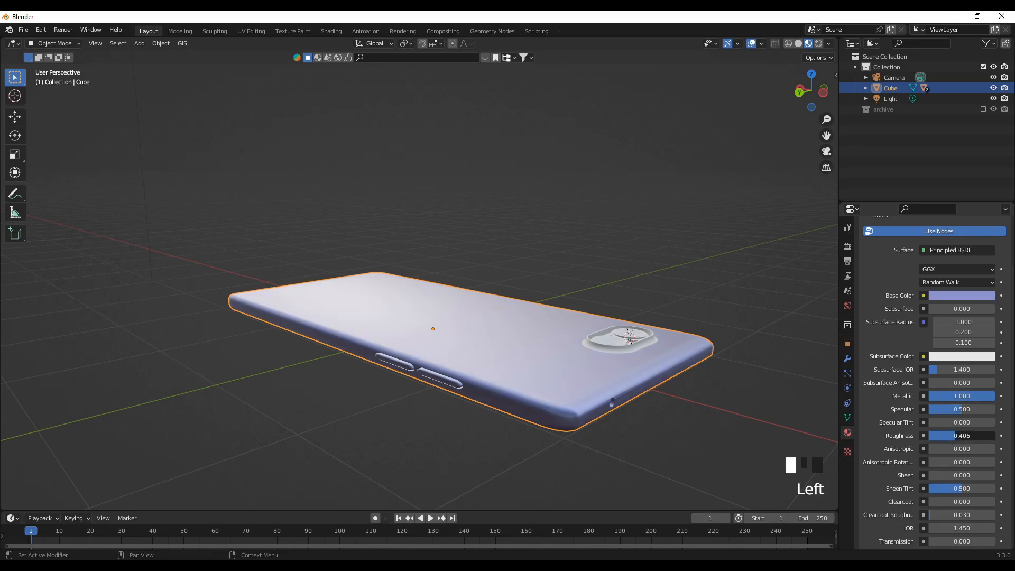
Deselect the phone body and switch the Material Preview lighting to the interior HDRI to examine the metallic finish
{"action": "scroll", "coordinate": [474, 398], "scroll_direction": "down", "scroll_amount": 2}
{"action": "middle_click_drag", "start_coordinate": [474, 400], "coordinate": [497, 422]}
{"action": "left_click", "coordinate": [528, 403]}
{"action": "left_click", "coordinate": [470, 441]}
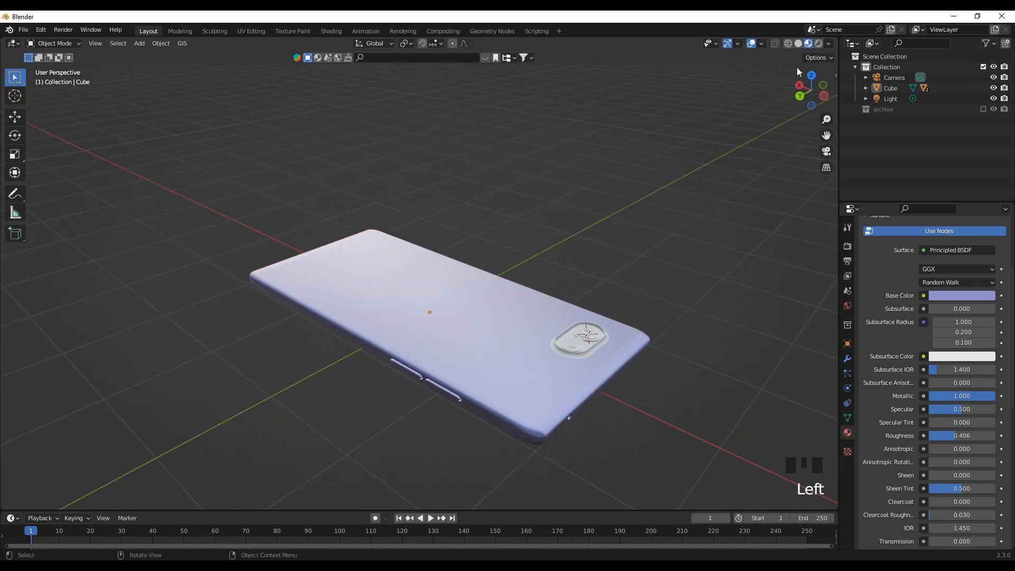
{"action": "left_click", "coordinate": [828, 43]}
{"action": "left_click", "coordinate": [820, 140]}
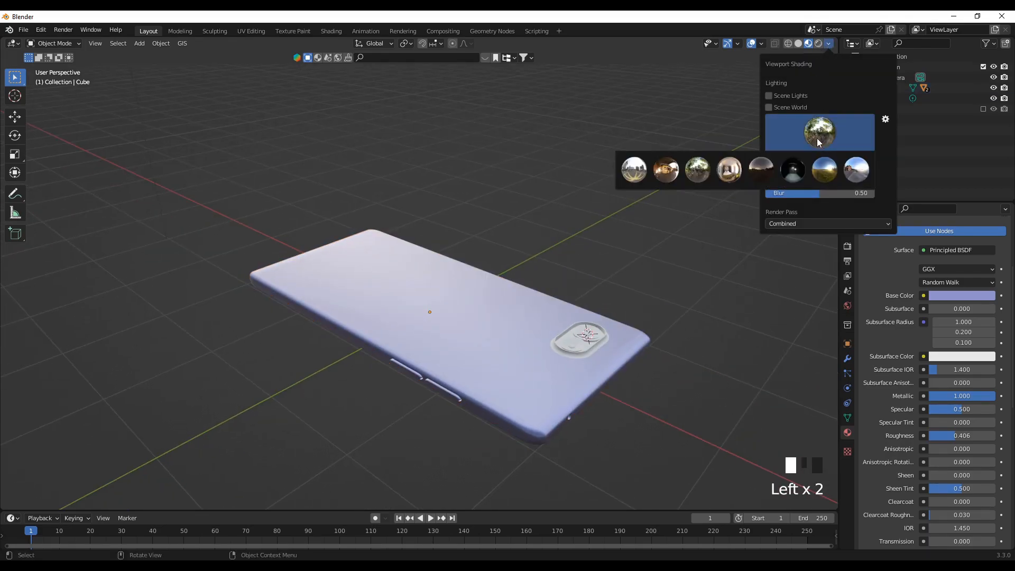
{"action": "left_click", "coordinate": [731, 176]}
{"action": "scroll", "coordinate": [422, 406], "scroll_direction": "up", "scroll_amount": 2}
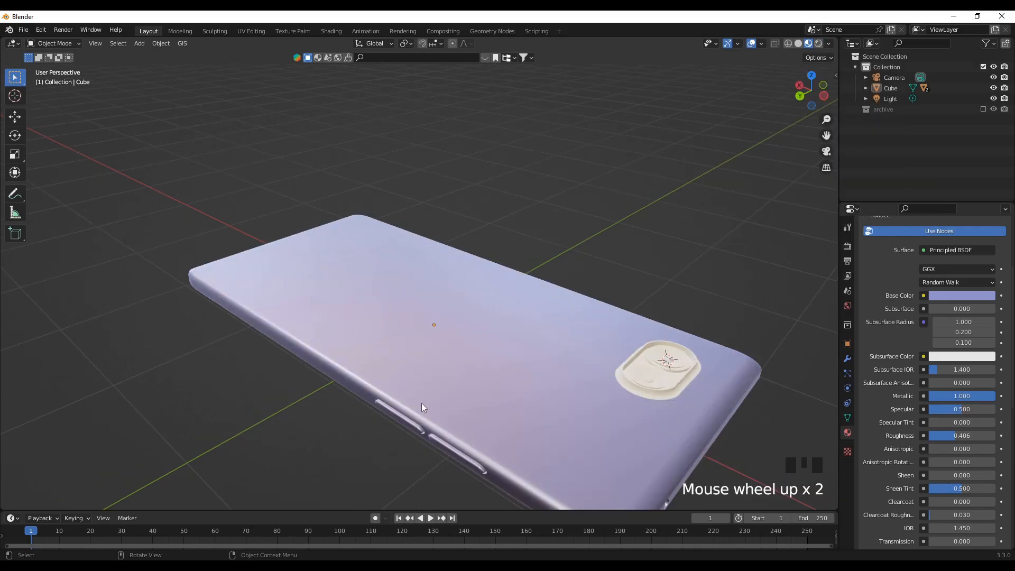
{"action": "middle_click_drag", "start_coordinate": [418, 411], "coordinate": [532, 381]}
{"action": "middle_click_drag", "start_coordinate": [555, 342], "coordinate": [442, 291]}
{"action": "scroll", "coordinate": [901, 431], "scroll_direction": "down", "scroll_amount": 2}
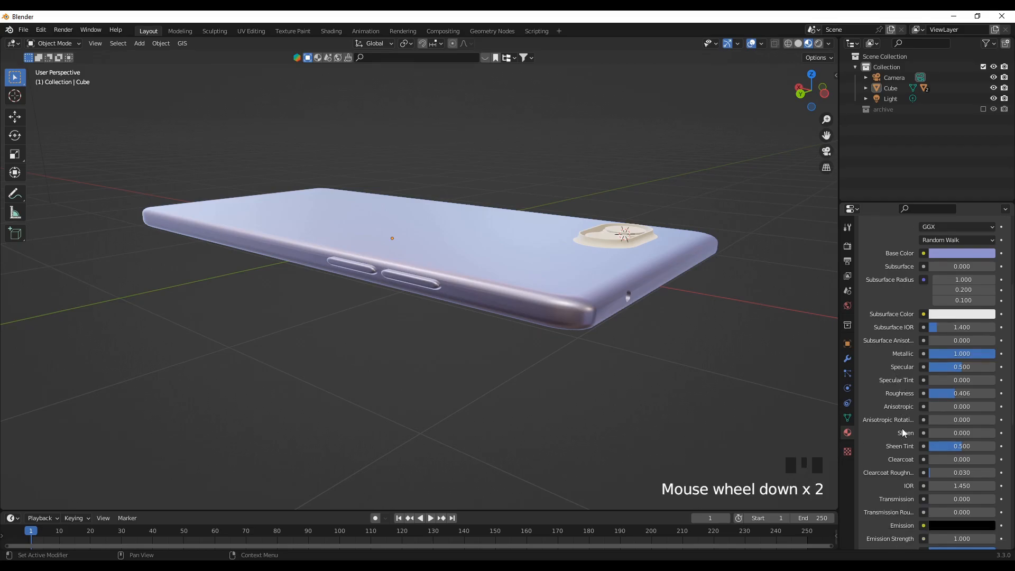
{"action": "scroll", "coordinate": [902, 429], "scroll_direction": "down", "scroll_amount": 8}
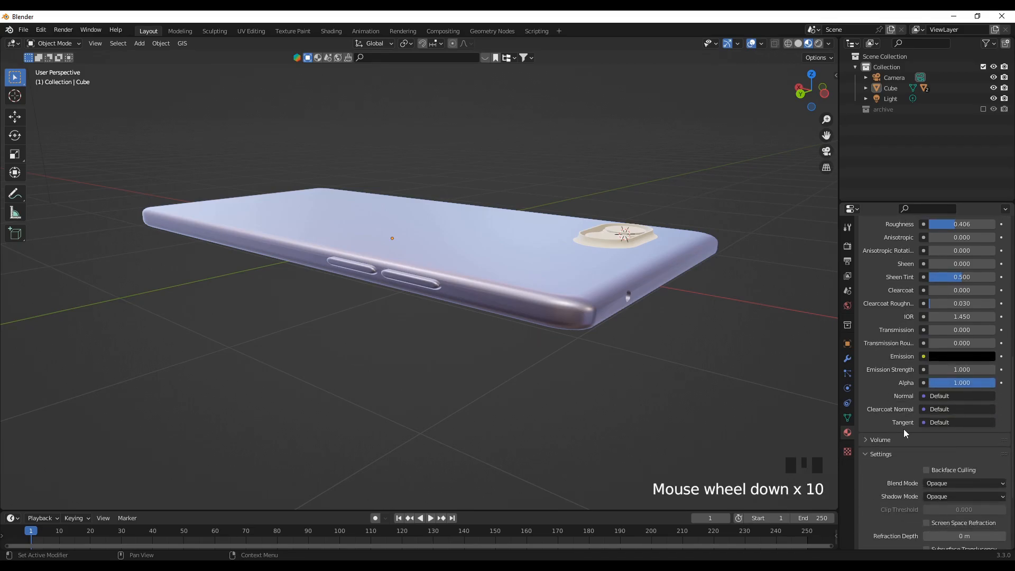
Select the camera housing ring and give it the phone body's existing material, Material
{"action": "middle_click_drag", "start_coordinate": [653, 366], "coordinate": [410, 436]}
{"action": "left_click", "coordinate": [437, 389]}
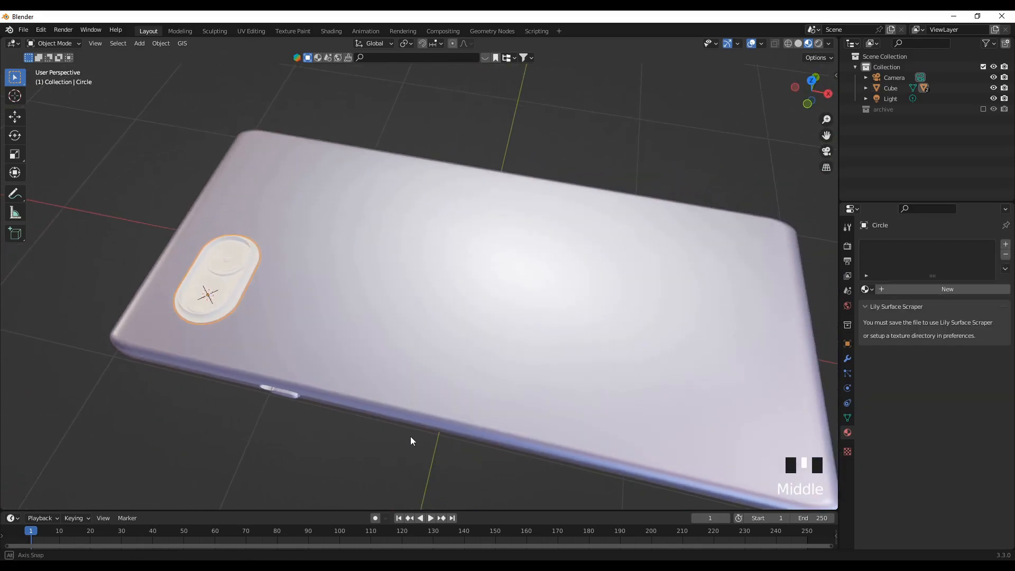
{"action": "left_click", "coordinate": [921, 290]}
{"action": "left_click", "coordinate": [870, 290]}
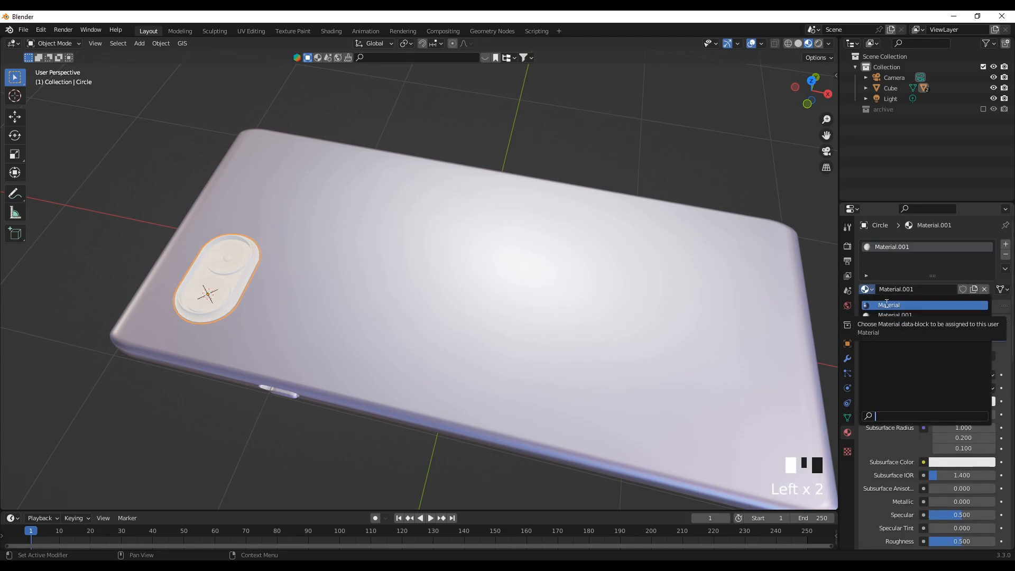
{"action": "left_click", "coordinate": [886, 304]}
Select the phone body and rename its material to phone
{"action": "left_click", "coordinate": [633, 333]}
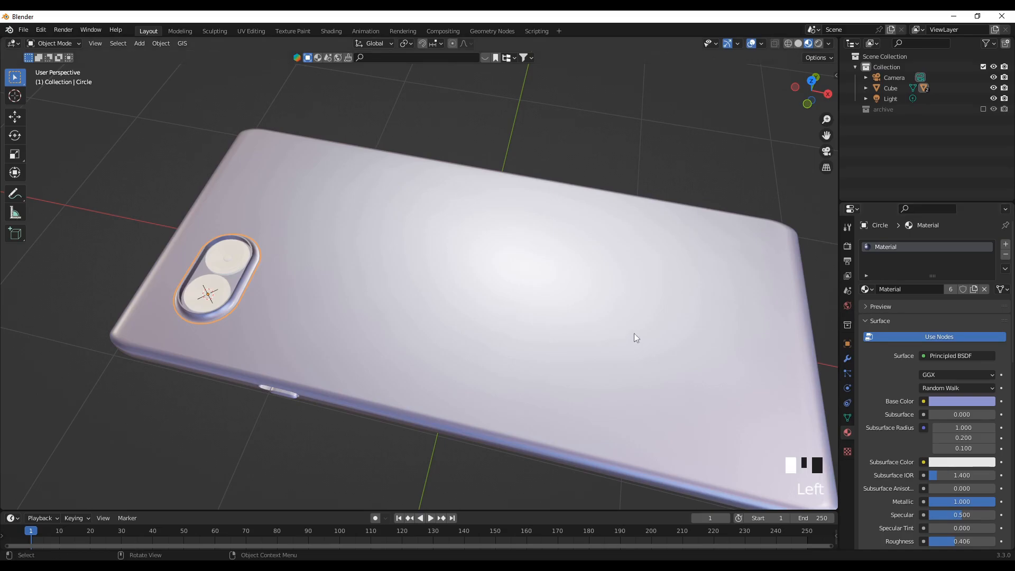
{"action": "double_click", "coordinate": [911, 289]}
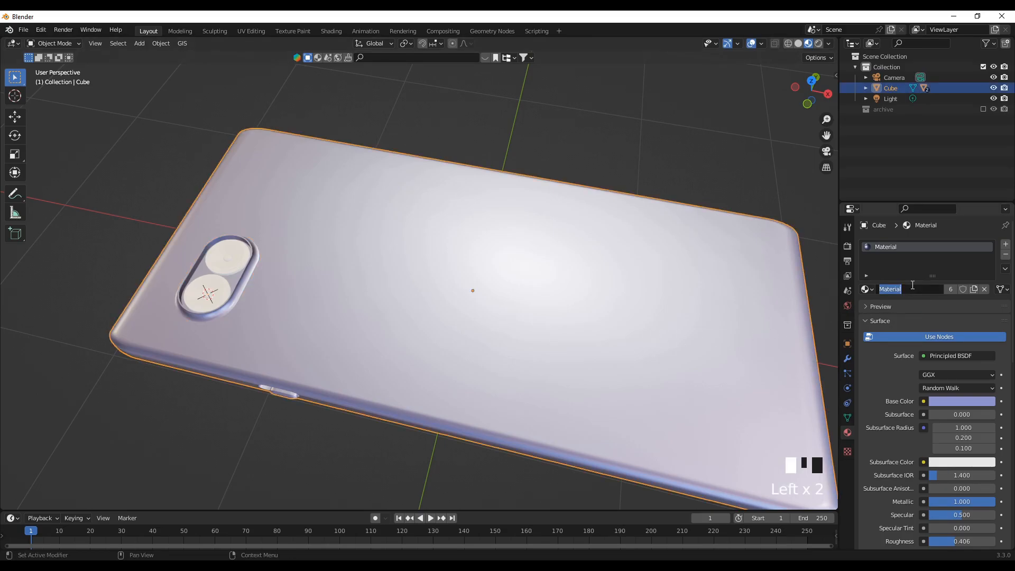
{"action": "type", "text": "Phone"}
{"action": "key", "text": "Return"}
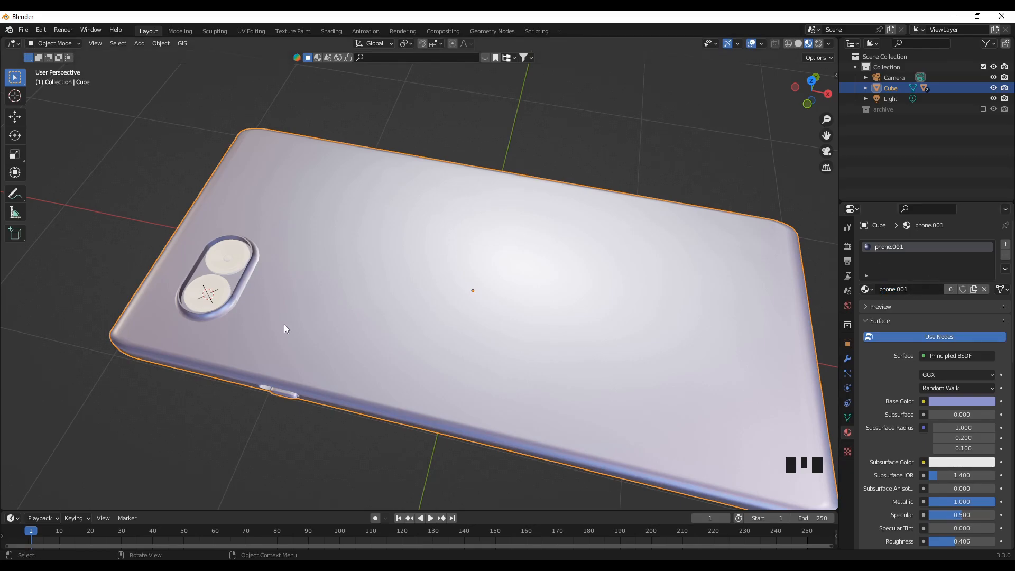
Enter Edit Mode on the camera housing and select its inner wall and floor in face selection mode
{"action": "left_click", "coordinate": [239, 288]}
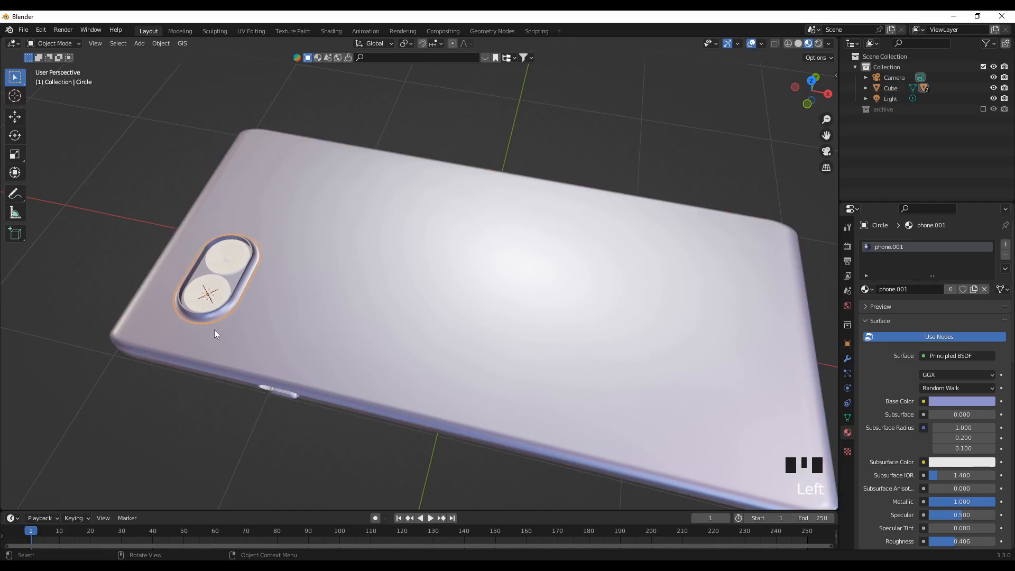
{"action": "scroll", "coordinate": [216, 328], "scroll_direction": "up", "scroll_amount": 3}
{"action": "middle_click_drag", "start_coordinate": [458, 391], "coordinate": [346, 378]}
{"action": "key", "text": "KP_Decimal"}
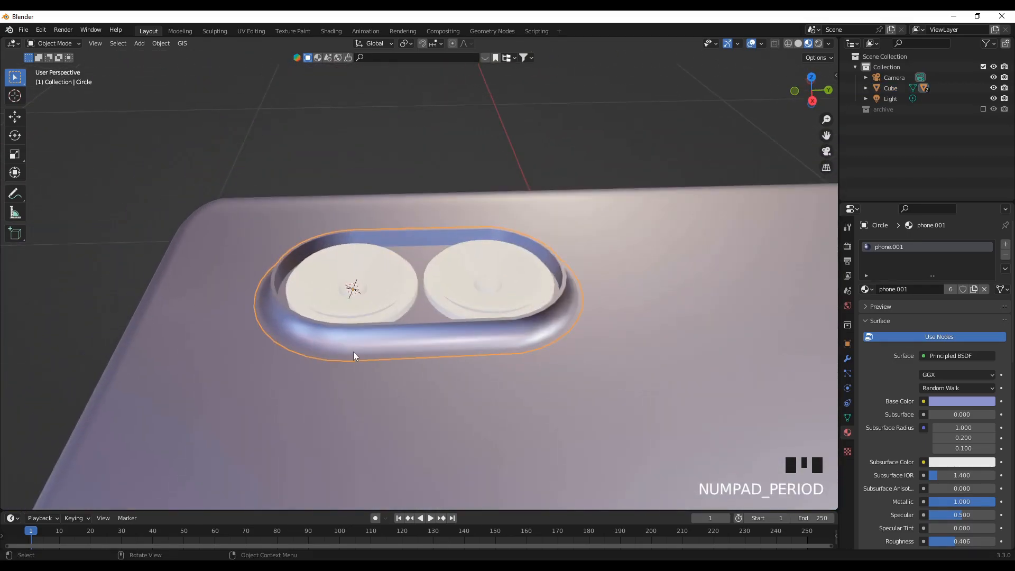
{"action": "middle_click_drag", "start_coordinate": [412, 411], "coordinate": [457, 369]}
{"action": "key", "text": "Tab"}
{"action": "scroll", "coordinate": [433, 399], "scroll_direction": "up", "scroll_amount": 3}
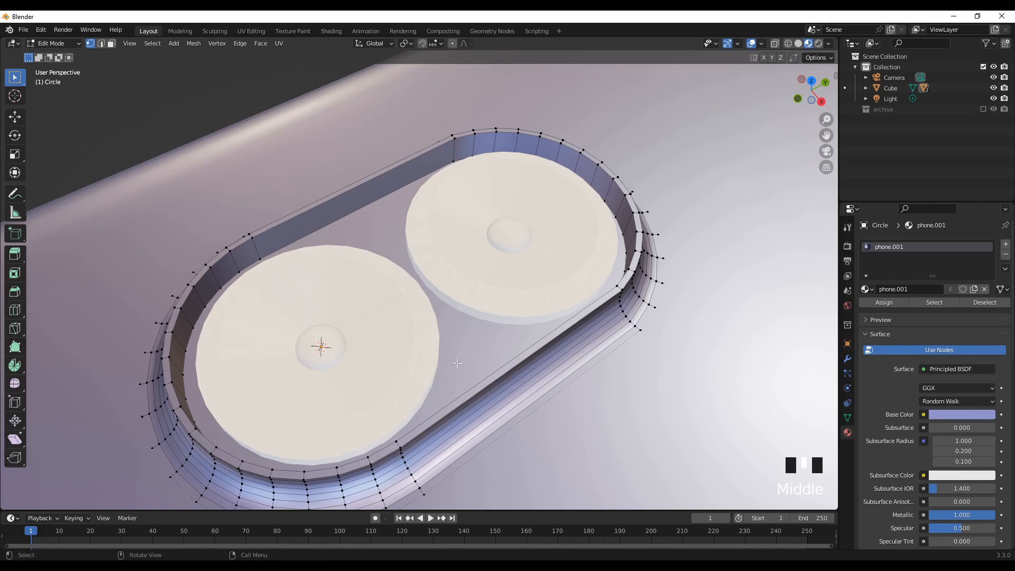
{"action": "left_click", "coordinate": [111, 44]}
{"action": "middle_click_drag", "start_coordinate": [481, 360], "coordinate": [550, 379]}
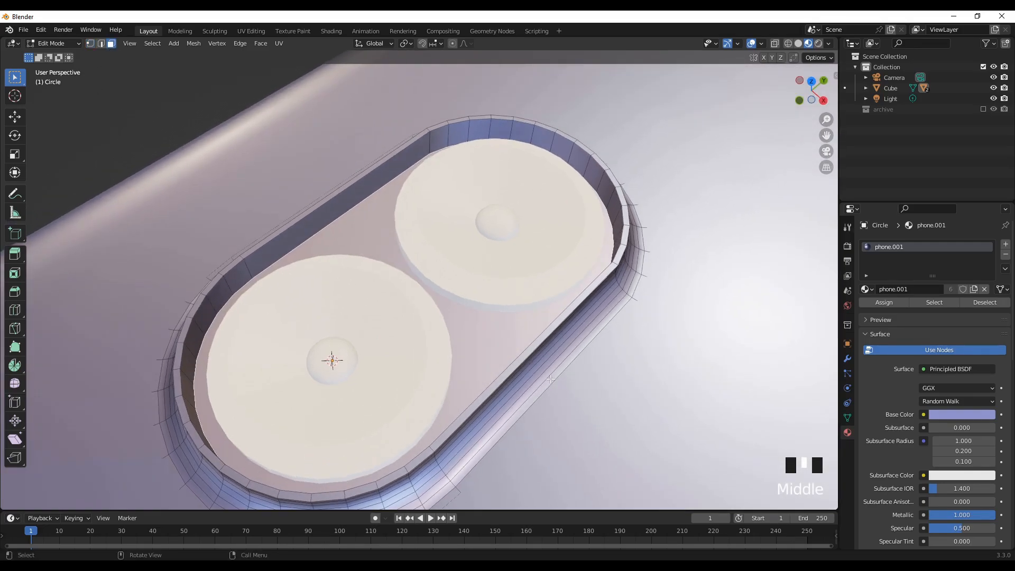
{"action": "left_click", "coordinate": [588, 166], "text": "alt+shift"}
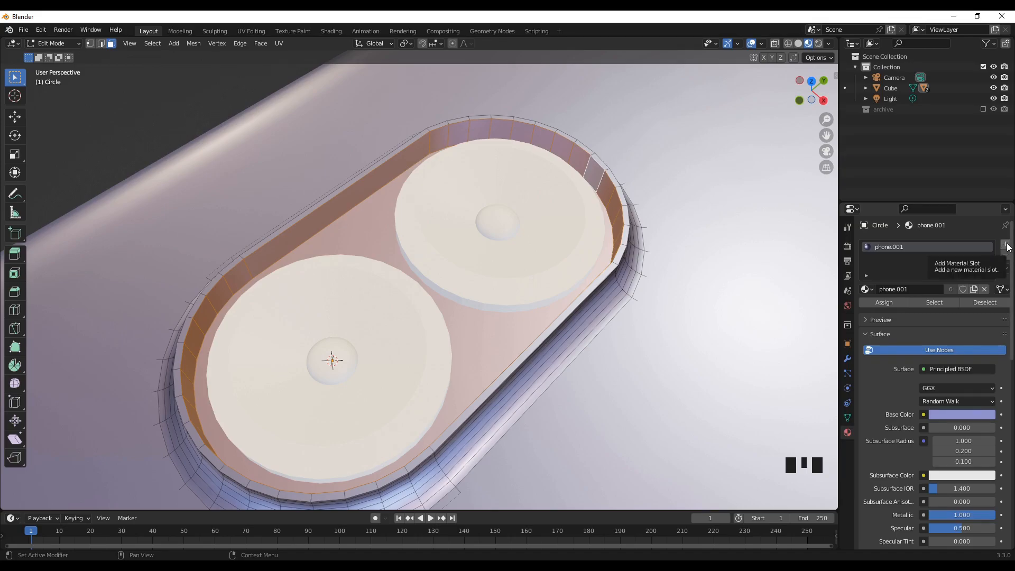
Add a new black material in a second slot and assign it to the selected inner faces of the camera housing
{"action": "left_click", "coordinate": [1007, 247]}
{"action": "left_click", "coordinate": [919, 309]}
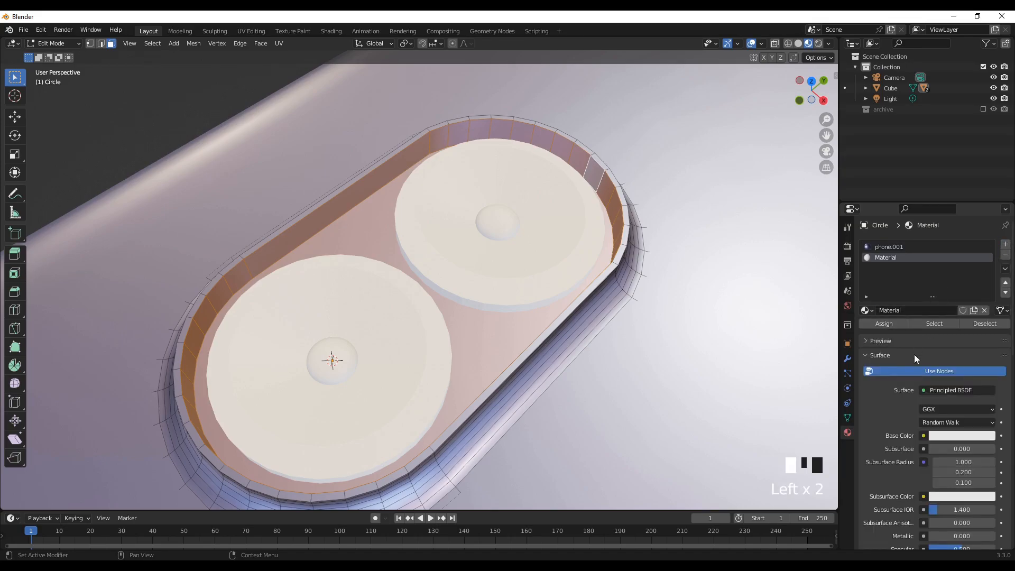
{"action": "left_click", "coordinate": [960, 436]}
{"action": "left_click_drag", "start_coordinate": [986, 295], "coordinate": [986, 372]}
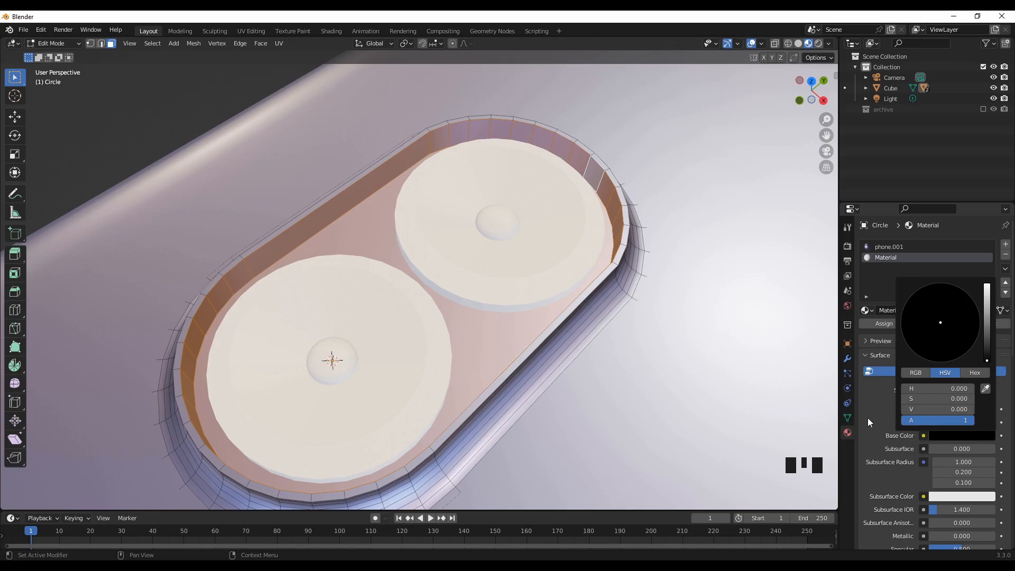
{"action": "left_click", "coordinate": [883, 323]}
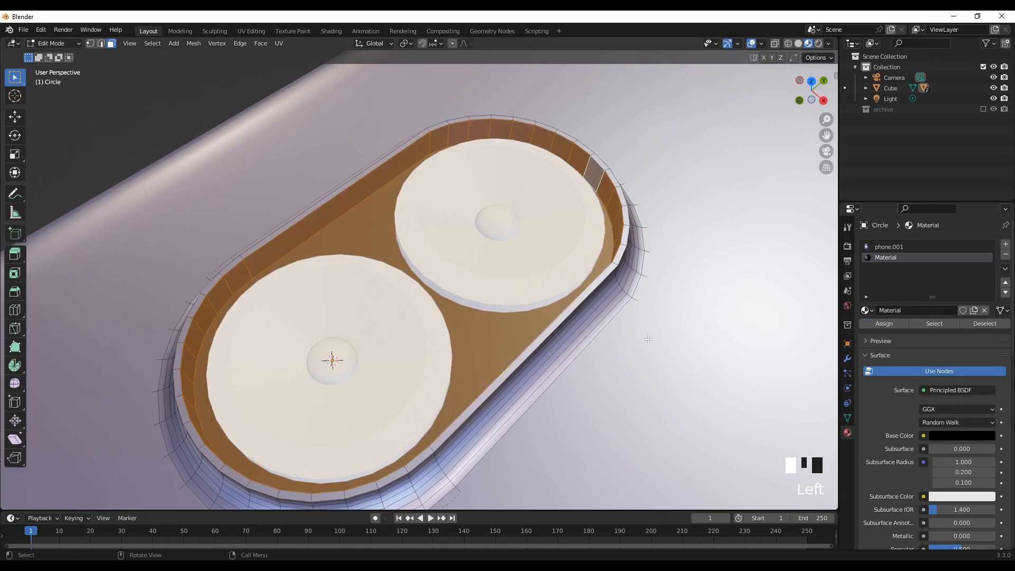
{"action": "key", "text": "Tab"}
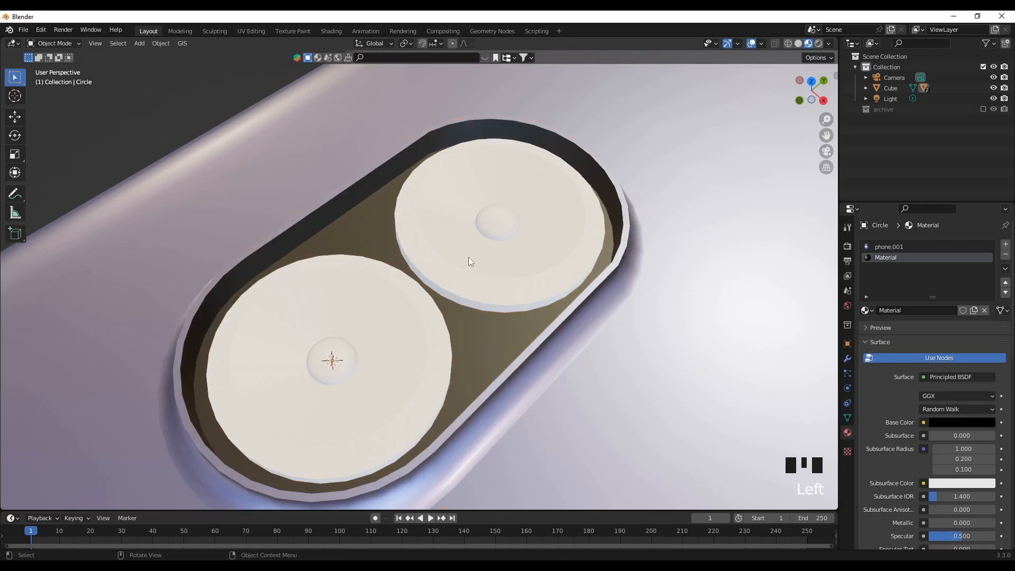
Select the camera lens object and replace its phone material with the black material named Material
{"action": "scroll", "coordinate": [526, 309], "scroll_direction": "down", "scroll_amount": 2}
{"action": "middle_click_drag", "start_coordinate": [525, 309], "coordinate": [469, 321]}
{"action": "left_click", "coordinate": [461, 311]}
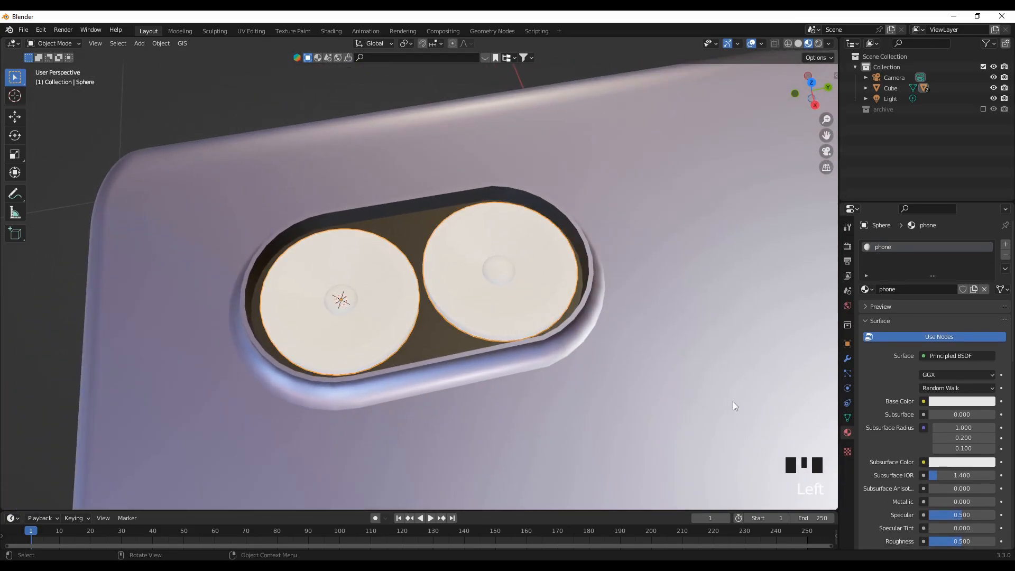
{"action": "left_click", "coordinate": [870, 290]}
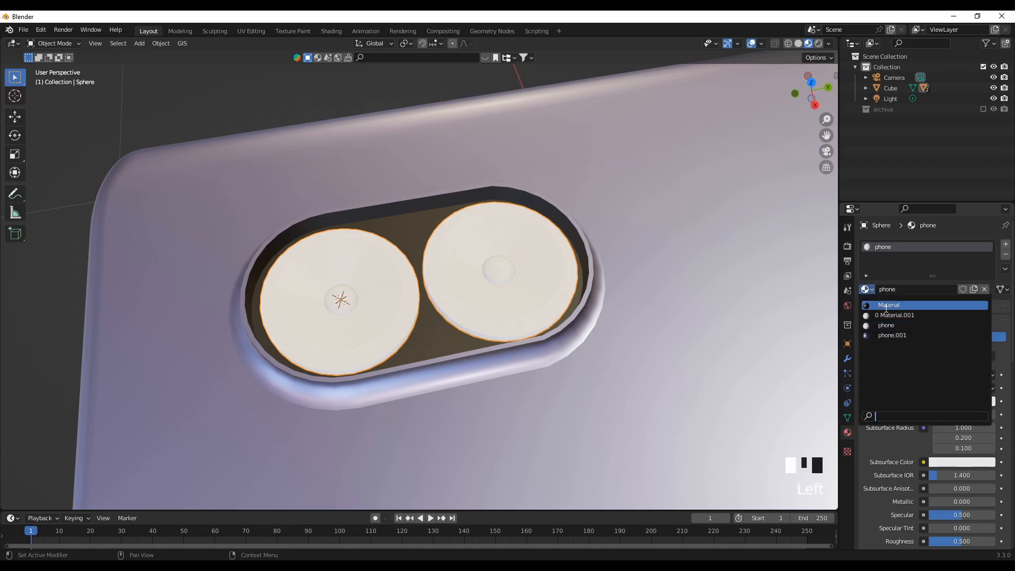
{"action": "left_click", "coordinate": [887, 305]}
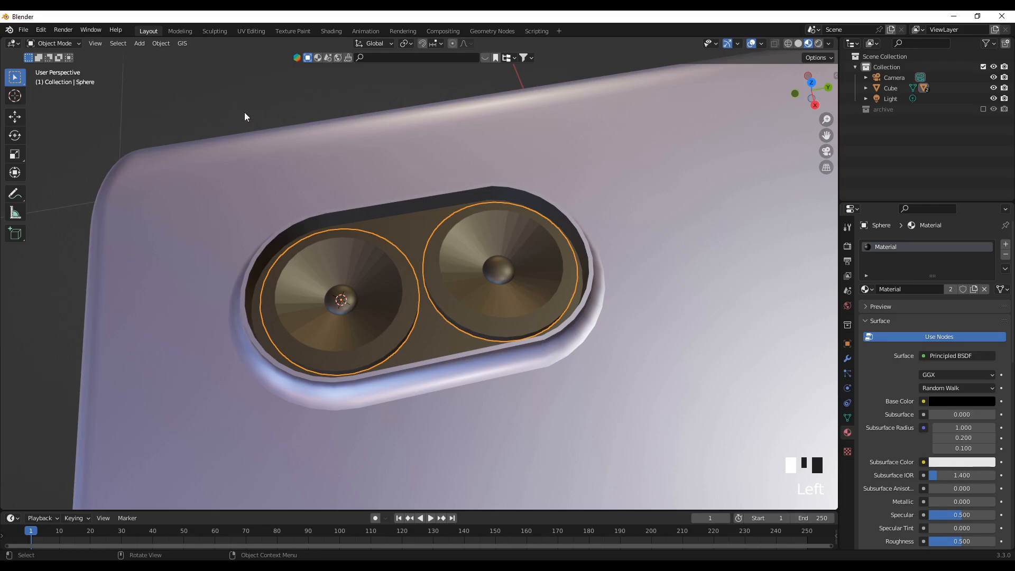
Select the camera lens object, align the view to the top, and enter Edit Mode
{"action": "scroll", "coordinate": [372, 303], "scroll_direction": "down", "scroll_amount": 5}
{"action": "middle_click_drag", "start_coordinate": [392, 318], "coordinate": [394, 293]}
{"action": "scroll", "coordinate": [392, 296], "scroll_direction": "up", "scroll_amount": 3}
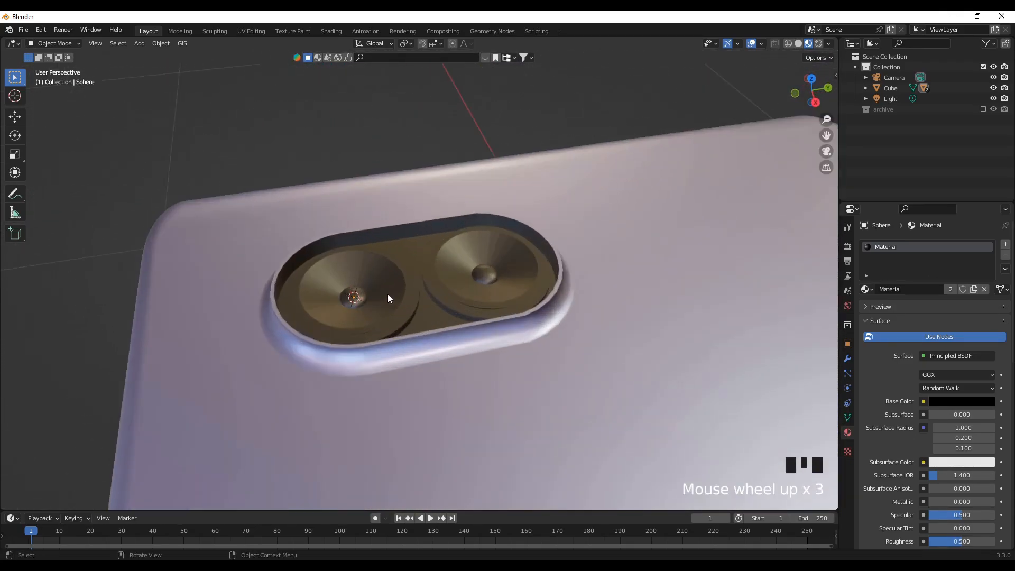
{"action": "middle_click_drag", "start_coordinate": [451, 325], "coordinate": [471, 316]}
{"action": "scroll", "coordinate": [444, 291], "scroll_direction": "up", "scroll_amount": 2}
{"action": "left_click", "coordinate": [470, 297]}
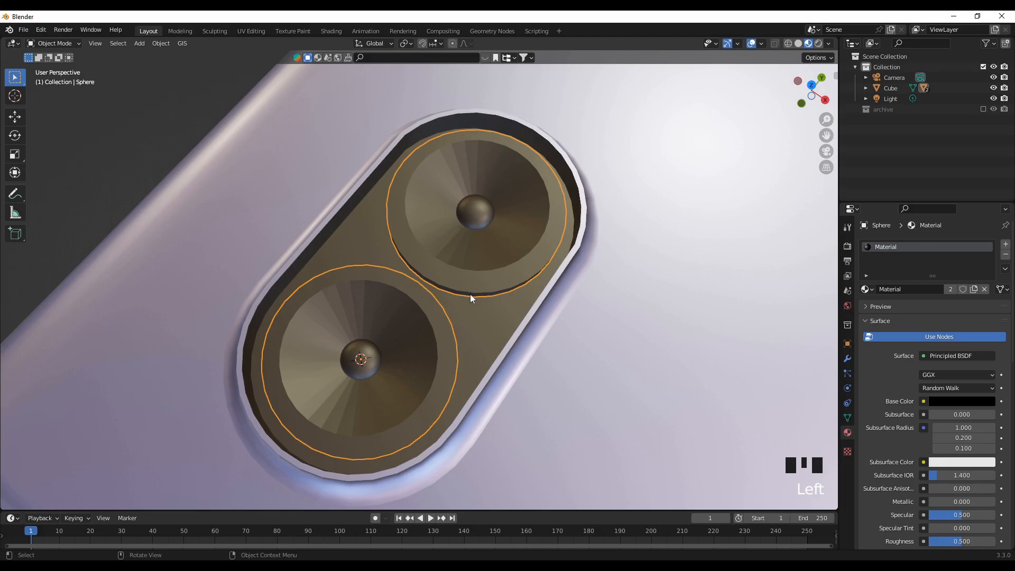
{"action": "key", "text": "KP_7"}
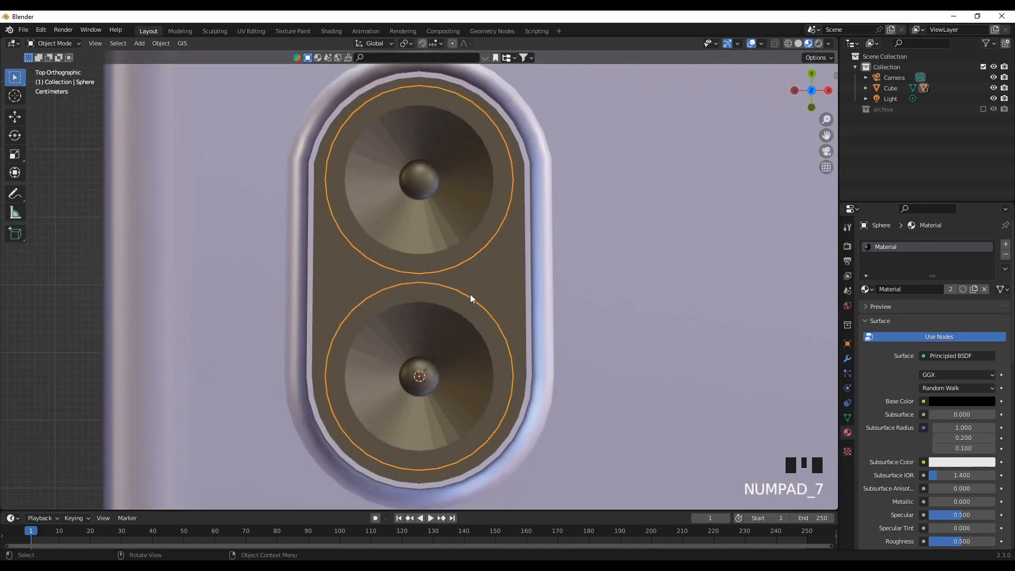
{"action": "key", "text": "Tab"}
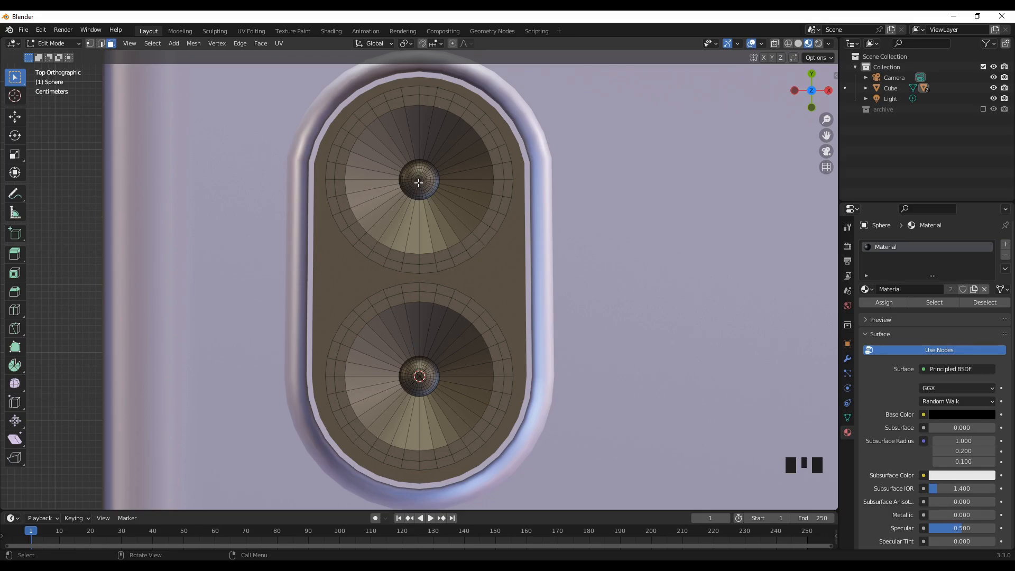
Try to circle-select the small central dome of the upper lens in face selection mode
{"action": "key", "text": "c"}
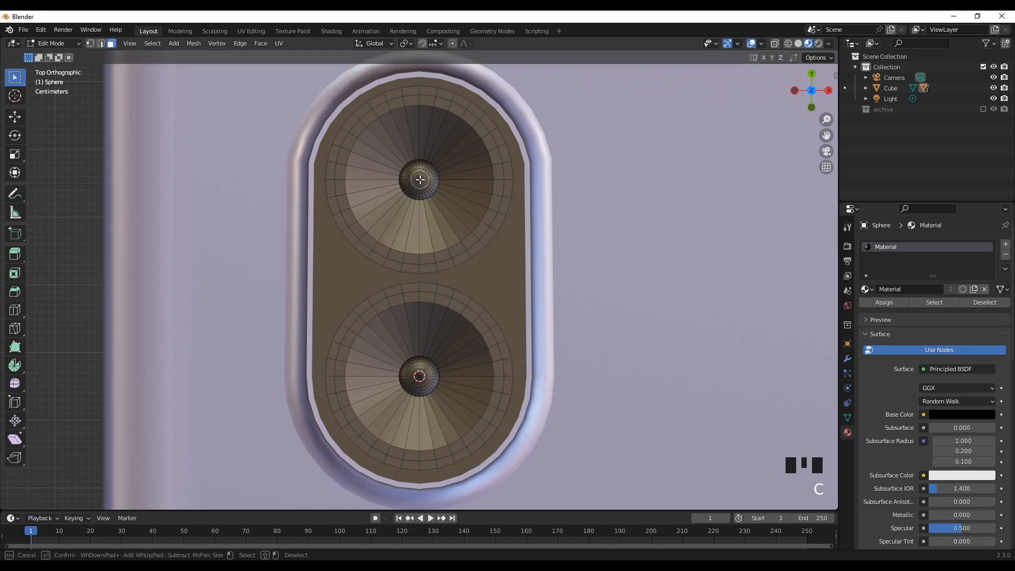
{"action": "scroll", "coordinate": [420, 180], "scroll_direction": "down", "scroll_amount": 3}
{"action": "scroll", "coordinate": [420, 179], "scroll_direction": "down", "scroll_amount": 1}
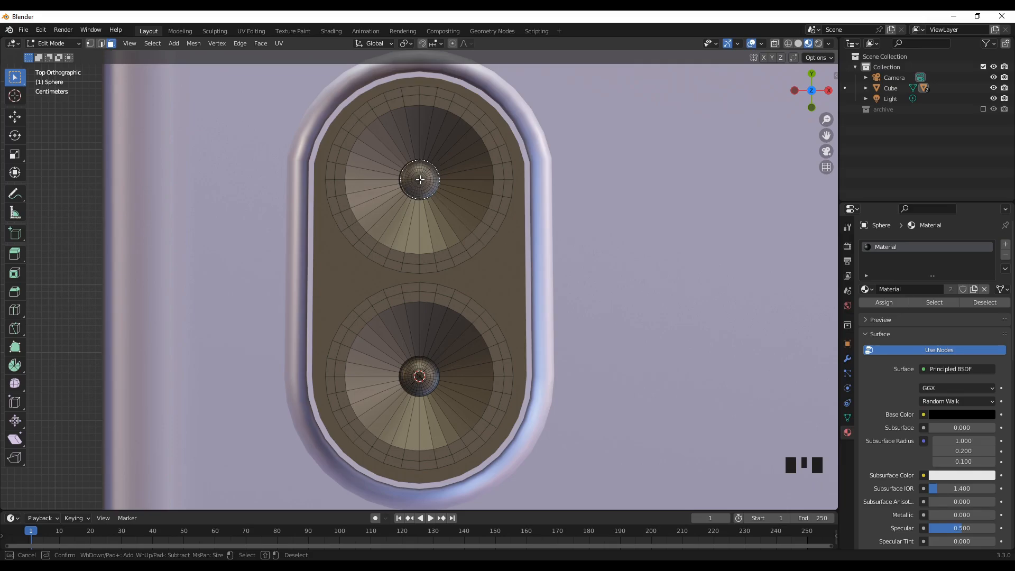
{"action": "left_click", "coordinate": [420, 179]}
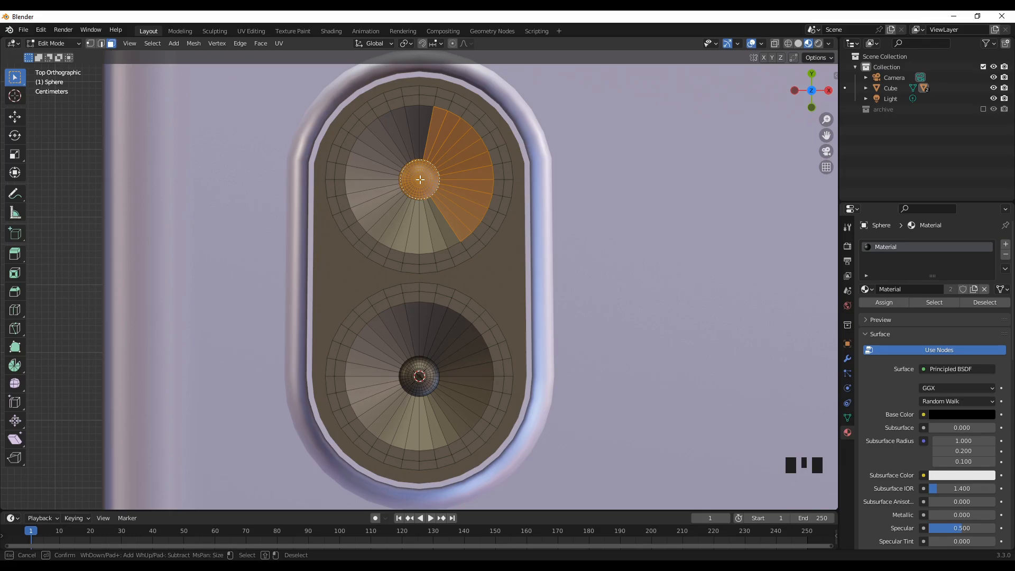
{"action": "right_click", "coordinate": [420, 180]}
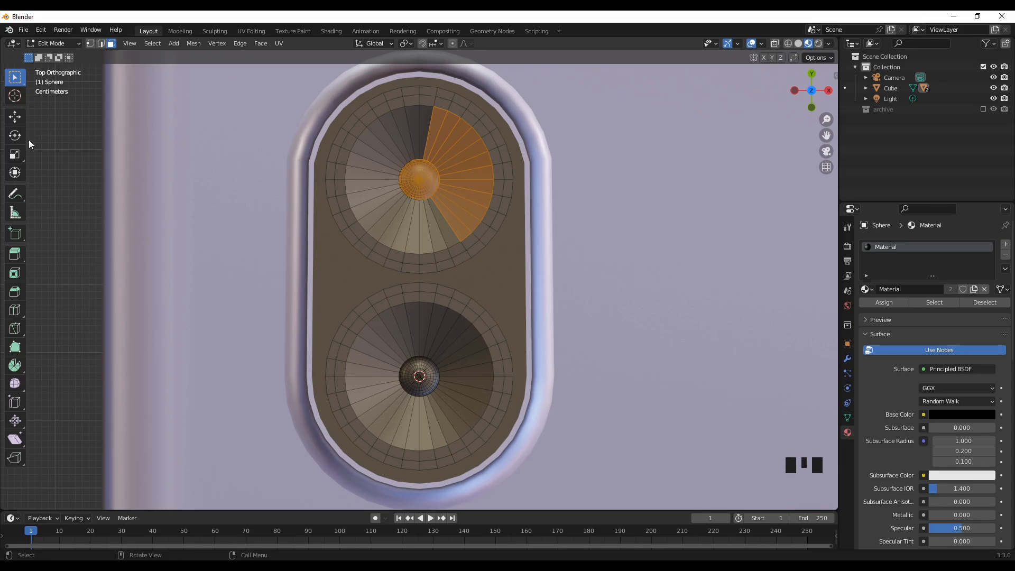
{"action": "left_click", "coordinate": [71, 157]}
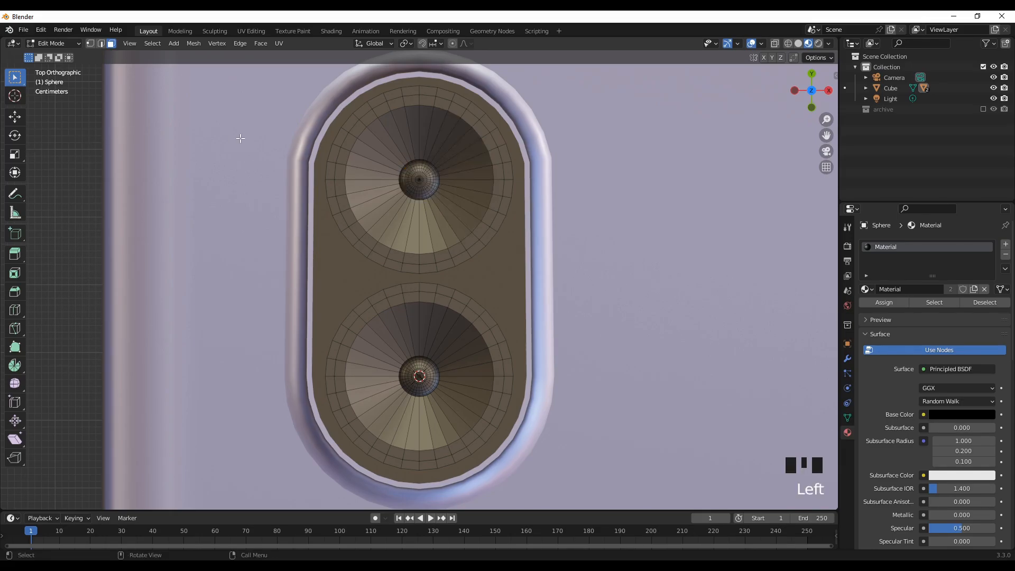
Switch to vertex selection mode and circle-select only the vertices of the upper lens's small central dome
{"action": "left_click", "coordinate": [91, 44]}
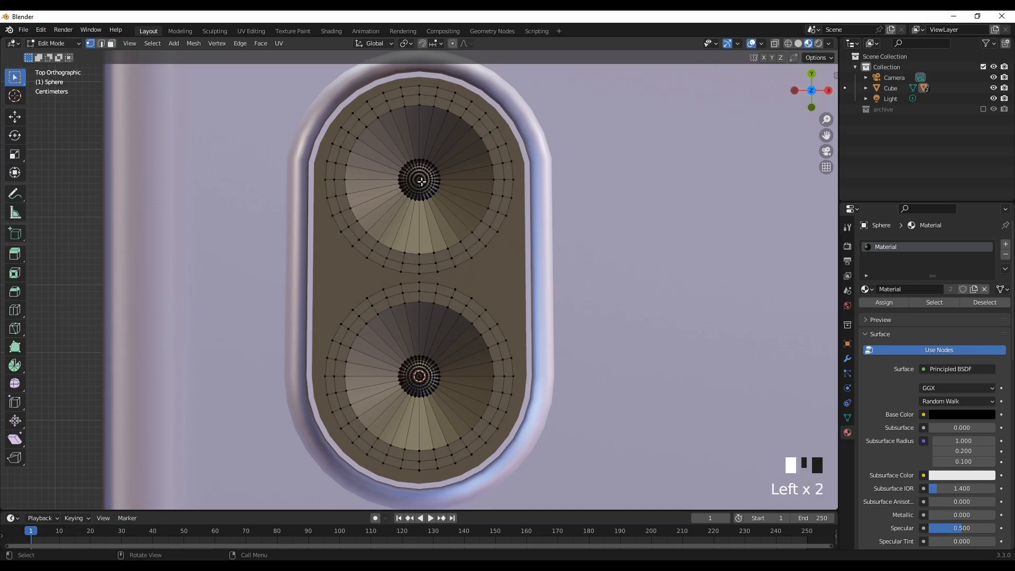
{"action": "key", "text": "c"}
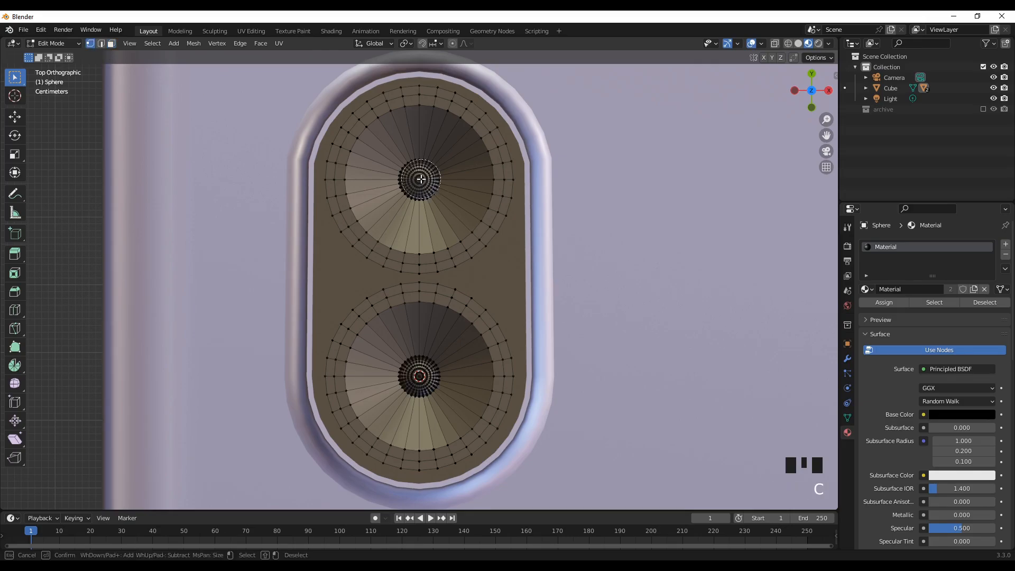
{"action": "left_click", "coordinate": [418, 180]}
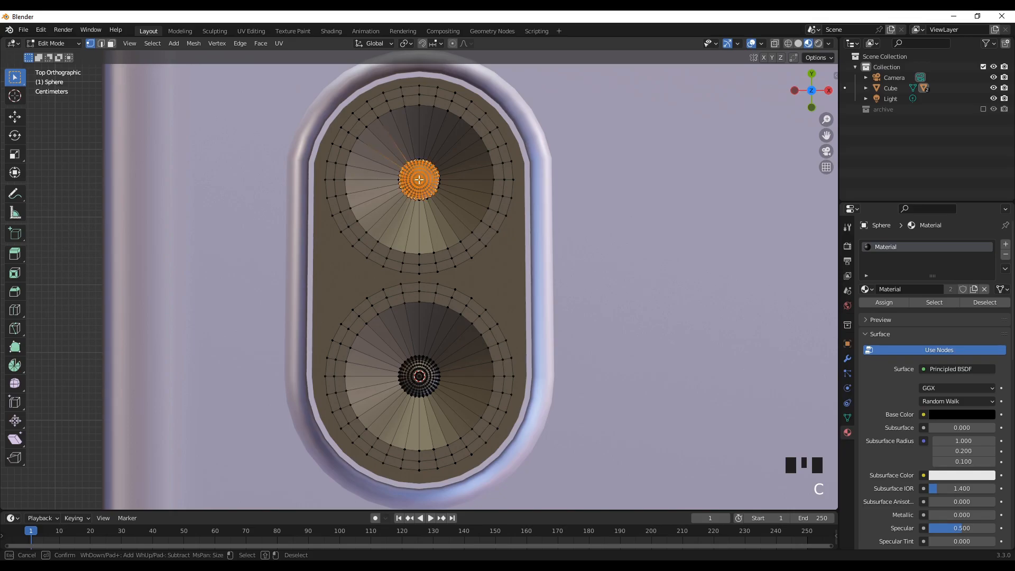
{"action": "key", "text": "Escape"}
{"action": "left_click", "coordinate": [74, 174]}
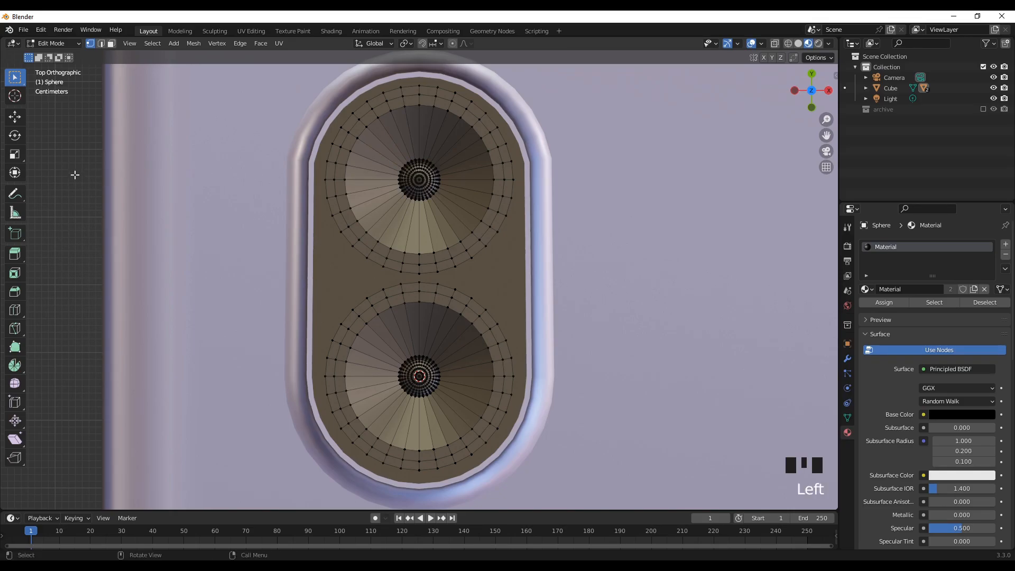
{"action": "key", "text": "c"}
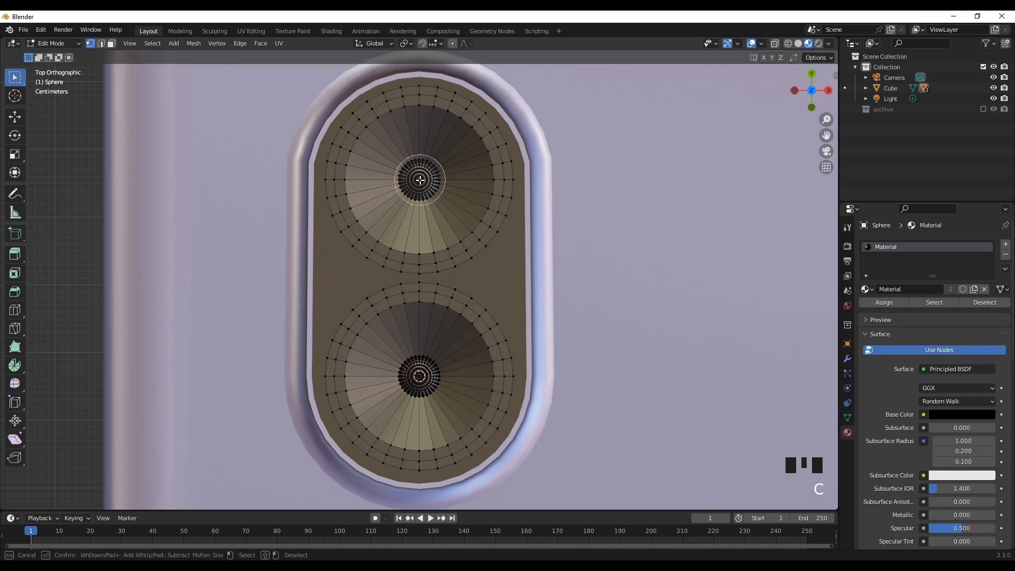
{"action": "scroll", "coordinate": [420, 180], "scroll_direction": "up", "scroll_amount": 3}
{"action": "scroll", "coordinate": [420, 181], "scroll_direction": "down", "scroll_amount": 3}
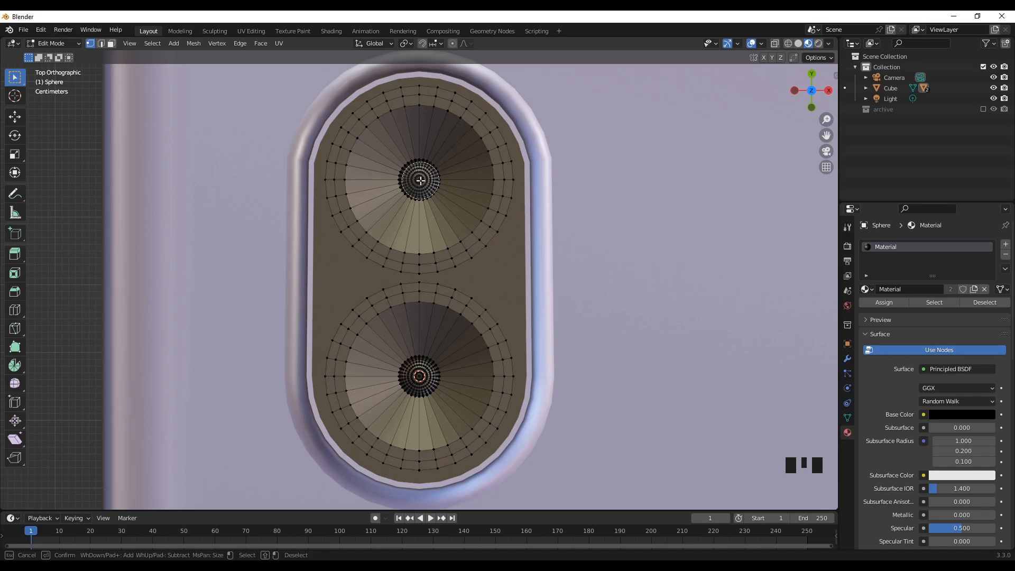
{"action": "left_click", "coordinate": [419, 180]}
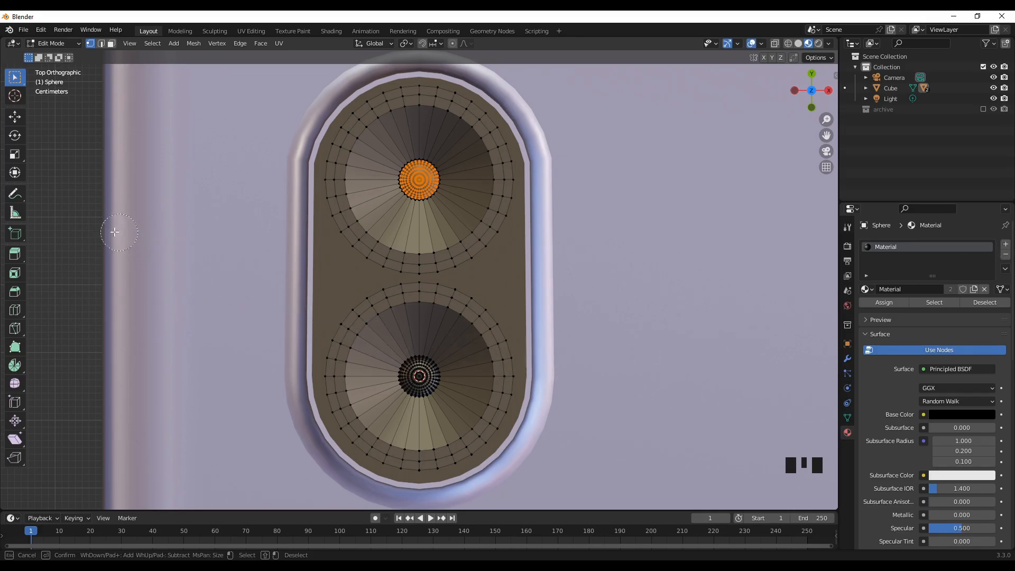
{"action": "key", "text": "Escape"}
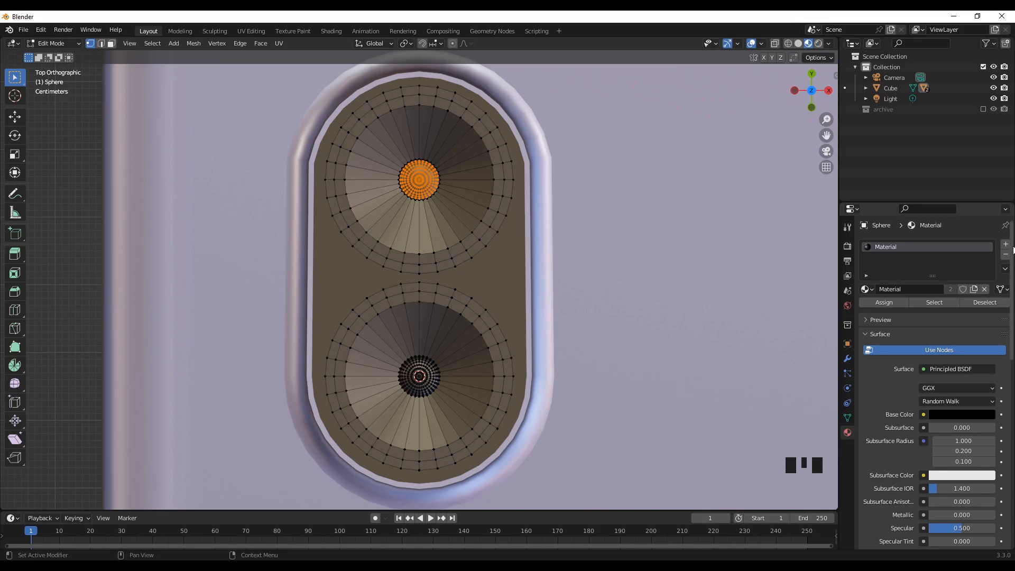
Add a new material in a second slot of the lens object and name it lens
{"action": "left_click", "coordinate": [1004, 246]}
{"action": "left_click", "coordinate": [937, 310]}
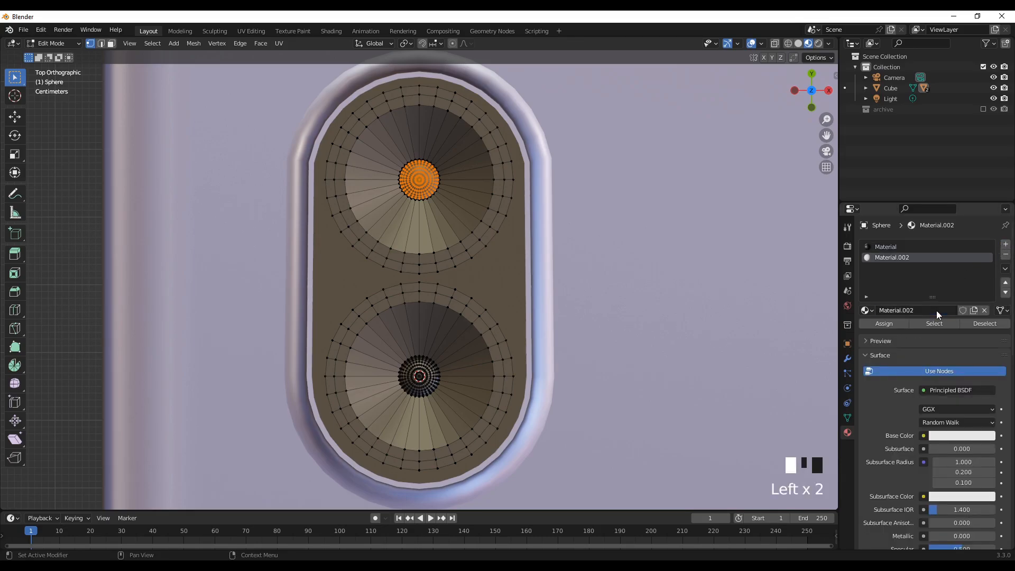
{"action": "left_click", "coordinate": [920, 311]}
{"action": "key", "text": "BackSpace"}
{"action": "type", "text": "lens"}
{"action": "key", "text": "Return"}
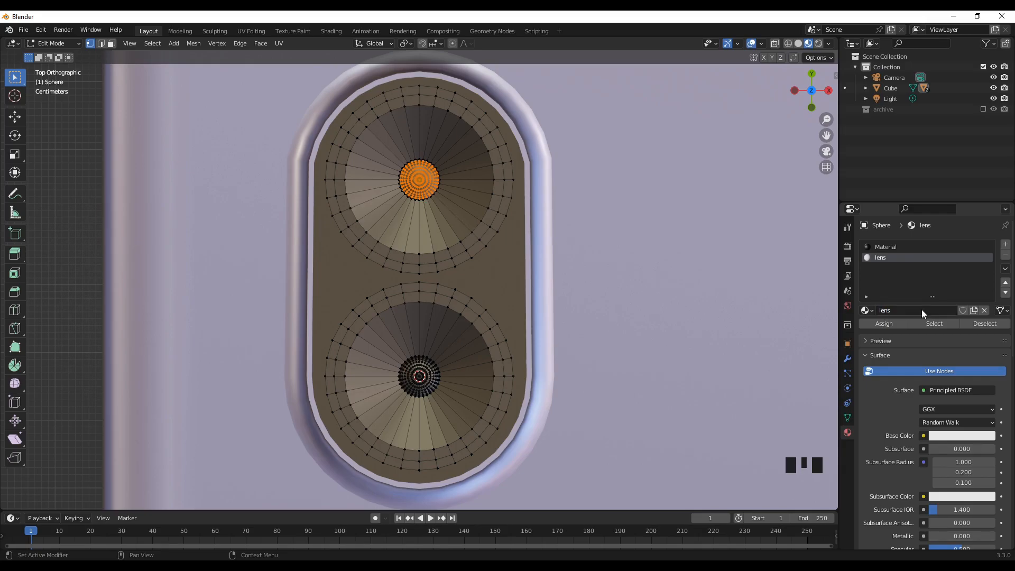
Give the lens material a saturated blue base color, roughness 0.000 and transmission 1.000
{"action": "left_click", "coordinate": [963, 436]}
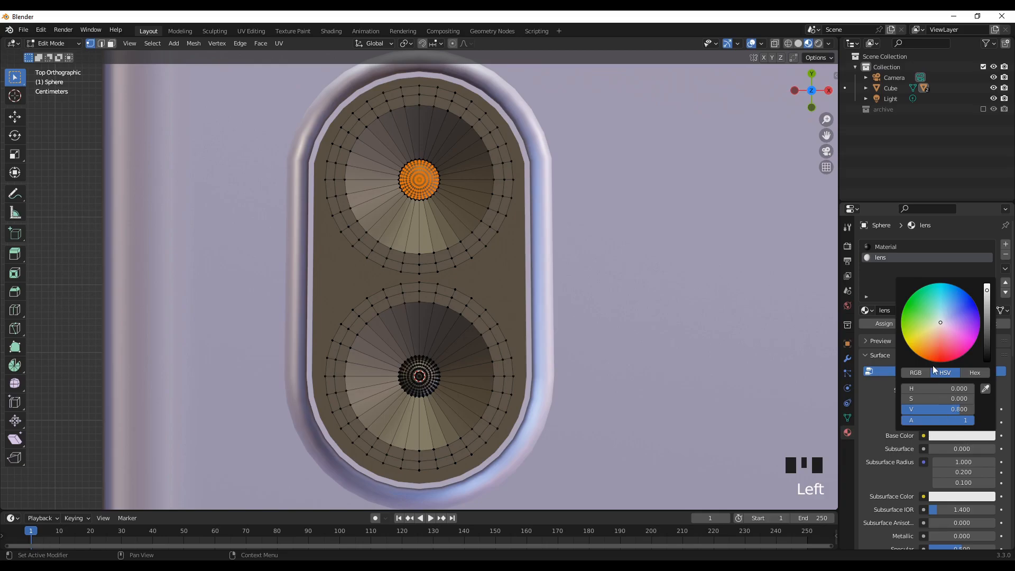
{"action": "left_click_drag", "start_coordinate": [941, 324], "coordinate": [969, 299]}
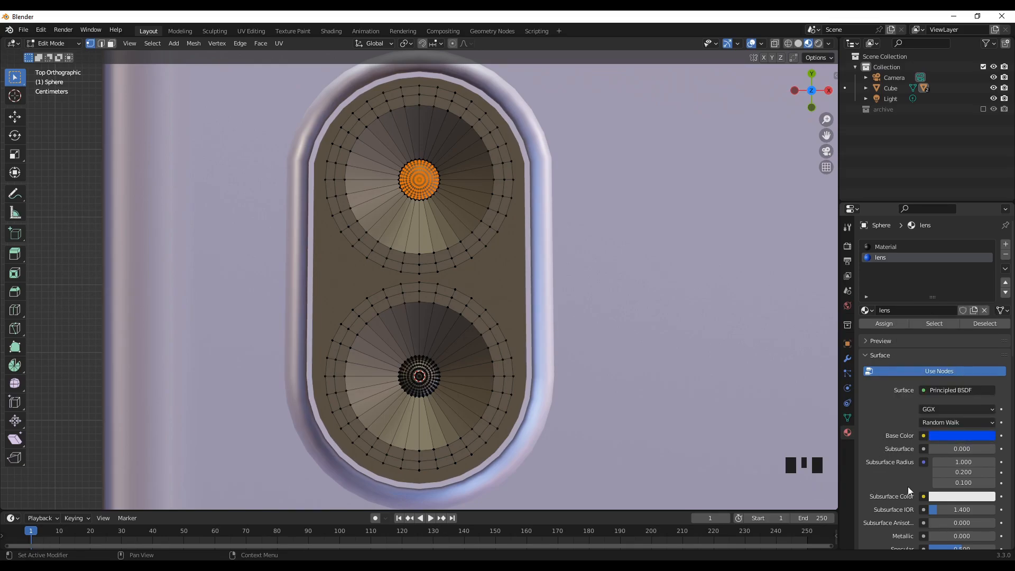
{"action": "scroll", "coordinate": [916, 490], "scroll_direction": "down", "scroll_amount": 5}
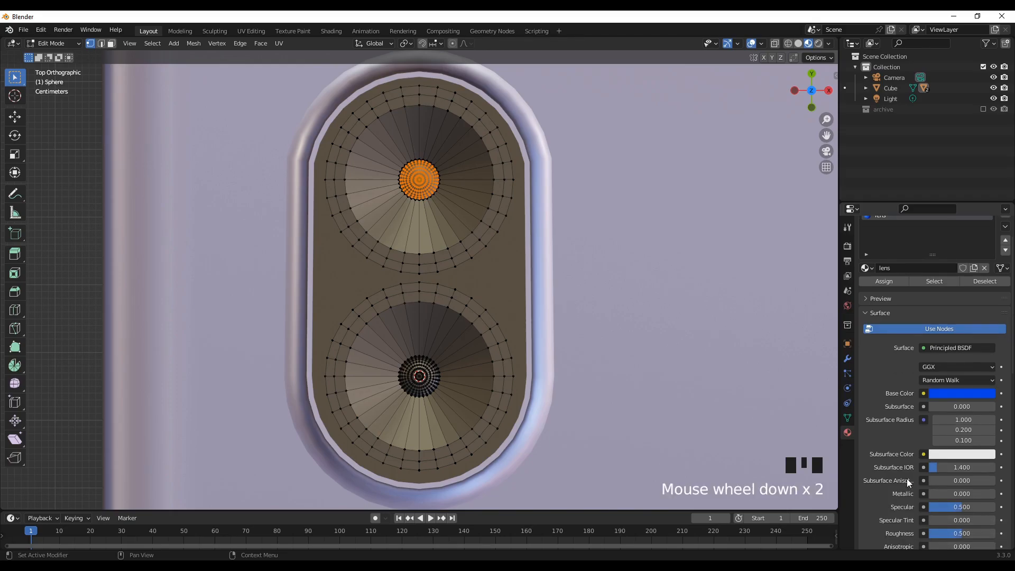
{"action": "scroll", "coordinate": [906, 475], "scroll_direction": "down", "scroll_amount": 1}
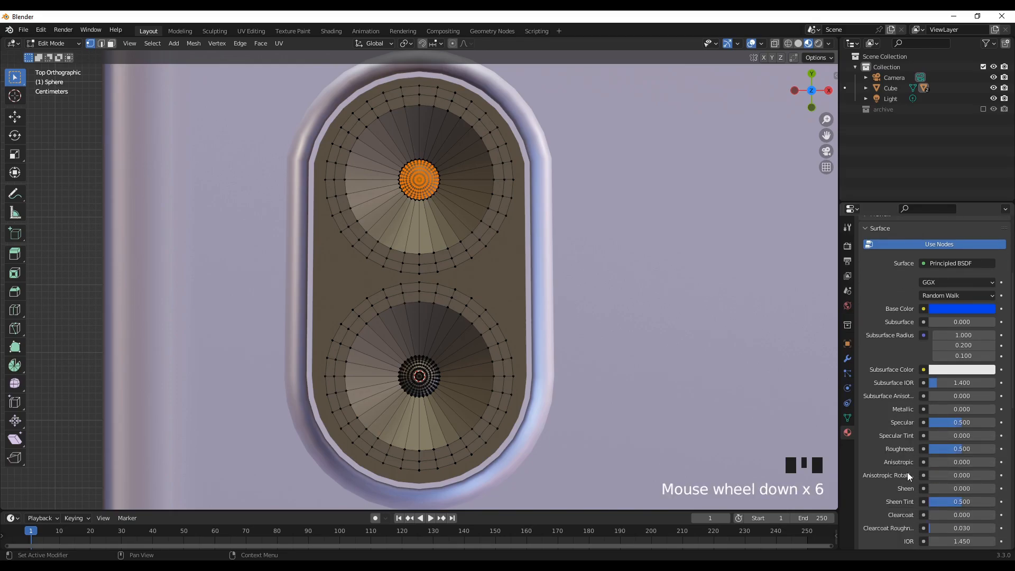
{"action": "scroll", "coordinate": [907, 475], "scroll_direction": "down", "scroll_amount": 2}
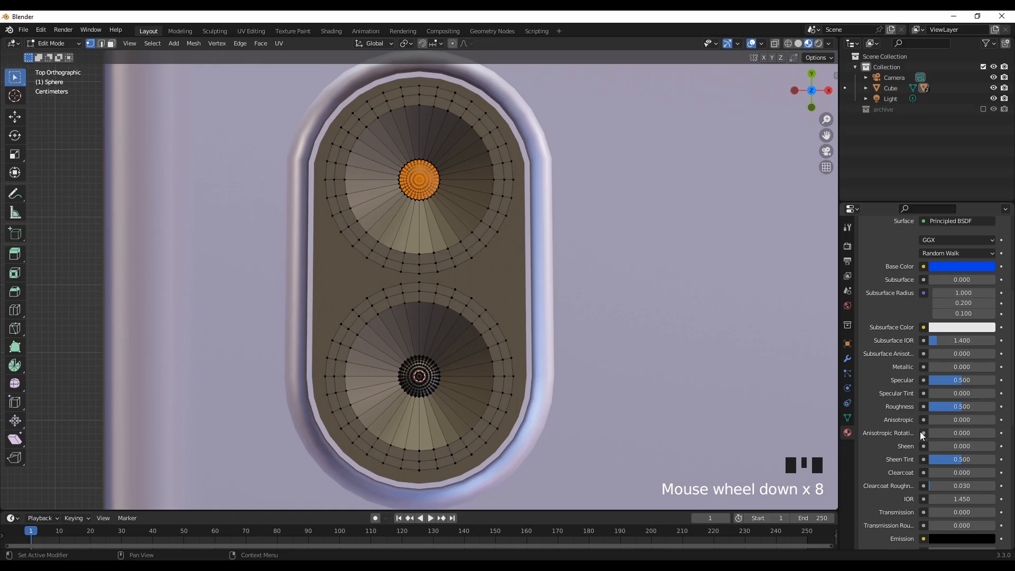
{"action": "left_click_drag", "start_coordinate": [959, 405], "coordinate": [923, 410]}
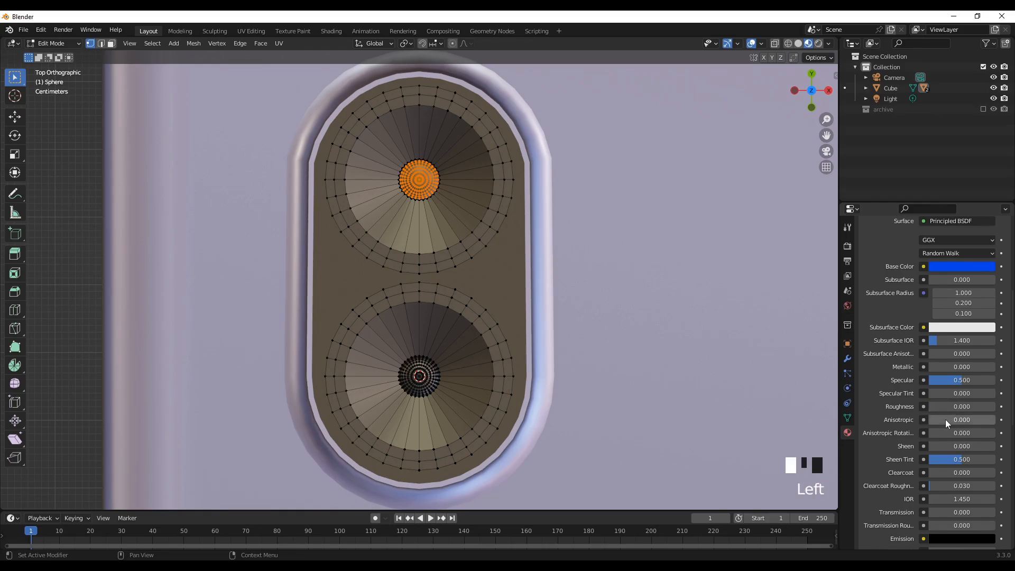
{"action": "scroll", "coordinate": [952, 428], "scroll_direction": "down", "scroll_amount": 3}
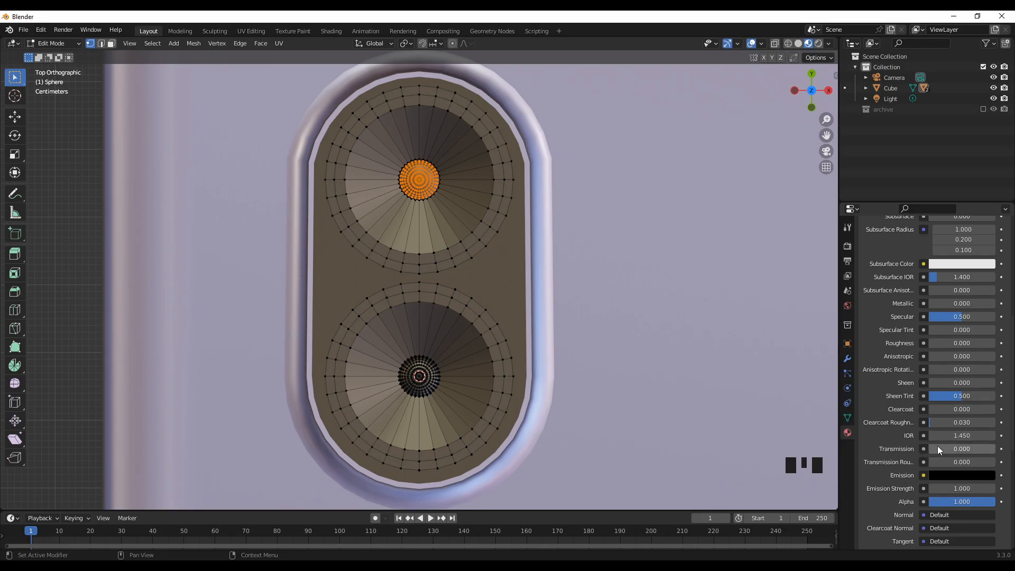
{"action": "left_click_drag", "start_coordinate": [936, 448], "coordinate": [994, 448]}
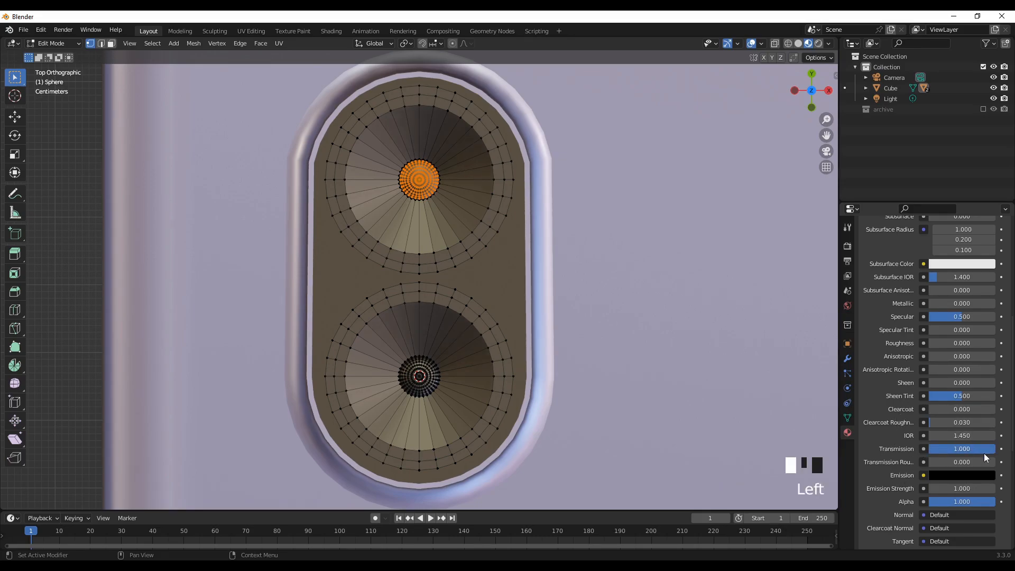
Set the lens material's blend mode to Alpha Blend and its shadow mode to None
{"action": "scroll", "coordinate": [878, 480], "scroll_direction": "down", "scroll_amount": 10}
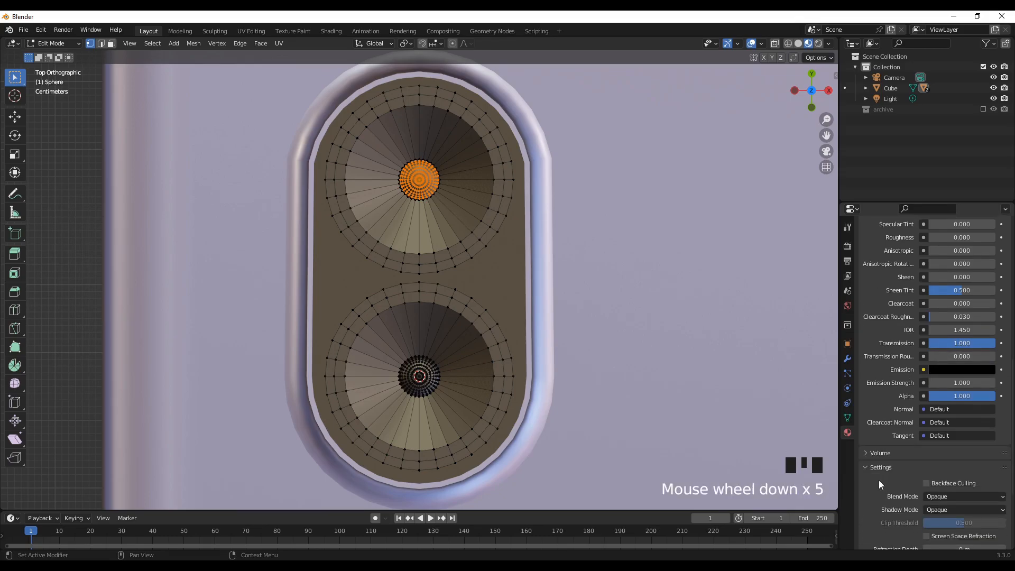
{"action": "scroll", "coordinate": [878, 480], "scroll_direction": "down", "scroll_amount": 1}
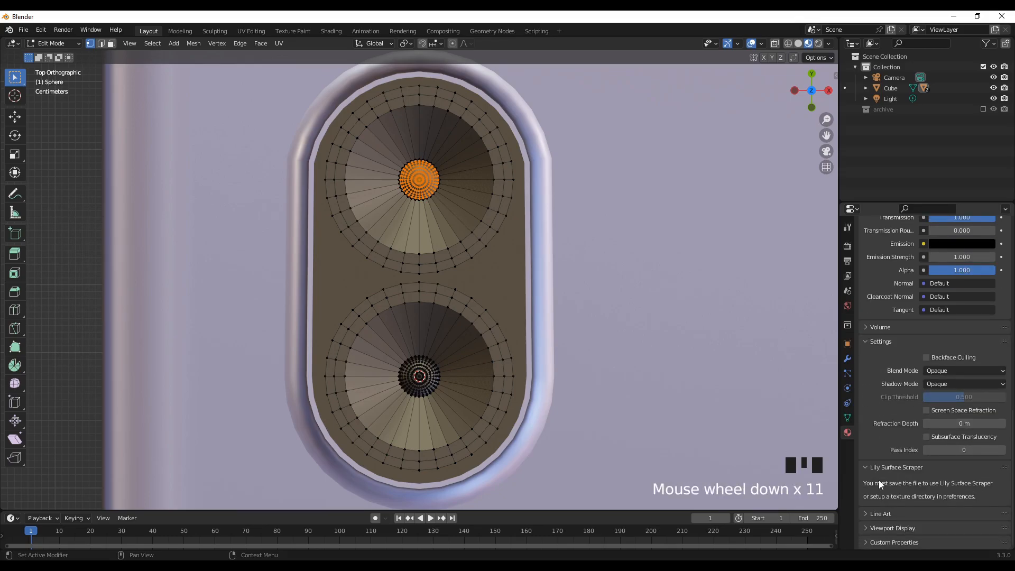
{"action": "left_click", "coordinate": [955, 371]}
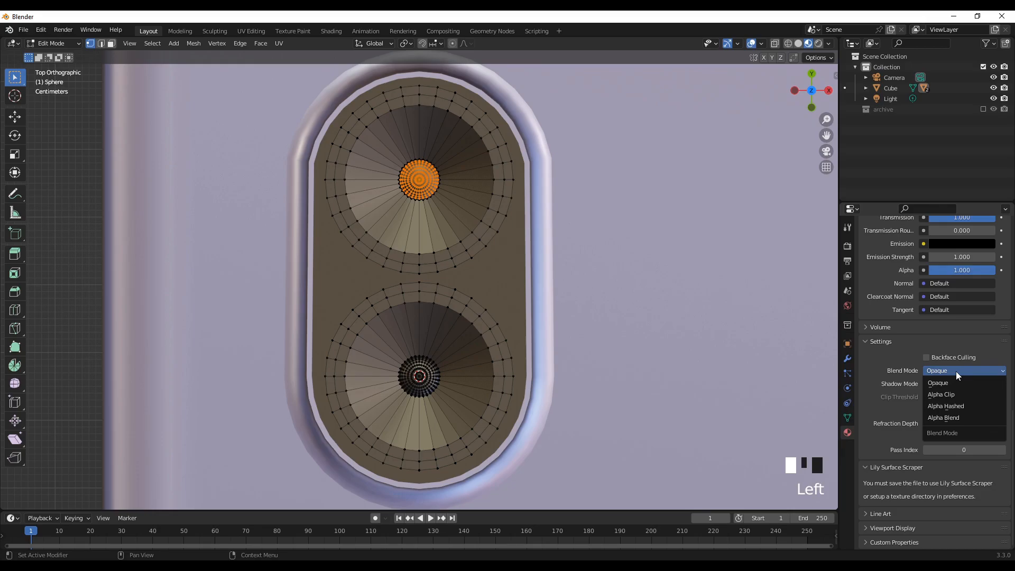
{"action": "left_click", "coordinate": [947, 416]}
{"action": "left_click", "coordinate": [950, 383]}
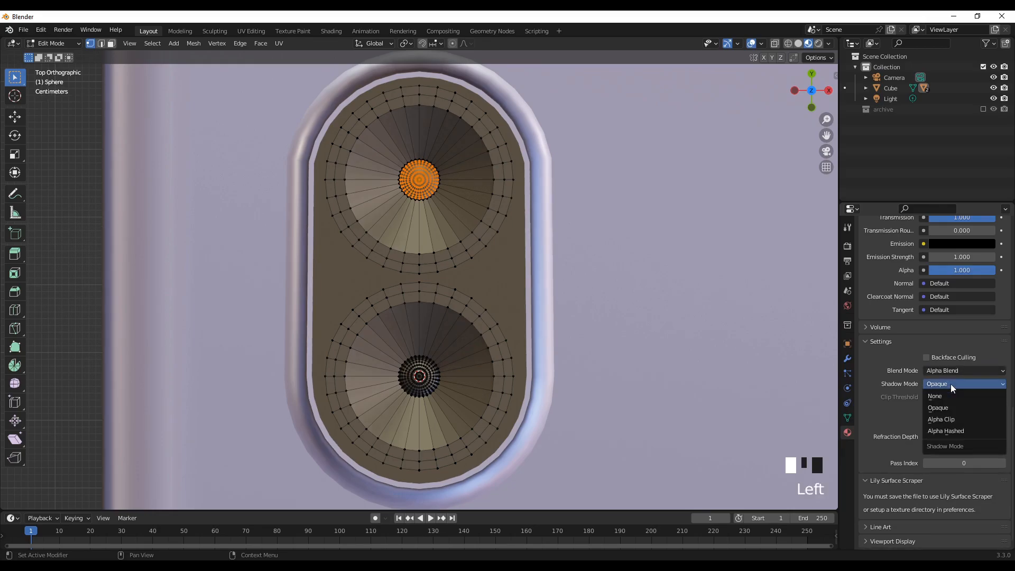
{"action": "left_click", "coordinate": [947, 395]}
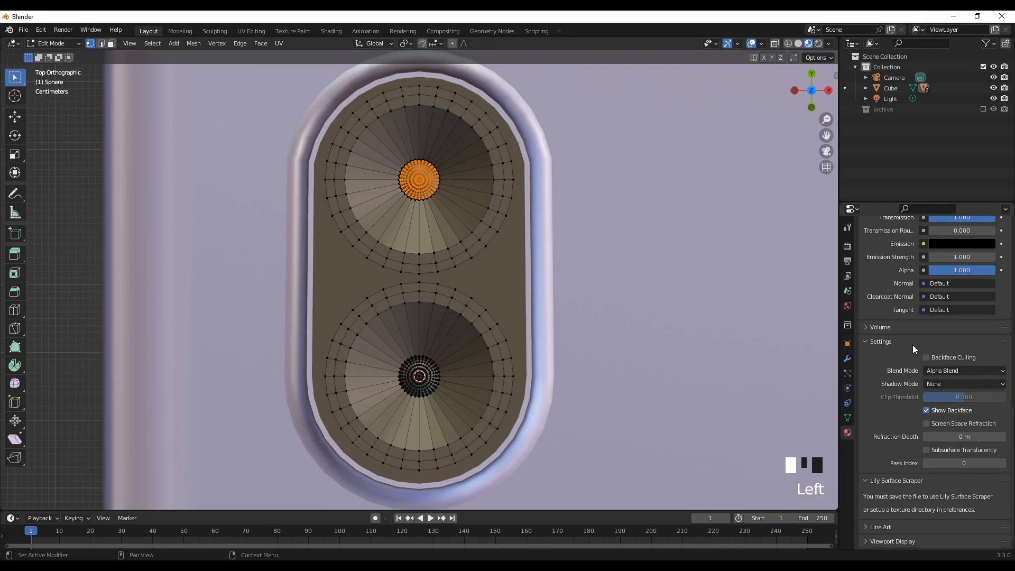
Return to Object Mode and examine the camera lenses from an angled perspective view
{"action": "scroll", "coordinate": [908, 328], "scroll_direction": "up", "scroll_amount": 19}
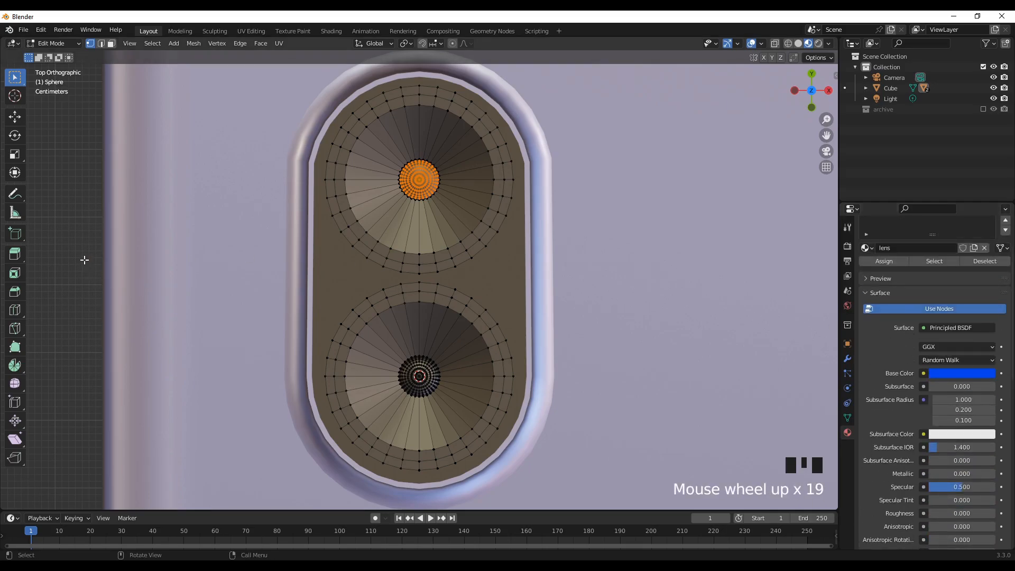
{"action": "key", "text": "Tab"}
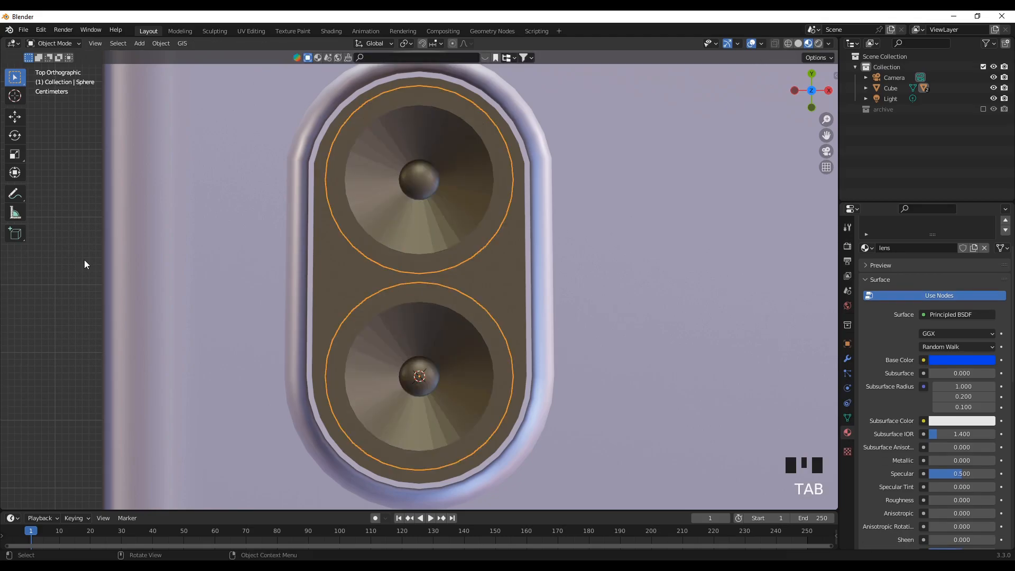
{"action": "middle_click_drag", "start_coordinate": [294, 238], "coordinate": [343, 236]}
{"action": "left_click", "coordinate": [390, 211]}
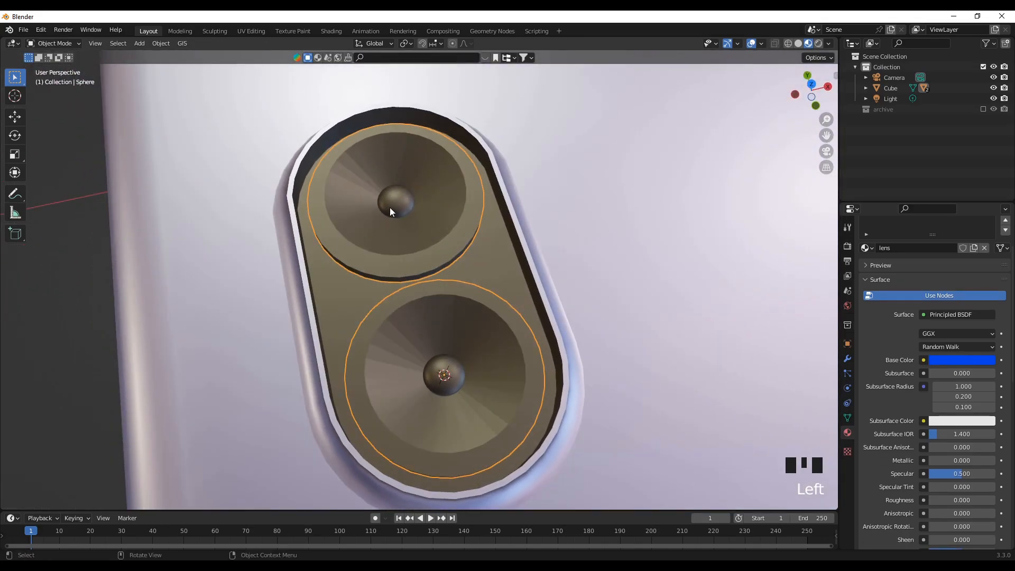
Assign the lens material to the selected faces of the upper camera lens dome and return to Object Mode
{"action": "key", "text": "KP_7"}
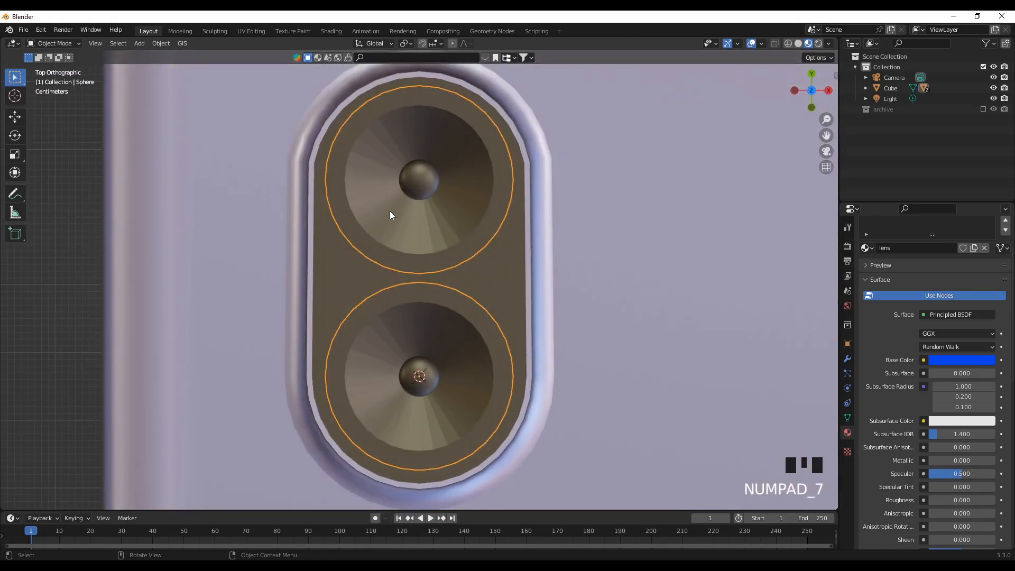
{"action": "key", "text": "Tab"}
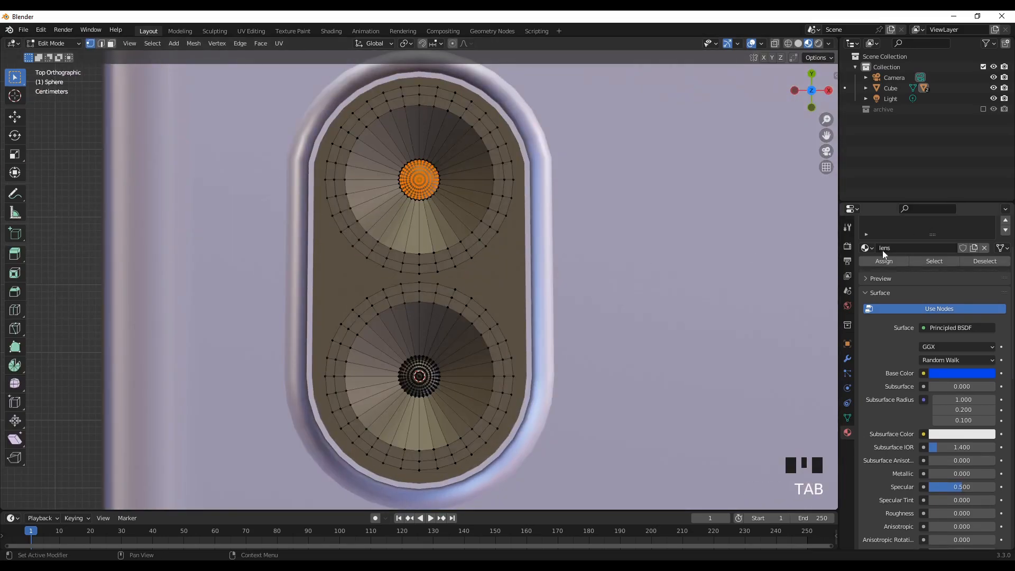
{"action": "scroll", "coordinate": [942, 301], "scroll_direction": "up", "scroll_amount": 3}
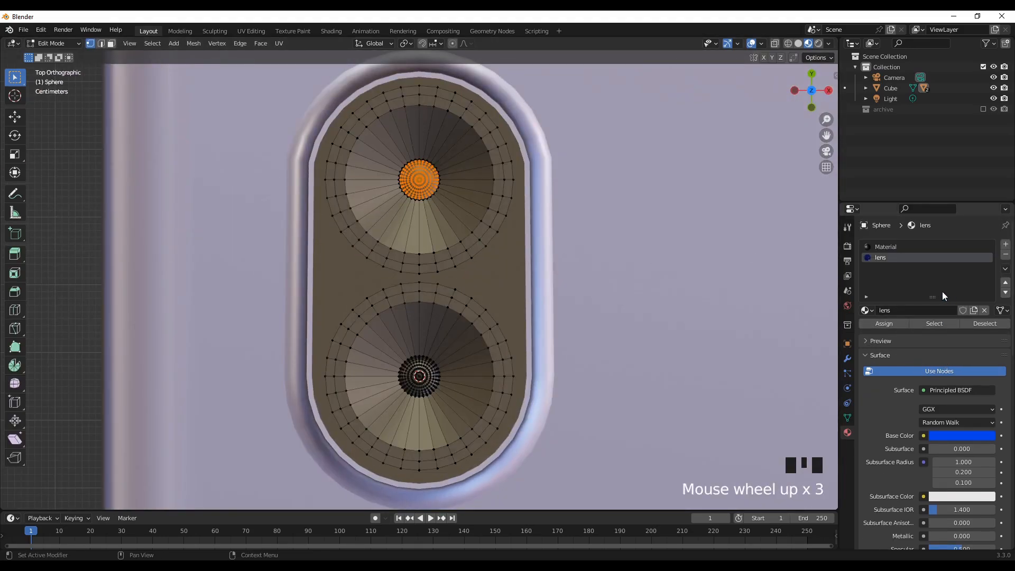
{"action": "left_click", "coordinate": [877, 324]}
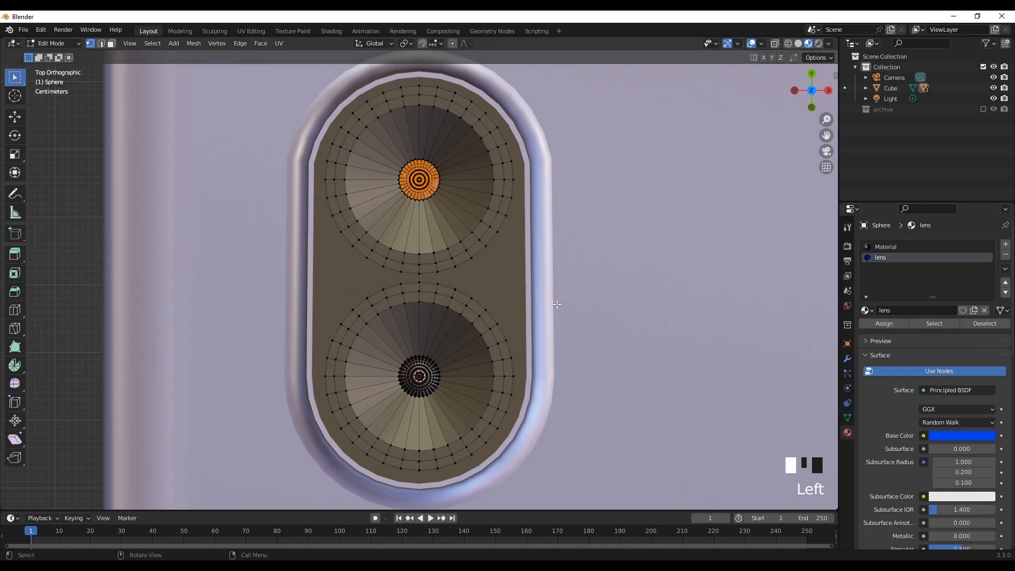
{"action": "key", "text": "Tab"}
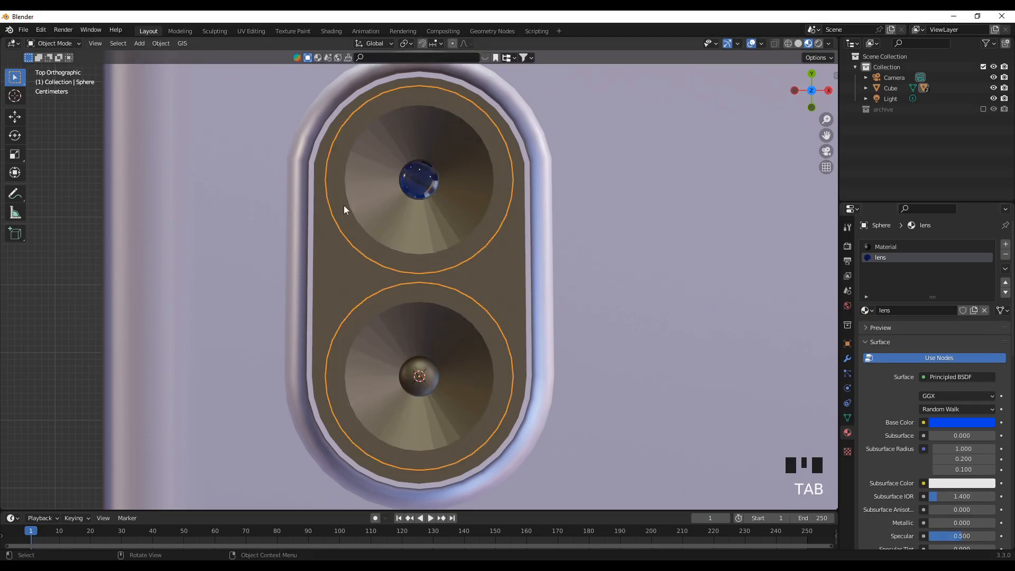
{"action": "left_click", "coordinate": [61, 238]}
{"action": "middle_click_drag", "start_coordinate": [274, 292], "coordinate": [317, 331]}
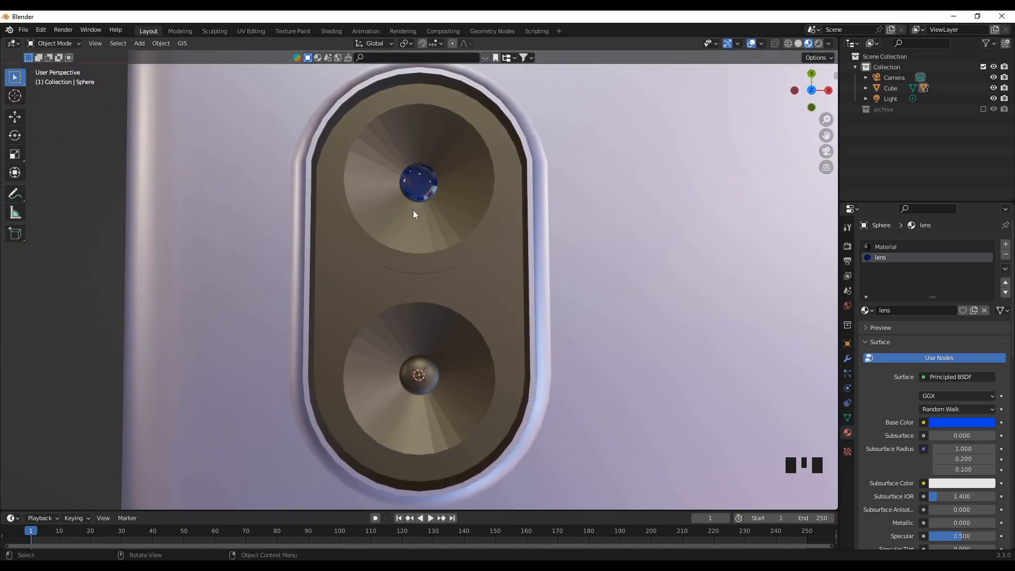
Soften the lens material's blue base color by setting its saturation to about 0.857
{"action": "scroll", "coordinate": [451, 250], "scroll_direction": "down", "scroll_amount": 4}
{"action": "middle_click_drag", "start_coordinate": [477, 292], "coordinate": [426, 239]}
{"action": "left_click", "coordinate": [426, 239]}
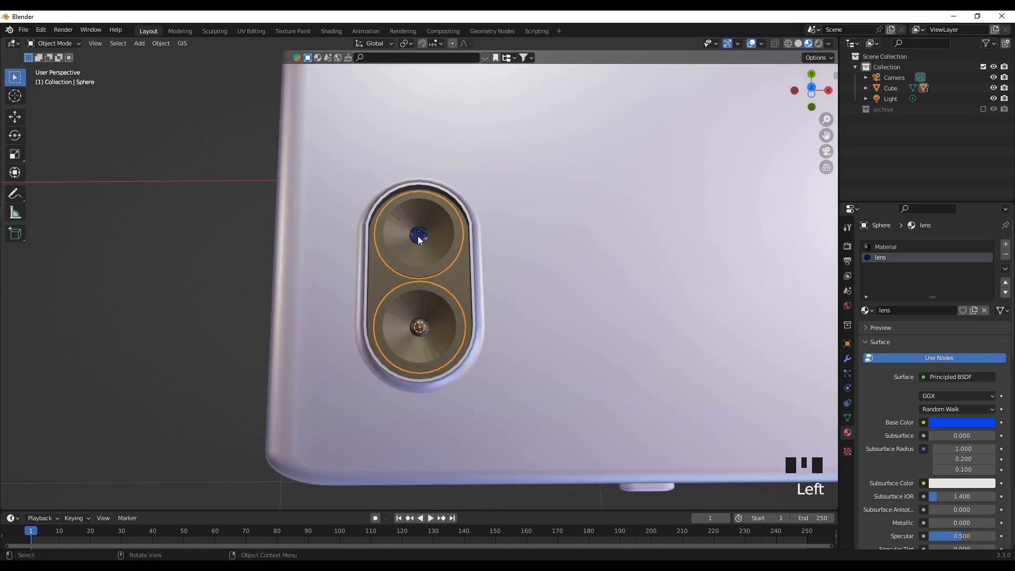
{"action": "left_click", "coordinate": [947, 423]}
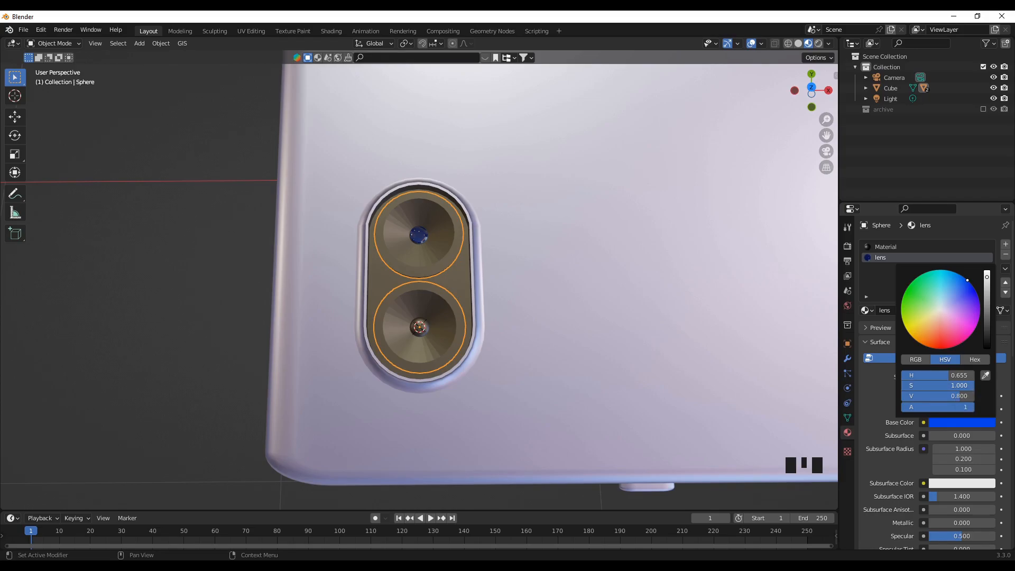
{"action": "left_click_drag", "start_coordinate": [966, 283], "coordinate": [959, 295]}
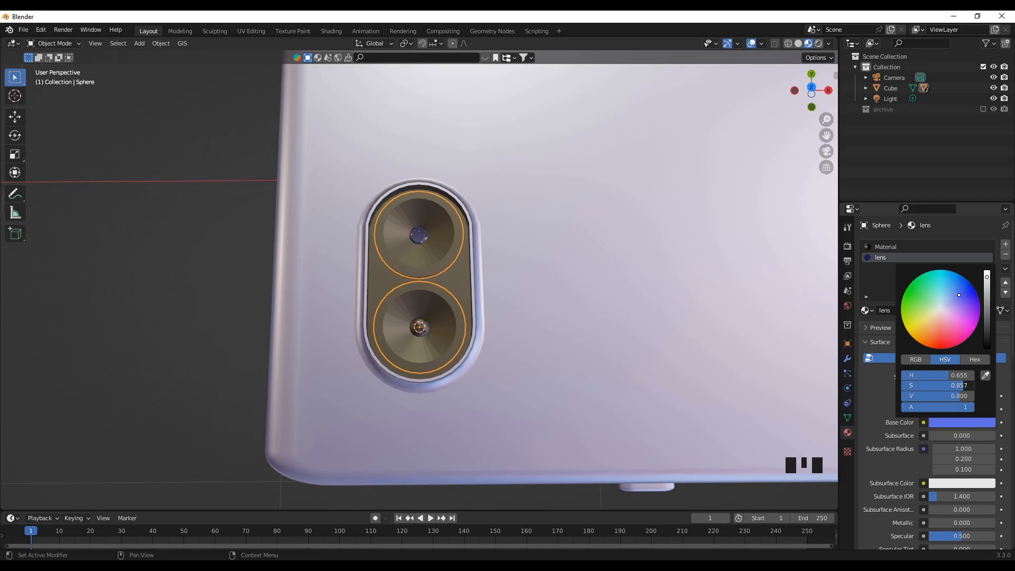
{"action": "scroll", "coordinate": [471, 255], "scroll_direction": "up", "scroll_amount": 6}
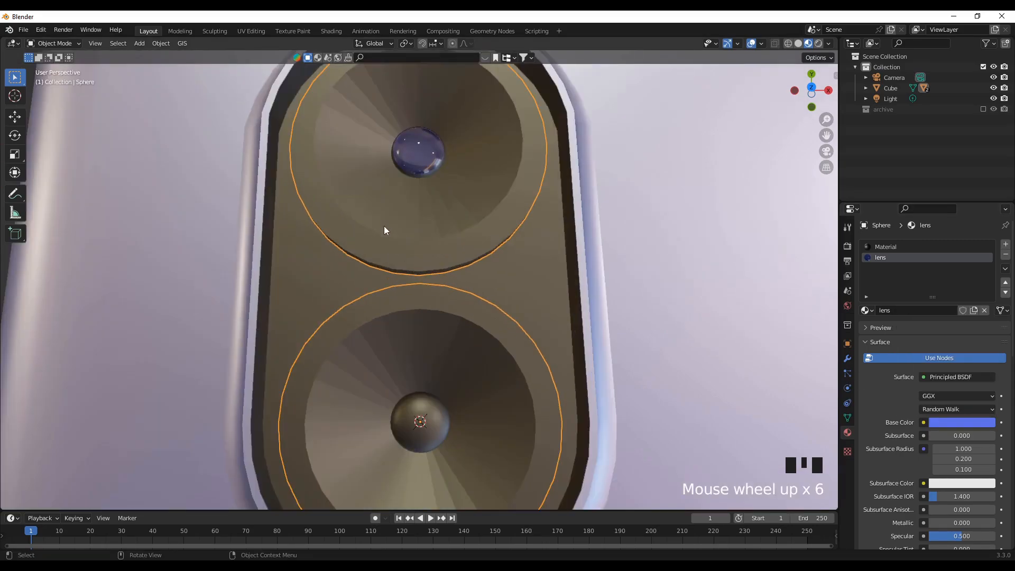
{"action": "scroll", "coordinate": [383, 230], "scroll_direction": "down", "scroll_amount": 3}
{"action": "middle_click_drag", "start_coordinate": [352, 339], "coordinate": [338, 305]}
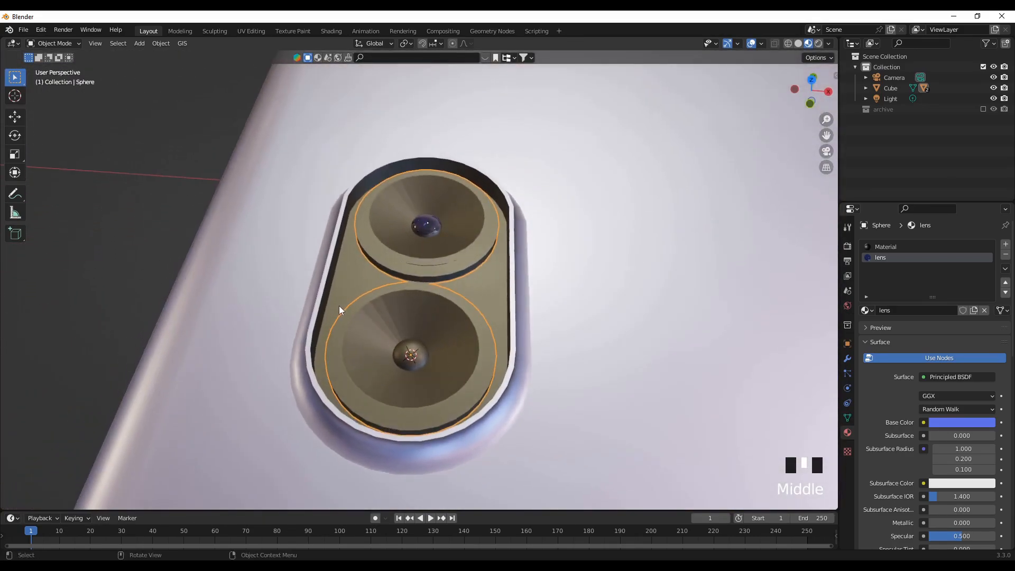
Circle-select the lower camera lens dome in top view, assign the lens material to it, and return to Object Mode
{"action": "key", "text": "KP_7"}
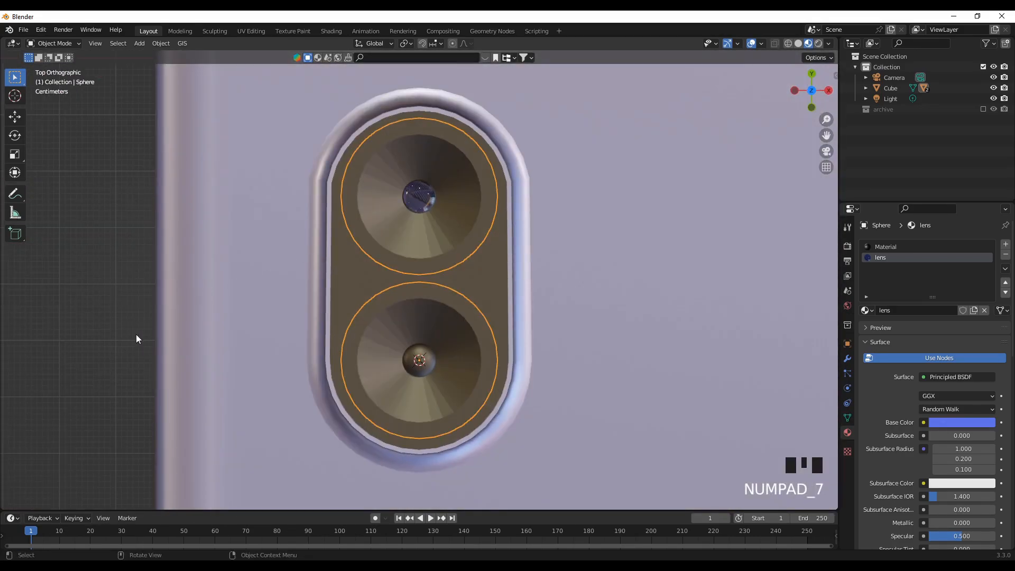
{"action": "key", "text": "Tab"}
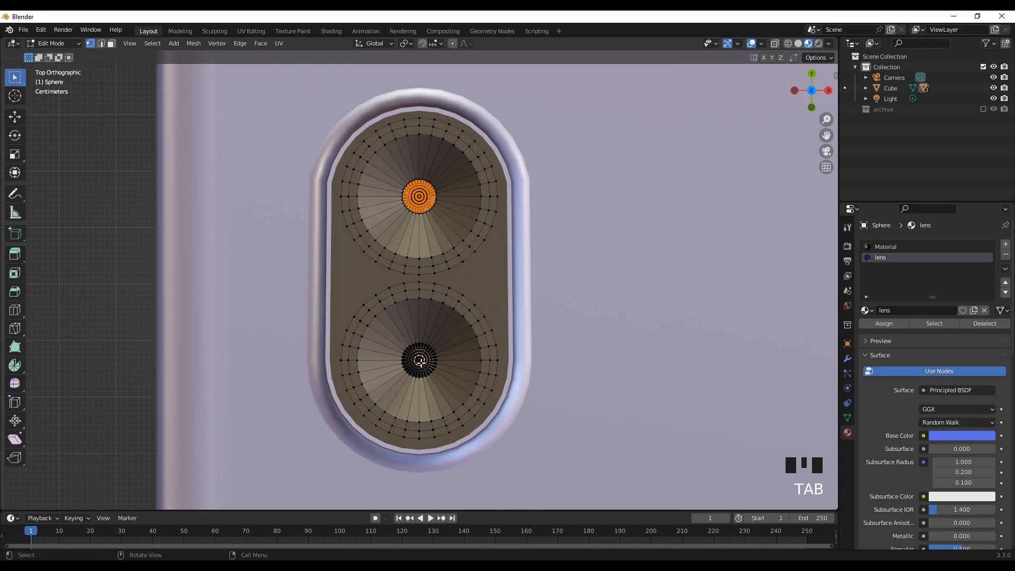
{"action": "left_click", "coordinate": [112, 321]}
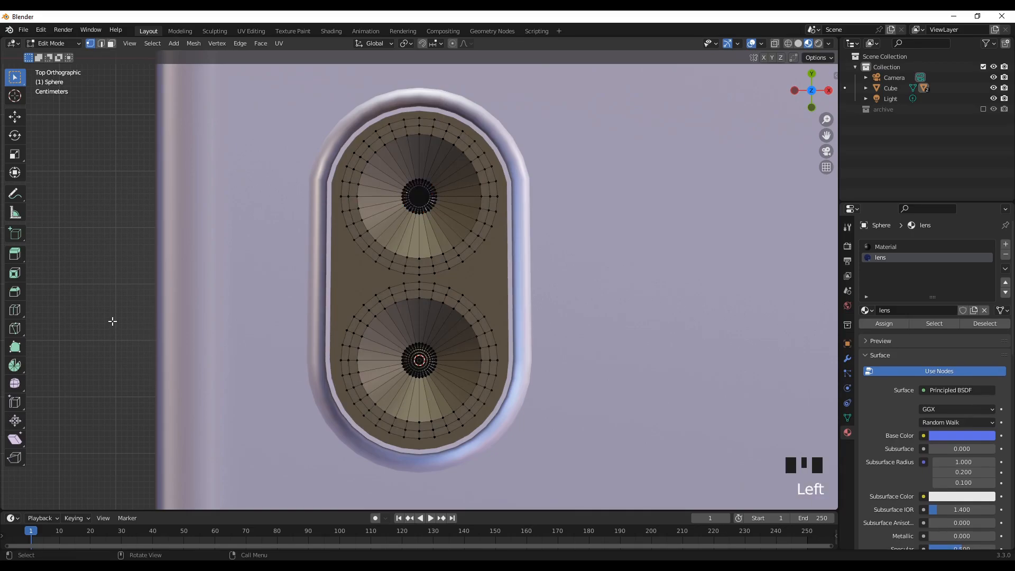
{"action": "key", "text": "c"}
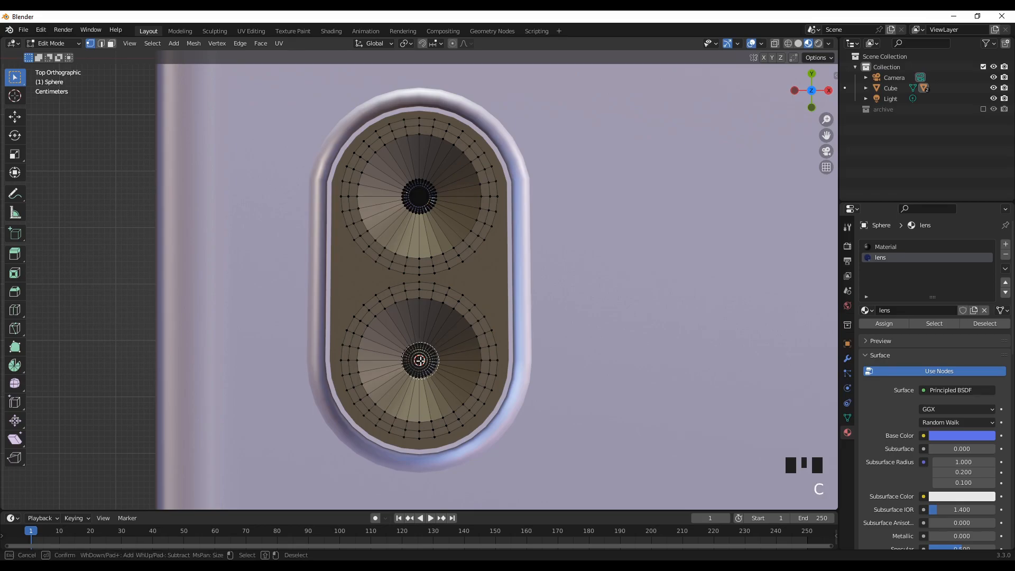
{"action": "scroll", "coordinate": [420, 360], "scroll_direction": "down", "scroll_amount": 2}
{"action": "scroll", "coordinate": [420, 361], "scroll_direction": "up", "scroll_amount": 2}
{"action": "left_click", "coordinate": [420, 360]}
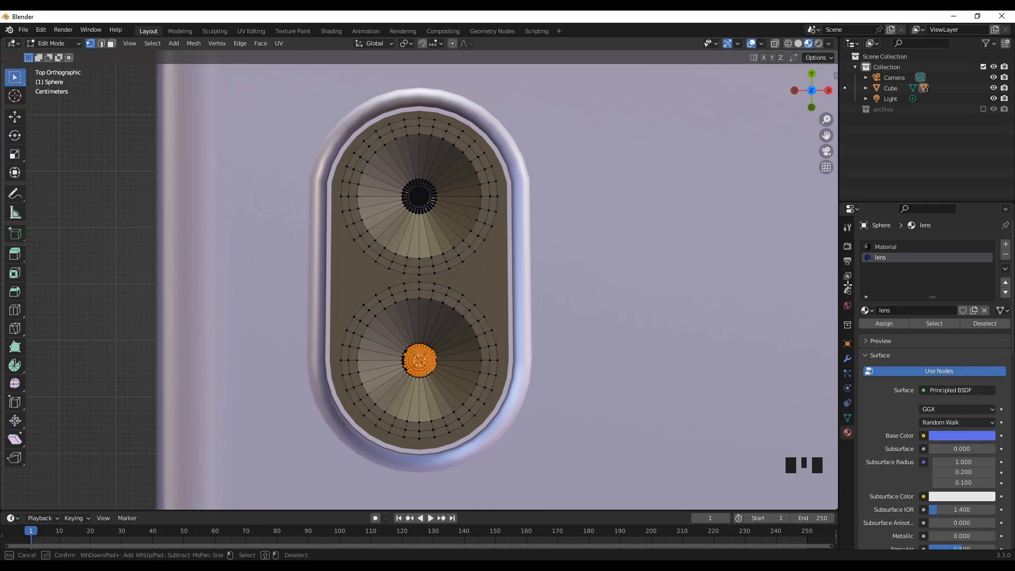
{"action": "key", "text": "Escape"}
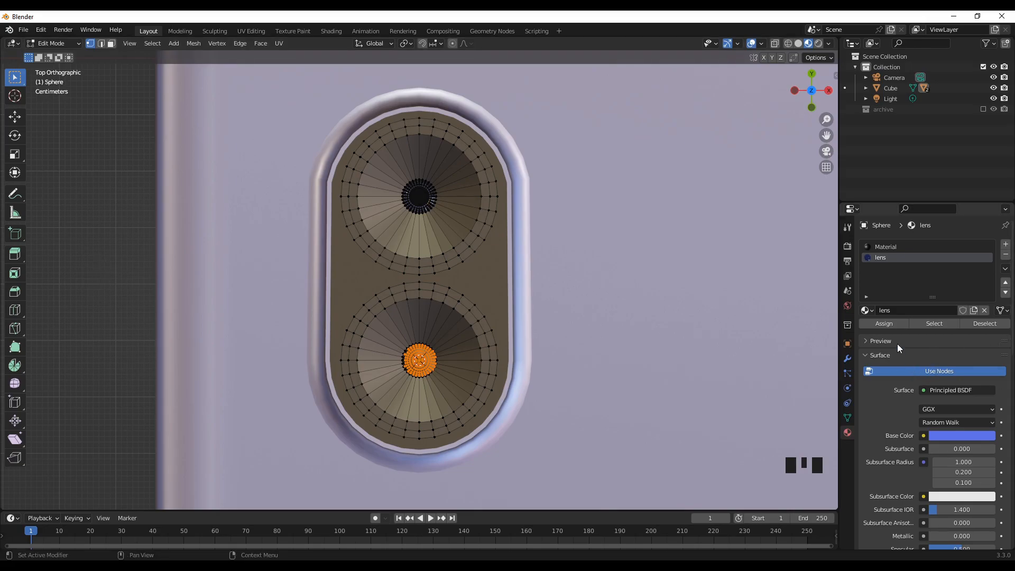
{"action": "left_click", "coordinate": [884, 323]}
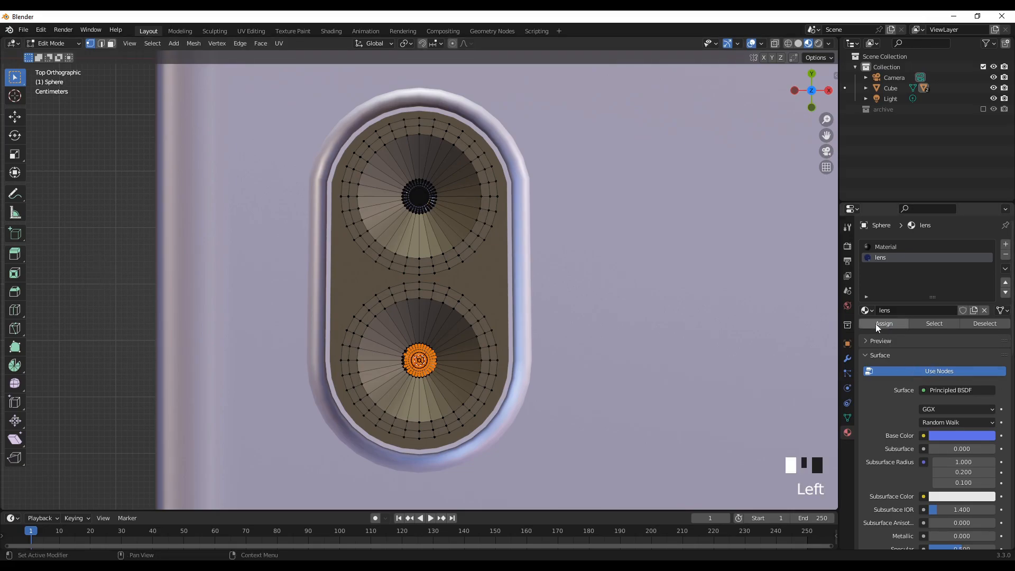
{"action": "key", "text": "Tab"}
{"action": "left_click", "coordinate": [88, 273]}
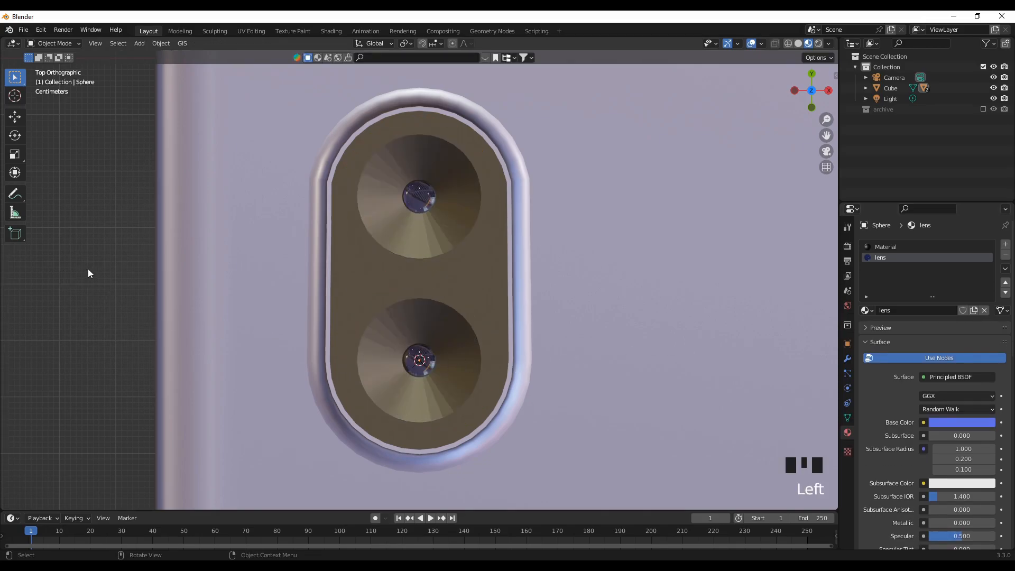
Examine both glass lens domes and the camera housing from low, angled and overhead views
{"action": "scroll", "coordinate": [499, 391], "scroll_direction": "down", "scroll_amount": 2}
{"action": "middle_click_drag", "start_coordinate": [498, 391], "coordinate": [385, 301]}
{"action": "scroll", "coordinate": [389, 367], "scroll_direction": "up", "scroll_amount": 3}
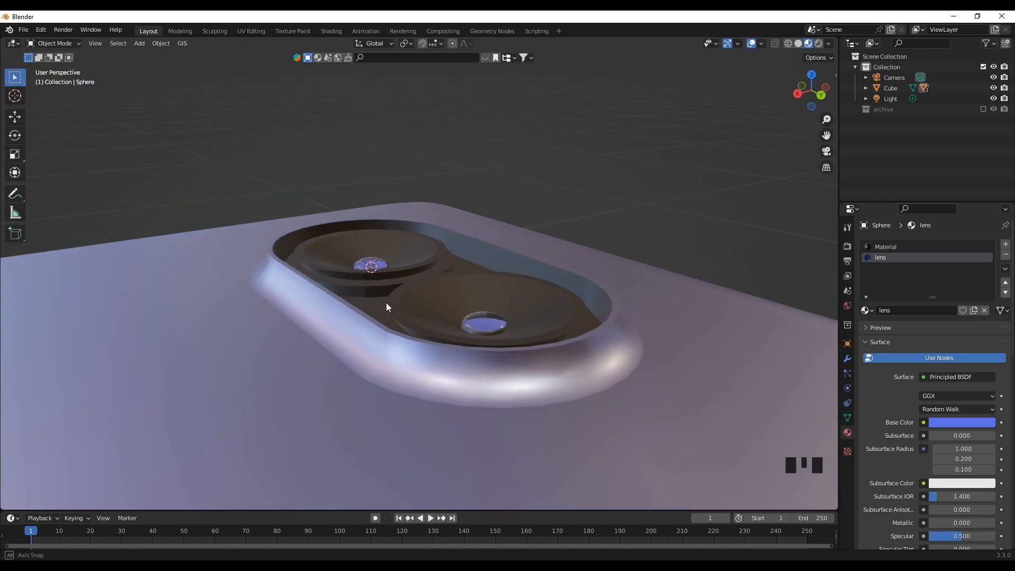
{"action": "scroll", "coordinate": [386, 302], "scroll_direction": "up", "scroll_amount": 2}
{"action": "middle_click_drag", "start_coordinate": [360, 333], "coordinate": [537, 223]}
{"action": "scroll", "coordinate": [457, 337], "scroll_direction": "down", "scroll_amount": 6}
{"action": "scroll", "coordinate": [582, 300], "scroll_direction": "up", "scroll_amount": 2}
{"action": "scroll", "coordinate": [562, 311], "scroll_direction": "up", "scroll_amount": 1}
{"action": "scroll", "coordinate": [602, 320], "scroll_direction": "down", "scroll_amount": 1}
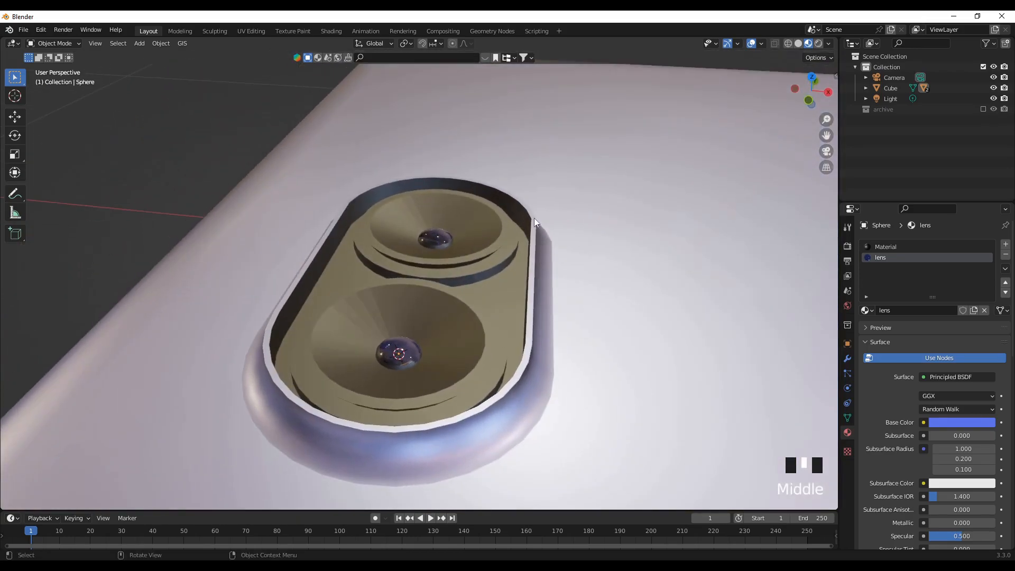
{"action": "middle_click_drag", "start_coordinate": [478, 302], "coordinate": [502, 285]}
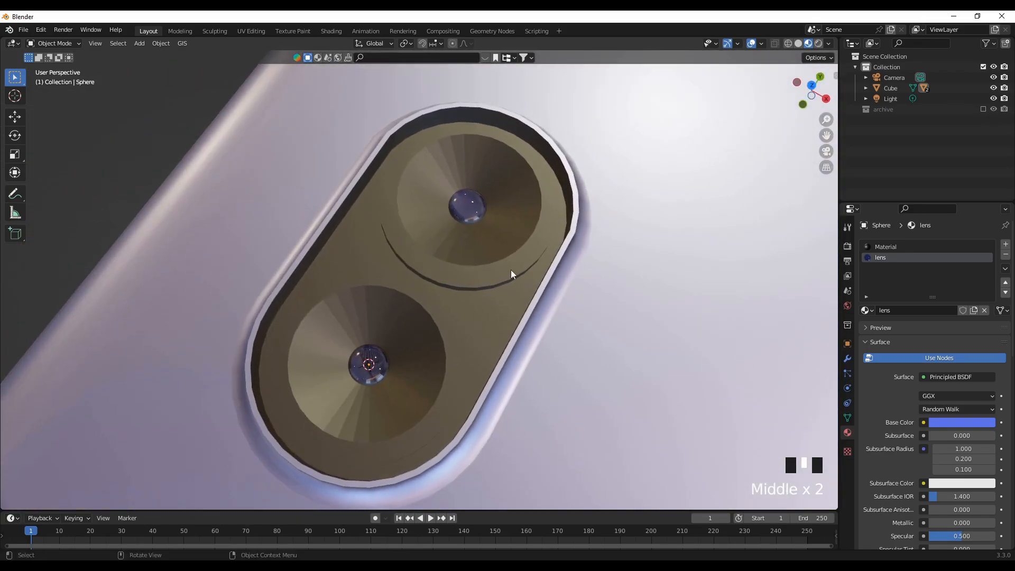
{"action": "middle_click_drag", "start_coordinate": [396, 378], "coordinate": [441, 320]}
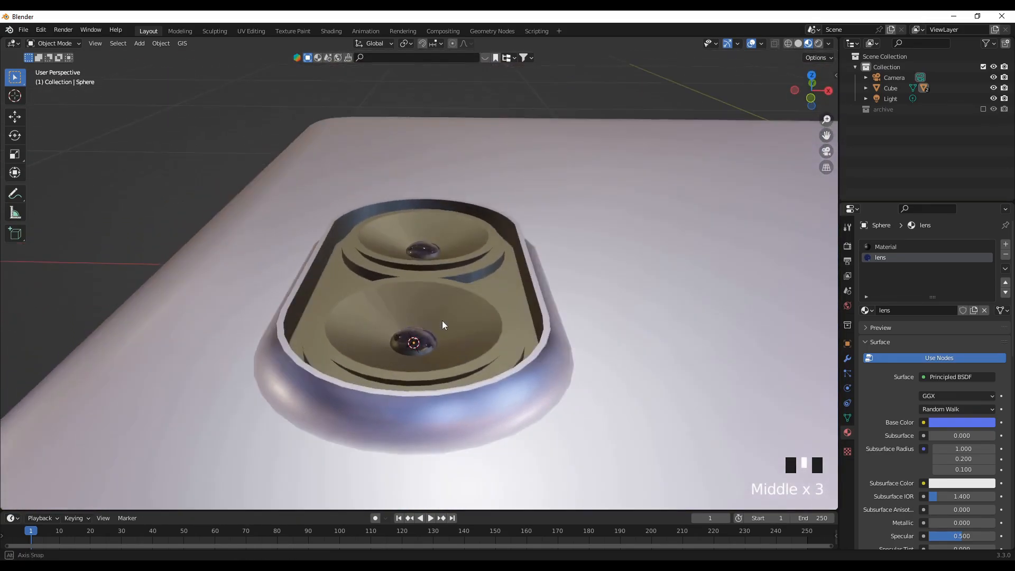
Duplicate the inner top edge loop of the camera housing in place and separate it into its own object
{"action": "left_click", "coordinate": [526, 371]}
{"action": "key", "text": "Tab"}
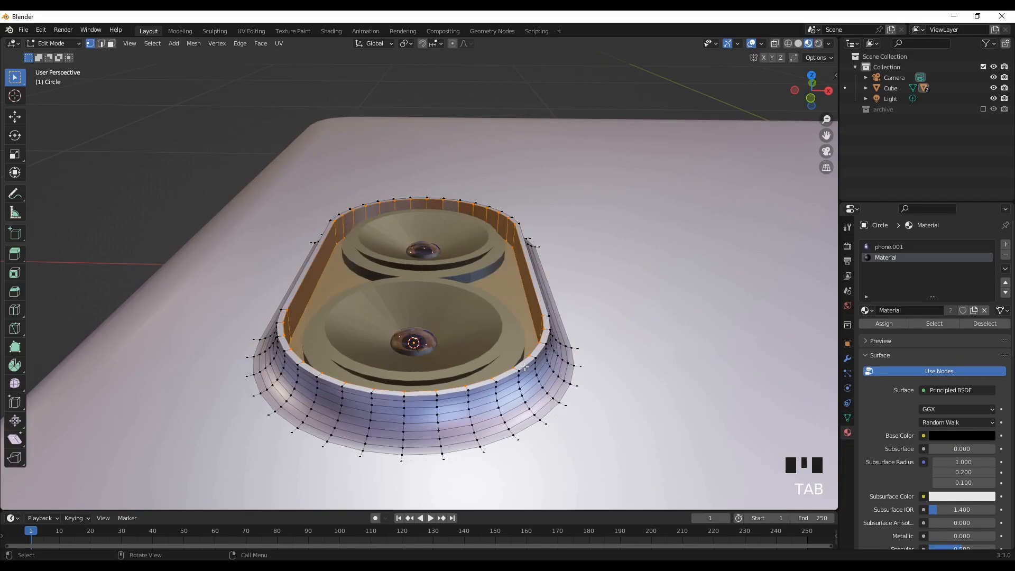
{"action": "left_click", "coordinate": [101, 43]}
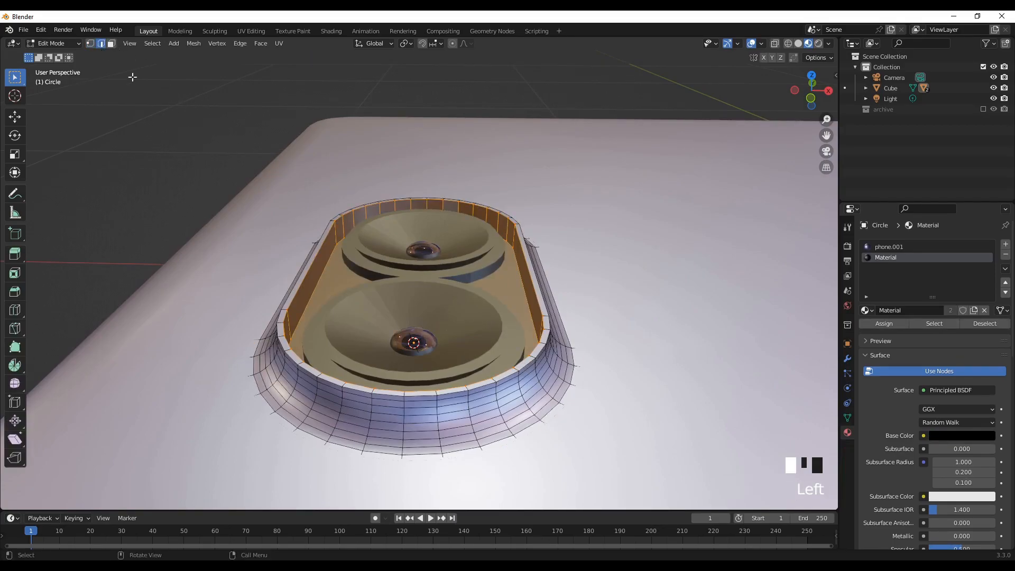
{"action": "left_click", "coordinate": [182, 157]}
{"action": "middle_click_drag", "start_coordinate": [181, 157], "coordinate": [507, 162]}
{"action": "scroll", "coordinate": [507, 162], "scroll_direction": "up", "scroll_amount": 3}
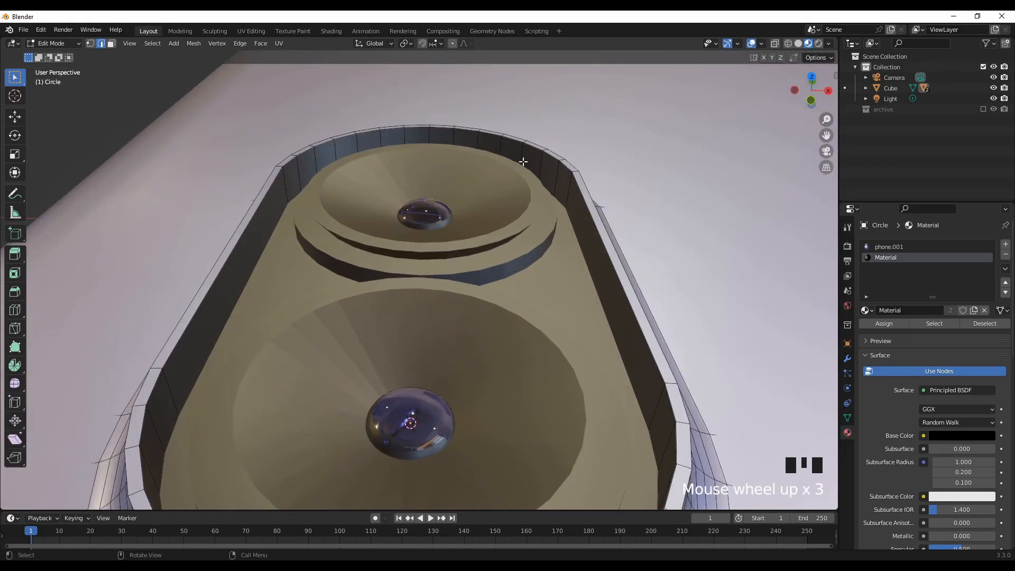
{"action": "left_click", "coordinate": [554, 163], "text": "alt"}
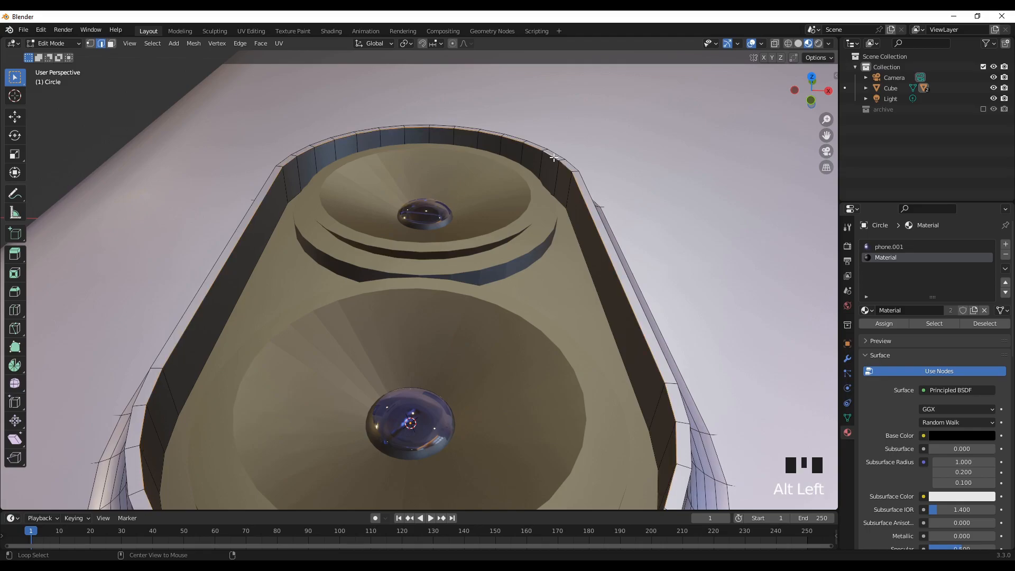
{"action": "scroll", "coordinate": [599, 228], "scroll_direction": "down", "scroll_amount": 1}
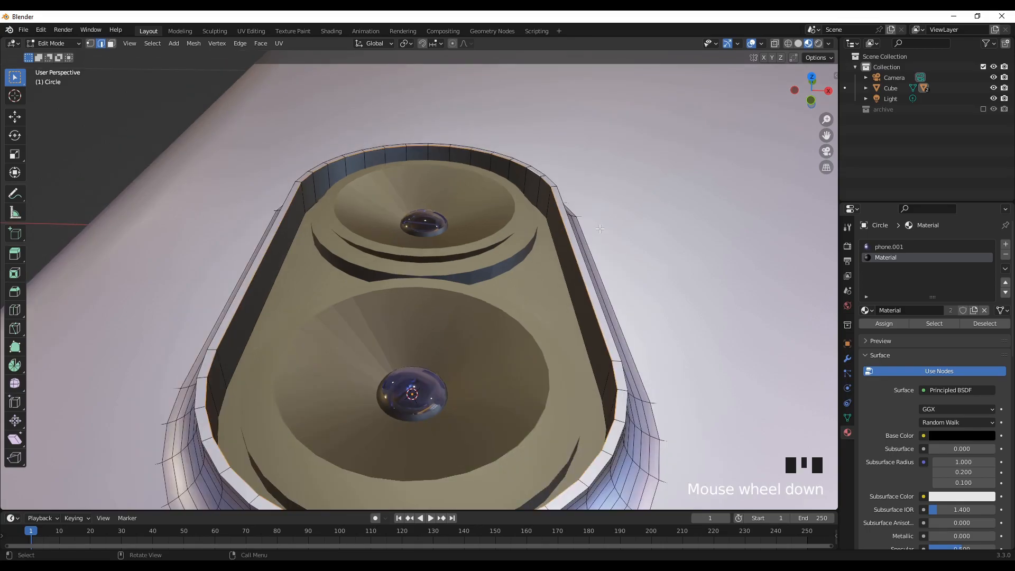
{"action": "key", "text": "shift+d"}
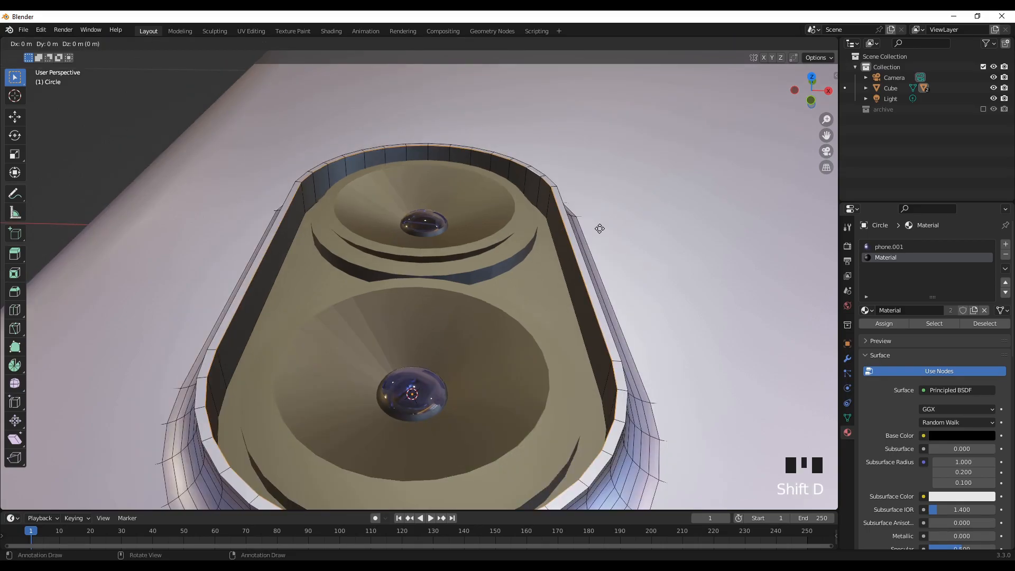
{"action": "left_click", "coordinate": [600, 229]}
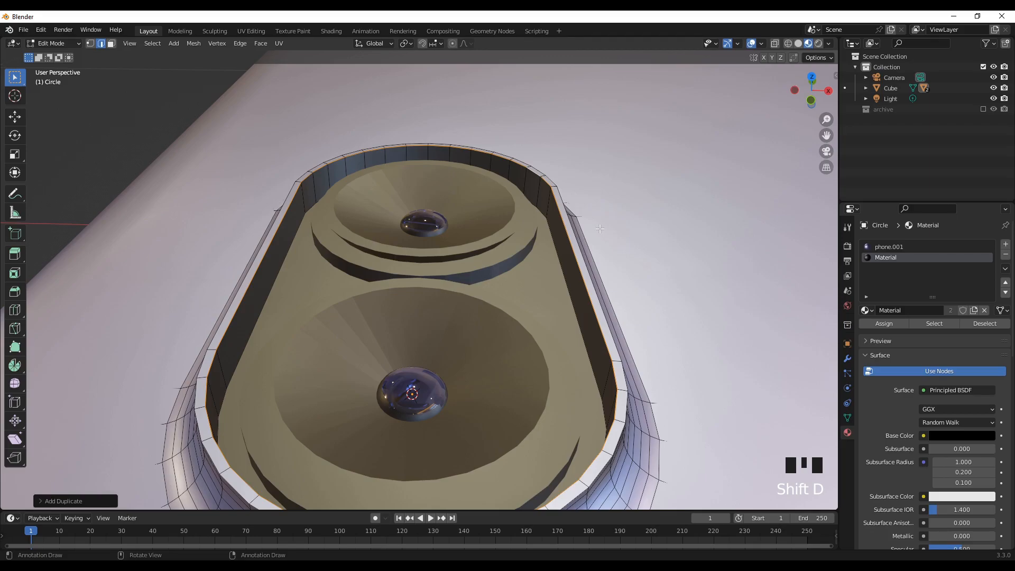
{"action": "key", "text": "p"}
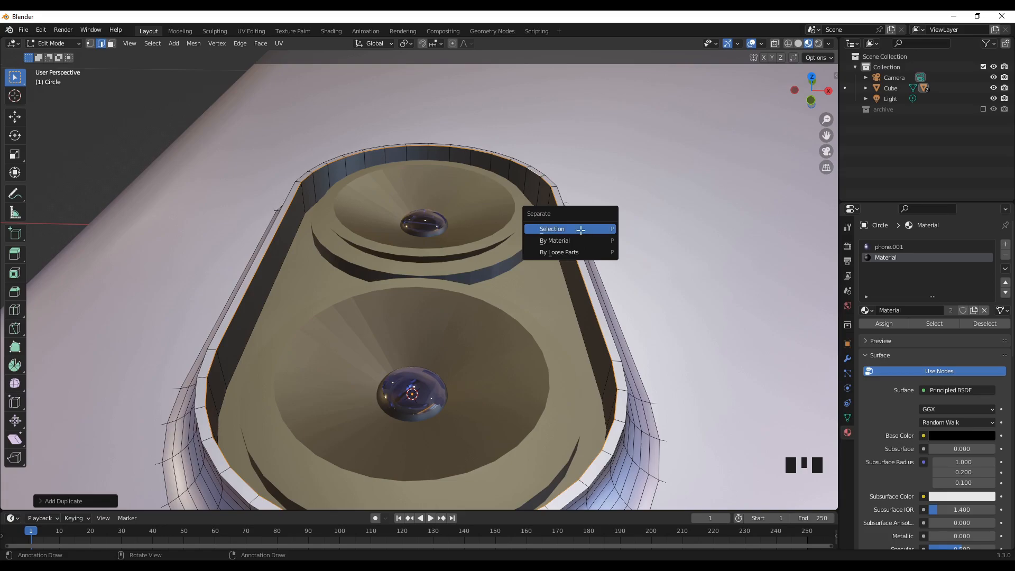
{"action": "left_click", "coordinate": [581, 230]}
{"action": "key", "text": "Tab"}
Select the separated edge-loop object at the top of the camera housing and fill it with a face in Edit Mode
{"action": "left_click", "coordinate": [143, 116]}
{"action": "scroll", "coordinate": [255, 222], "scroll_direction": "up", "scroll_amount": 2}
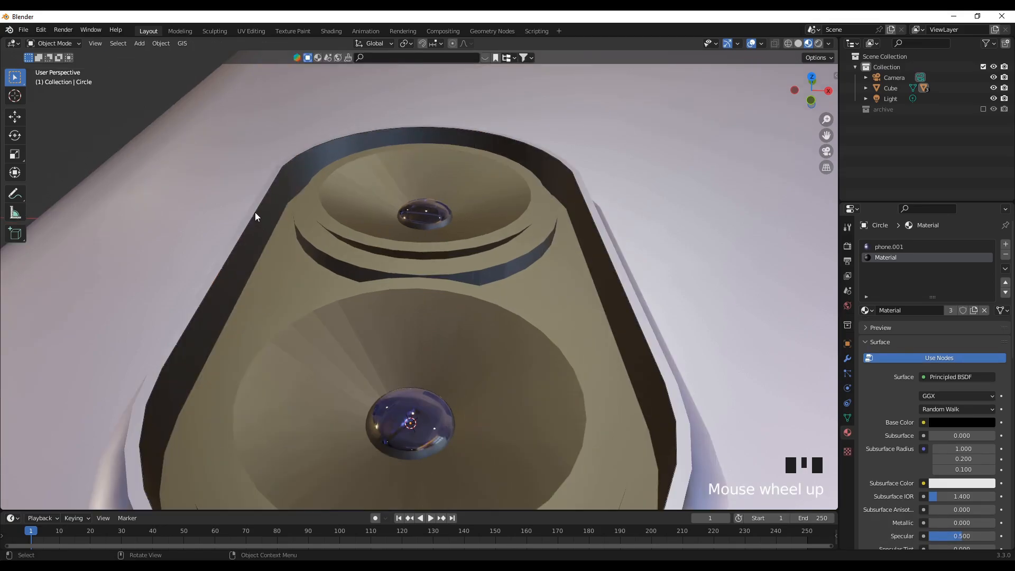
{"action": "left_click", "coordinate": [255, 213]}
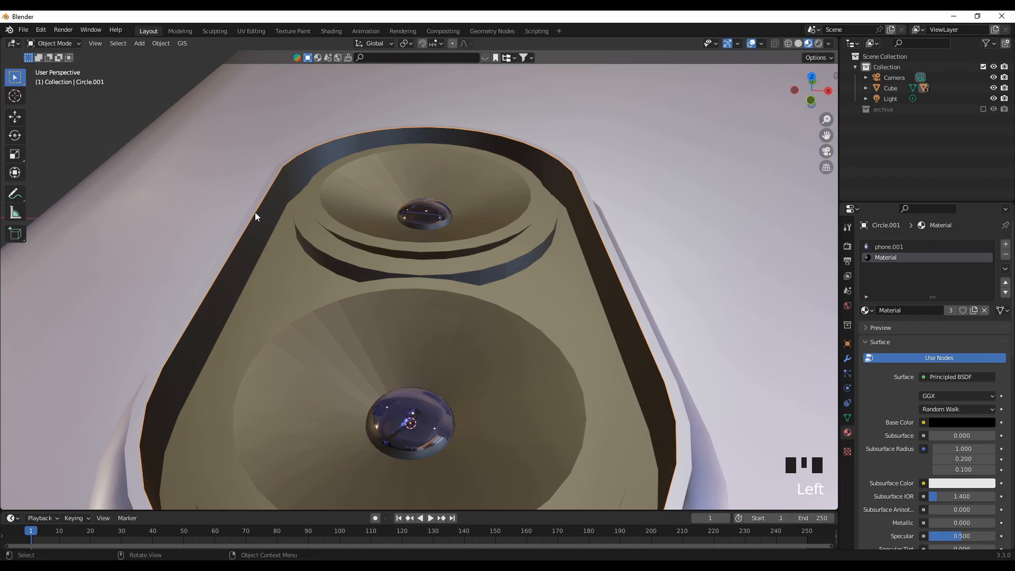
{"action": "key", "text": "Tab"}
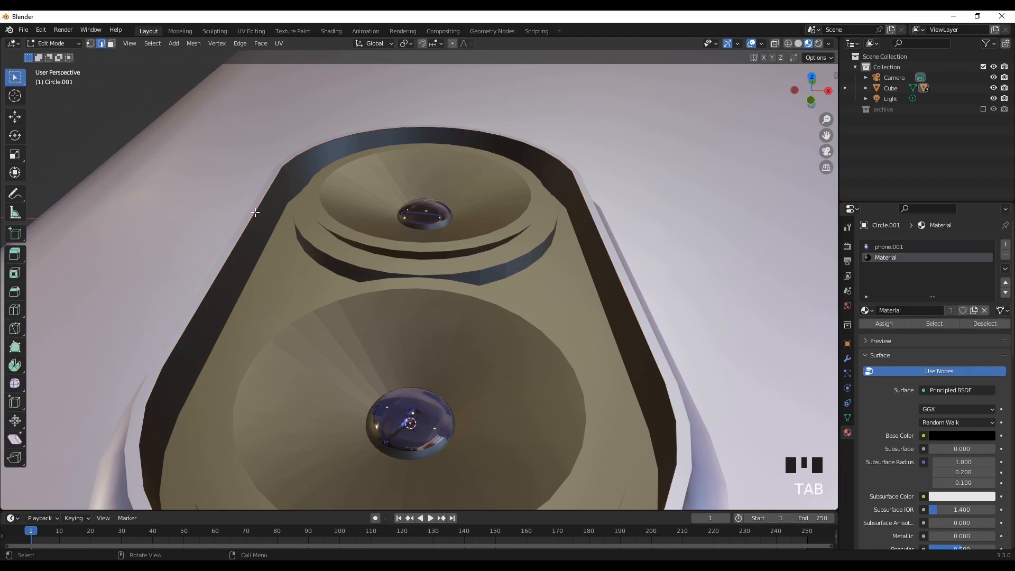
{"action": "scroll", "coordinate": [595, 291], "scroll_direction": "down", "scroll_amount": 2}
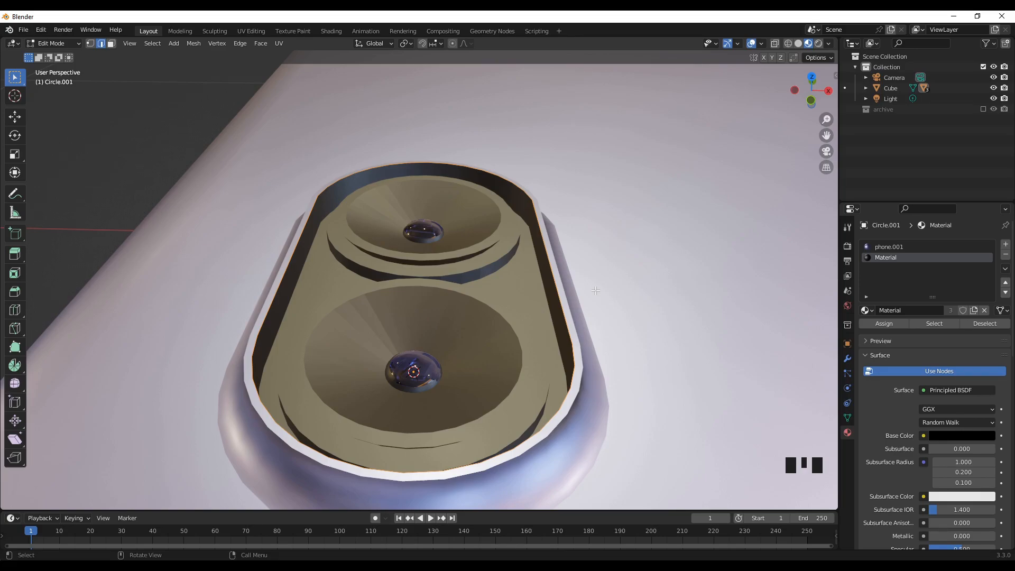
{"action": "key", "text": "f"}
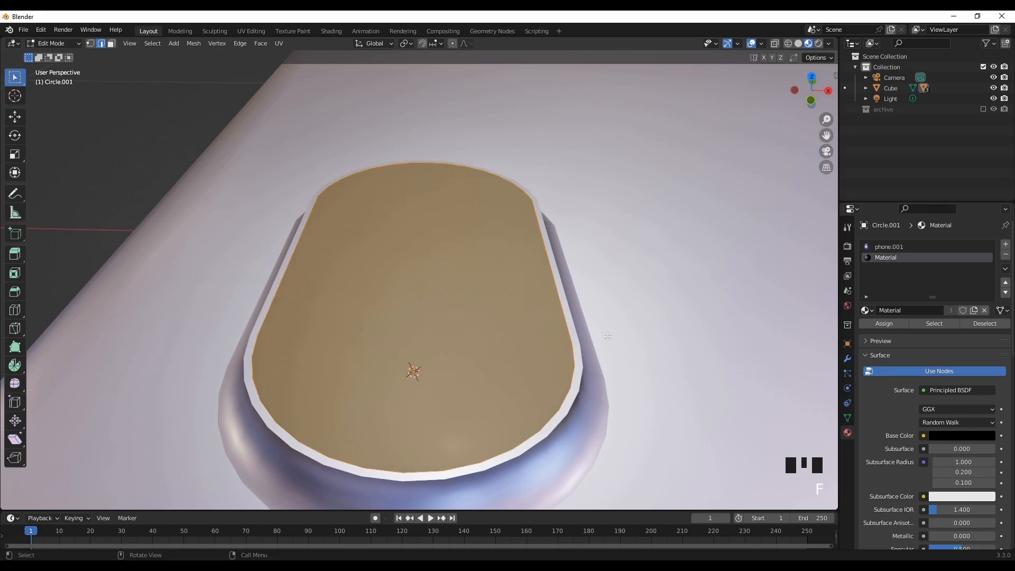
Inset the camera cover face by about 0.058 m and extrude the inner face about 0.01 m down into the housing
{"action": "key", "text": "i"}
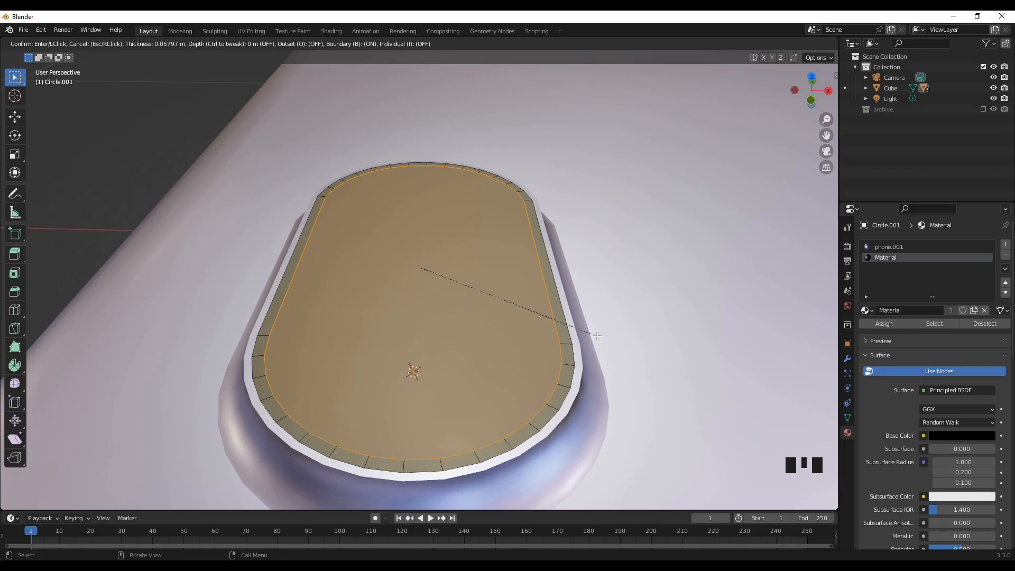
{"action": "left_click", "coordinate": [596, 336]}
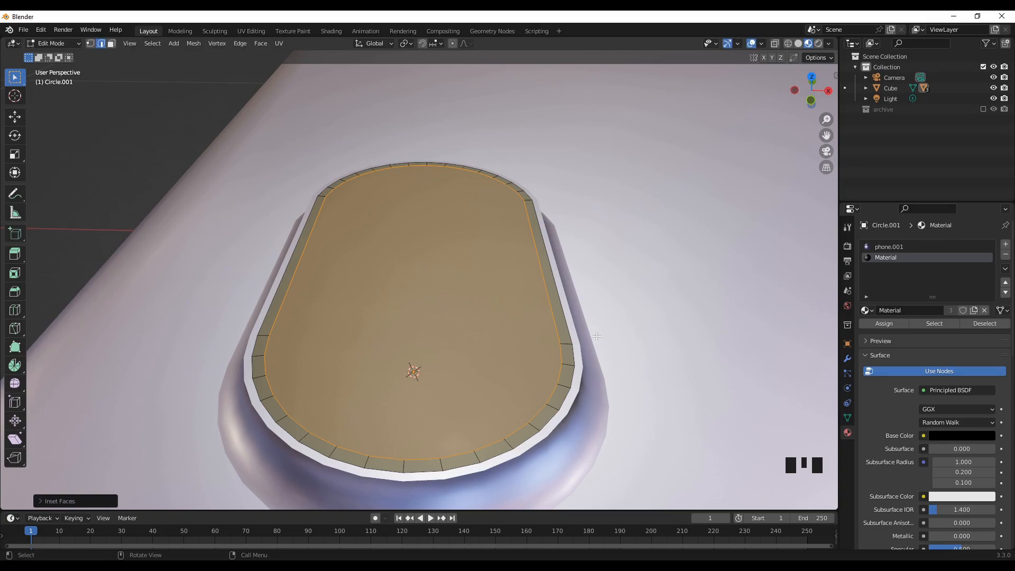
{"action": "key", "text": "e"}
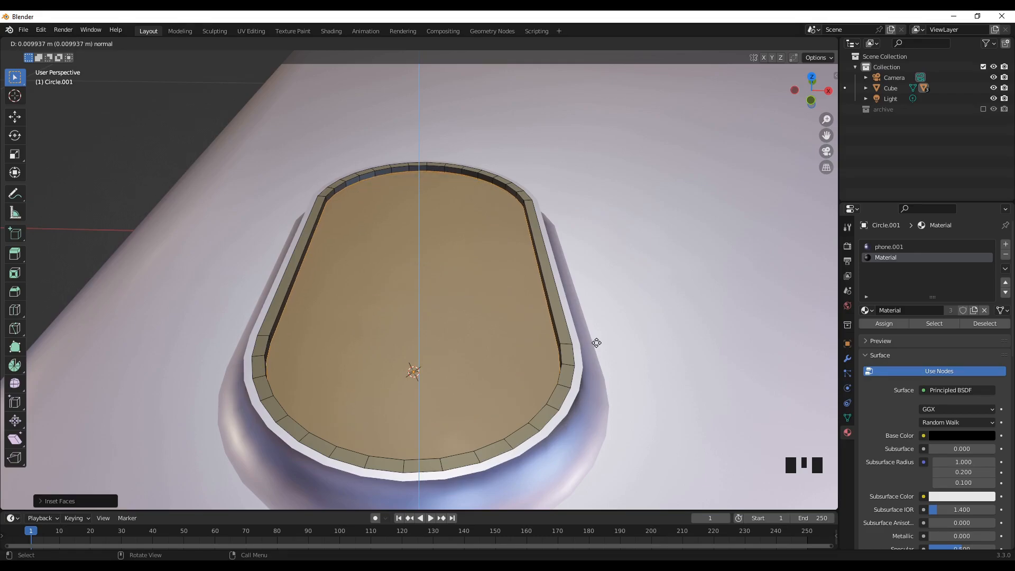
{"action": "left_click", "coordinate": [596, 342]}
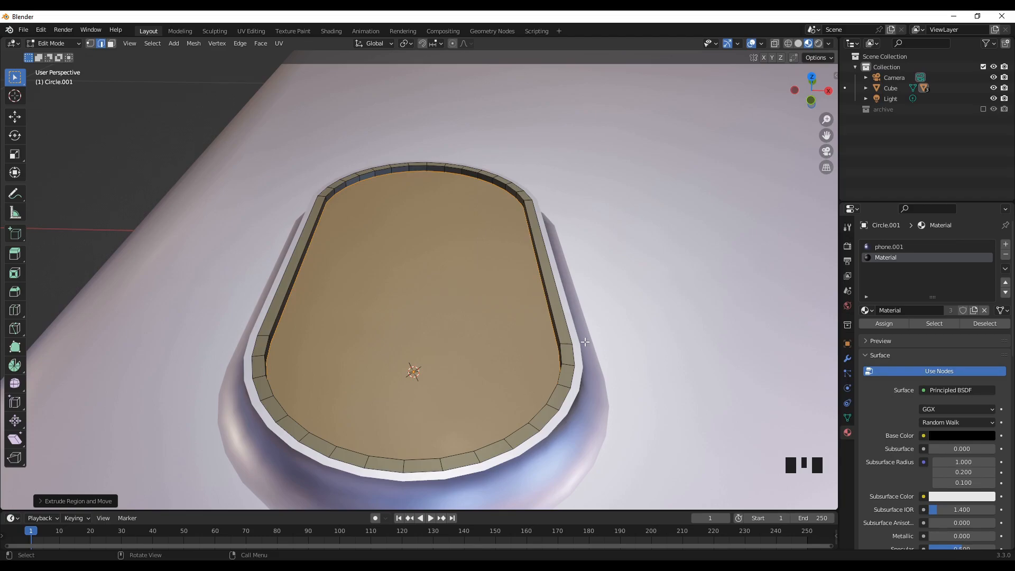
Add a new material to the camera cover object with roughness 0 and transmission 1
{"action": "mouse_move", "coordinate": [635, 340]}
{"action": "middle_mouse_down"}
{"action": "mouse_move", "coordinate": [641, 329]}
{"action": "mouse_move", "coordinate": [643, 352]}
{"action": "middle_mouse_up"}
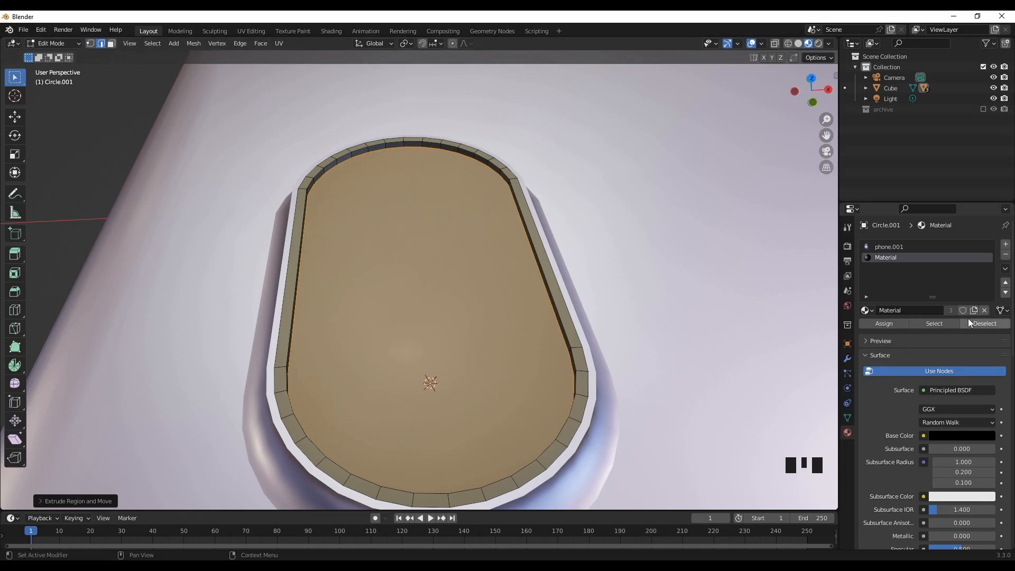
{"action": "left_click", "coordinate": [1005, 245]}
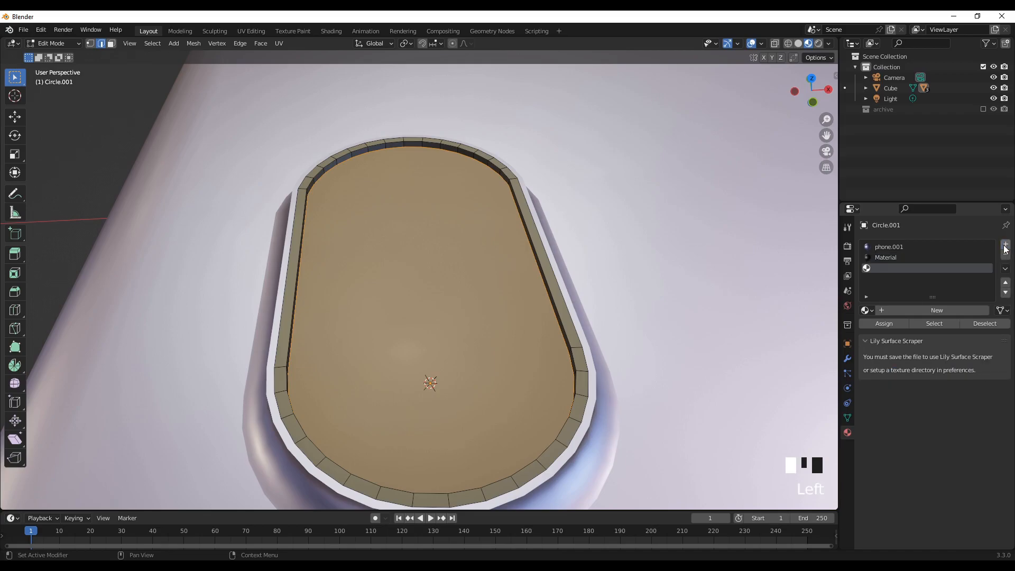
{"action": "left_click", "coordinate": [939, 311]}
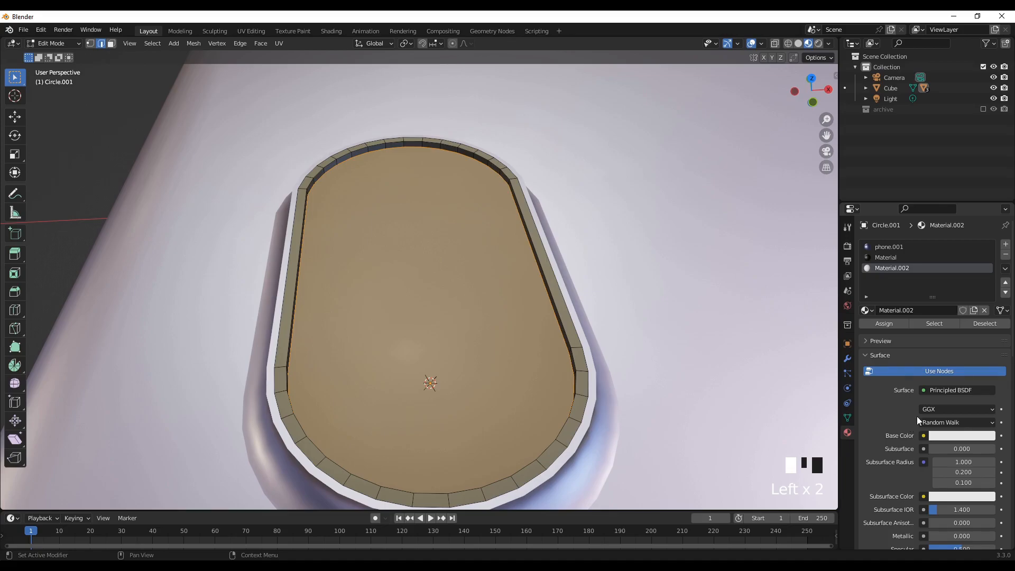
{"action": "scroll", "coordinate": [897, 427], "scroll_direction": "down", "scroll_amount": 2}
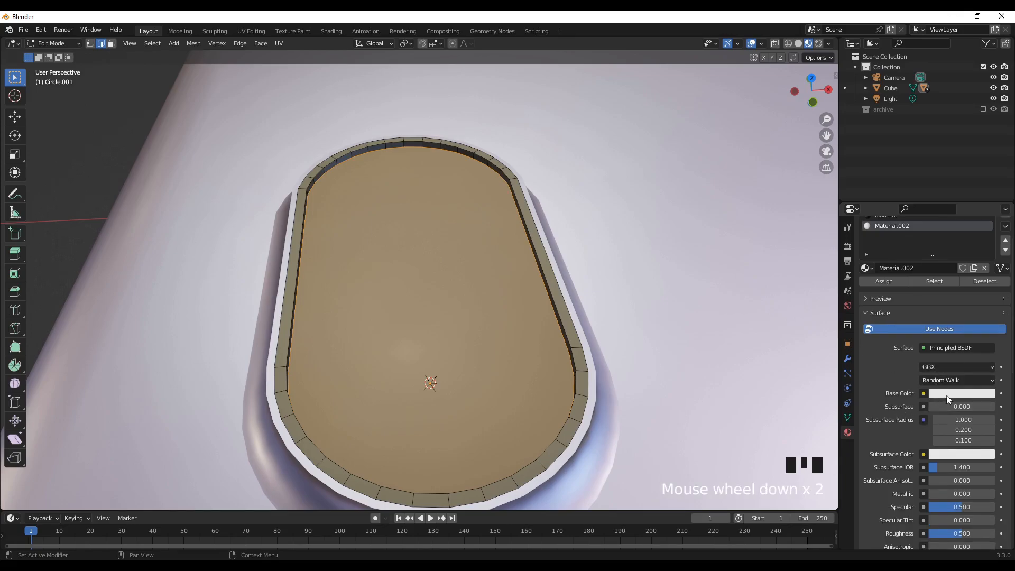
{"action": "scroll", "coordinate": [897, 454], "scroll_direction": "down", "scroll_amount": 3}
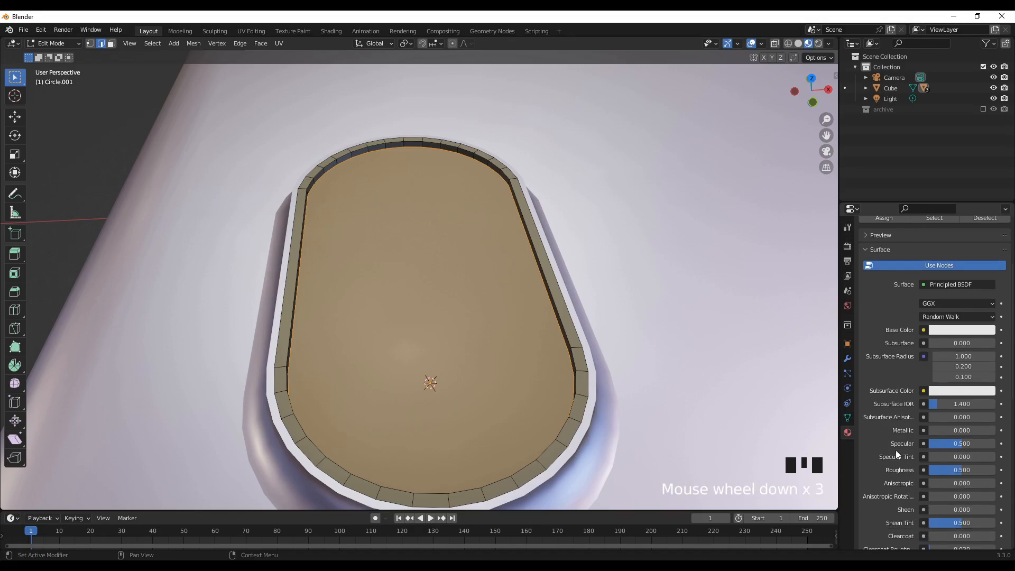
{"action": "scroll", "coordinate": [896, 453], "scroll_direction": "down", "scroll_amount": 3}
{"action": "left_click_drag", "start_coordinate": [951, 409], "coordinate": [917, 409]}
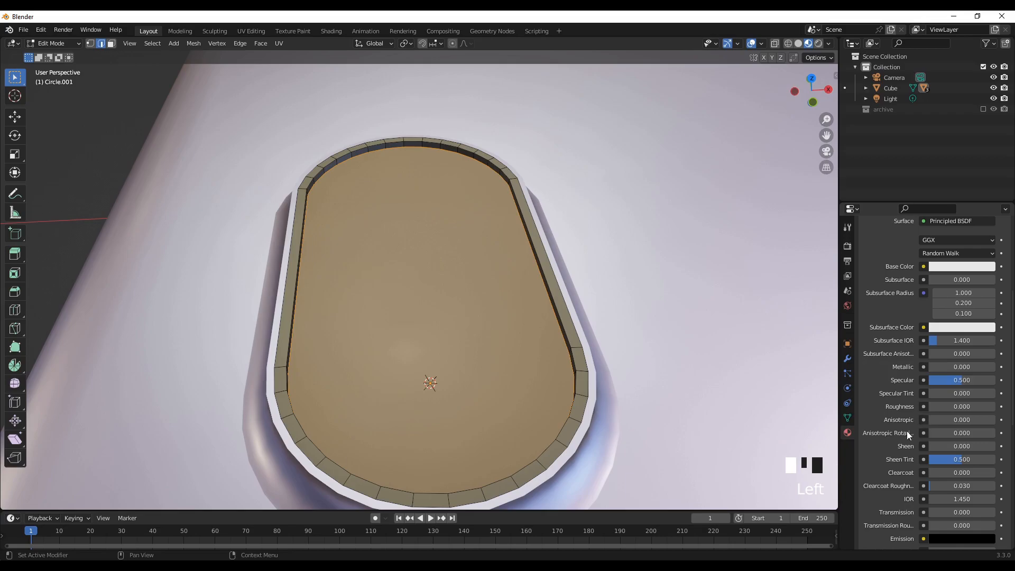
{"action": "scroll", "coordinate": [949, 458], "scroll_direction": "down", "scroll_amount": 4}
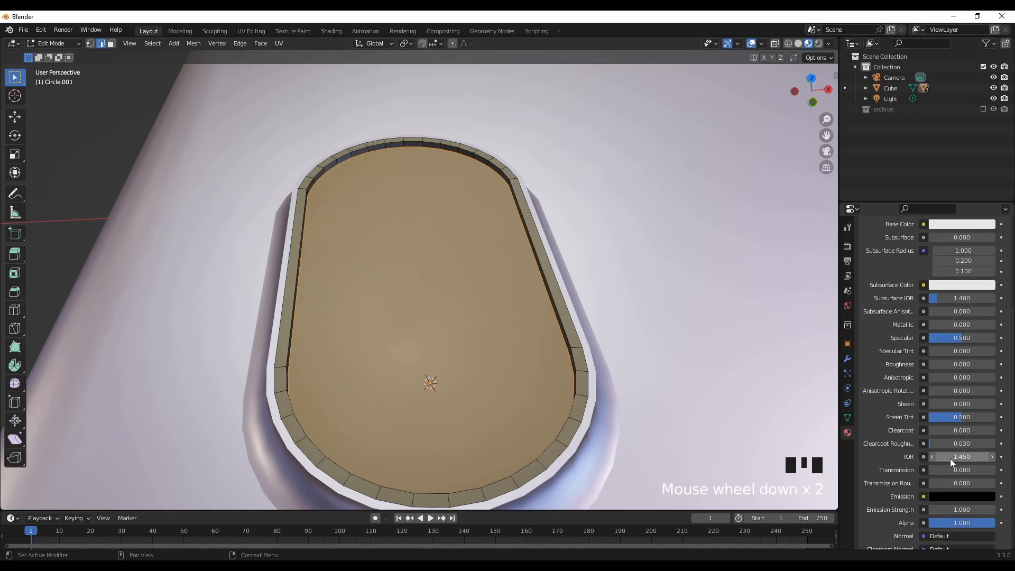
{"action": "left_click_drag", "start_coordinate": [933, 427], "coordinate": [1001, 427]}
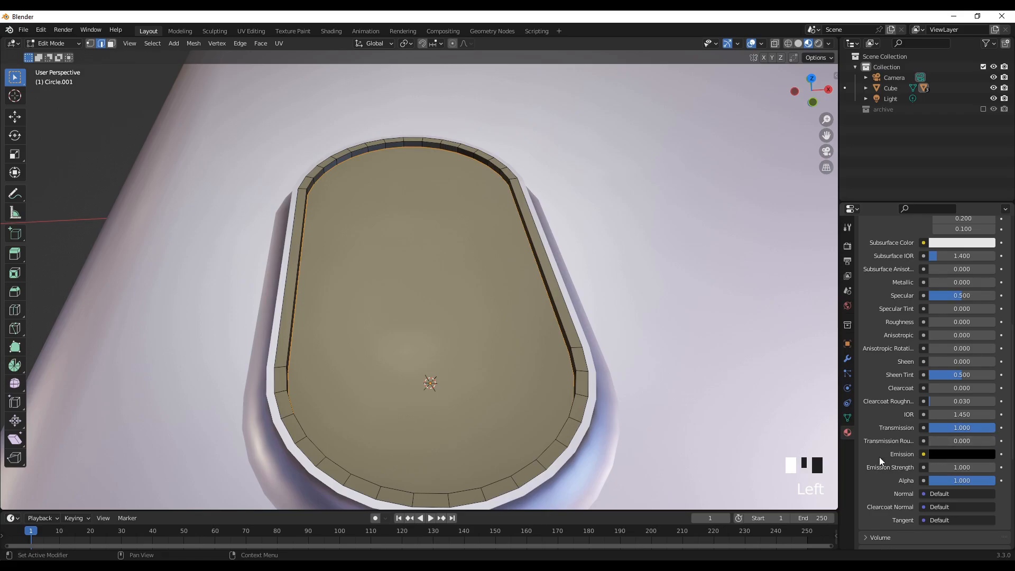
Set the new cover material's blend mode to Alpha Blend and its shadow mode to None
{"action": "scroll", "coordinate": [879, 456], "scroll_direction": "down", "scroll_amount": 12}
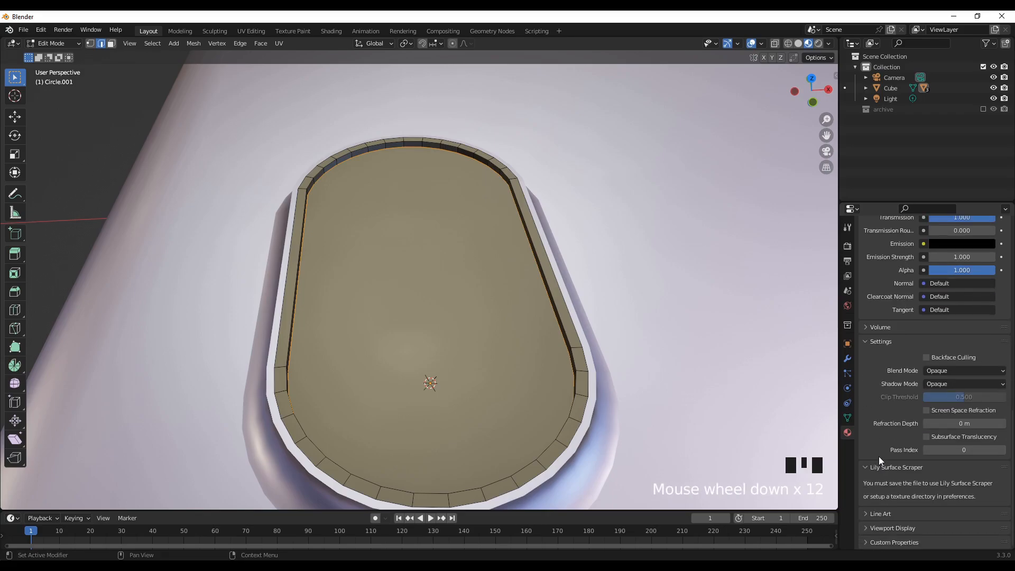
{"action": "left_click", "coordinate": [953, 369]}
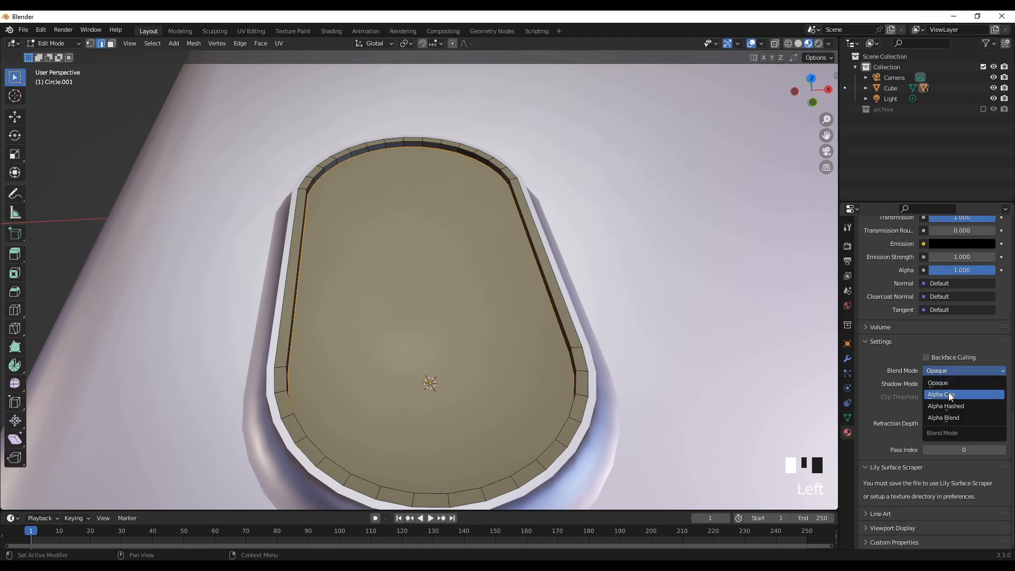
{"action": "left_click", "coordinate": [944, 420]}
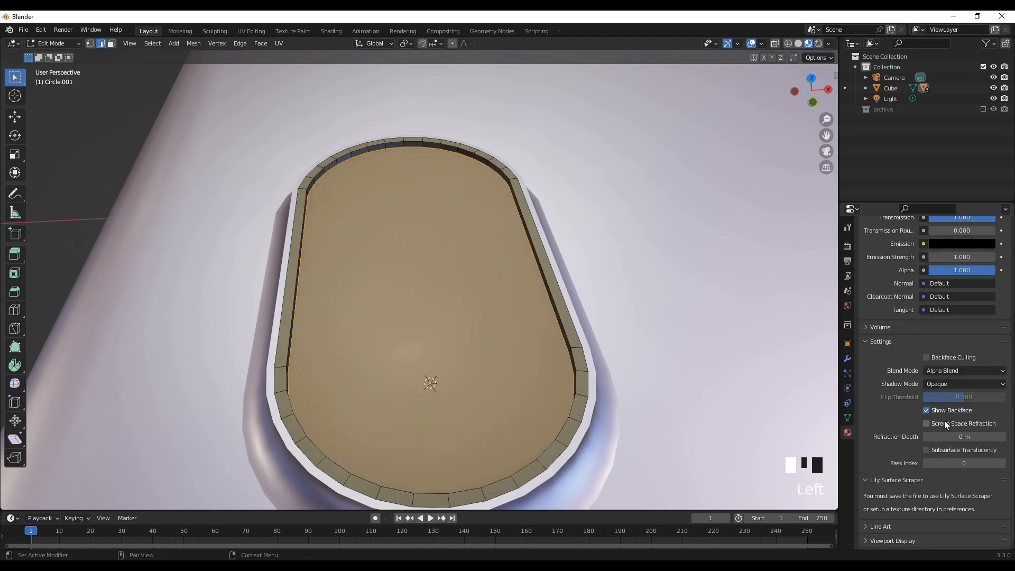
{"action": "left_click", "coordinate": [939, 383]}
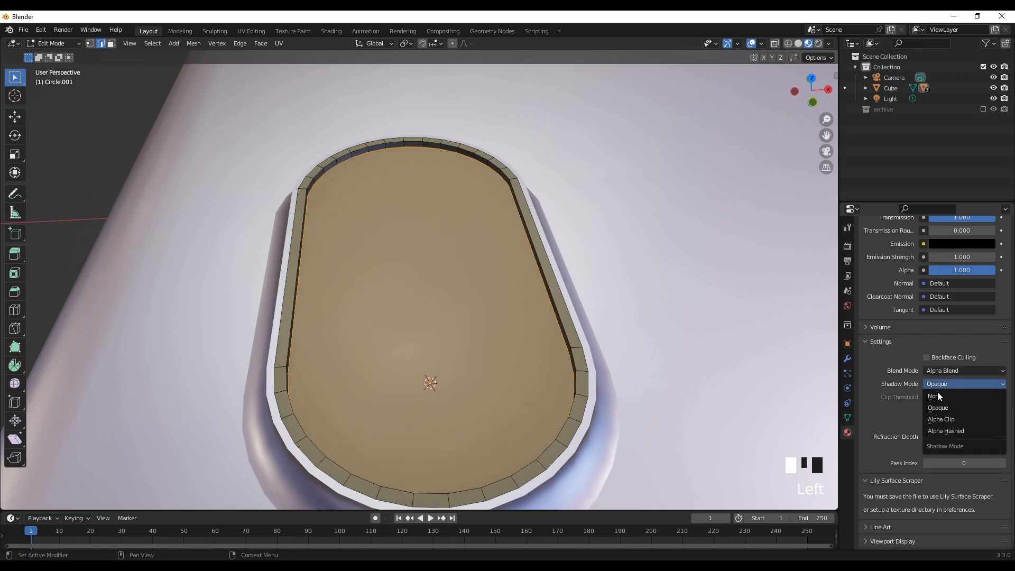
{"action": "left_click", "coordinate": [935, 396]}
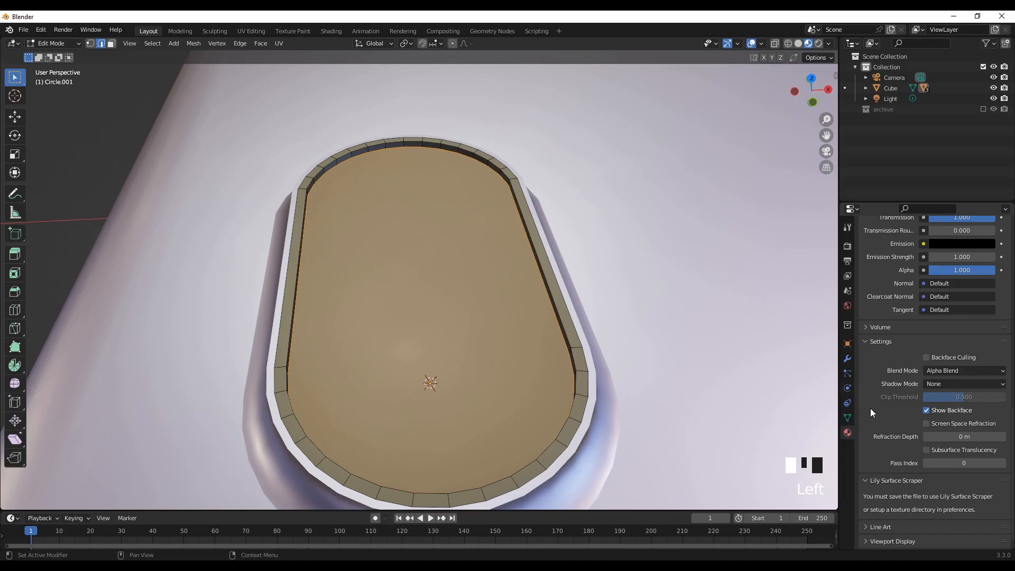
Assign the new material to the recessed cover face and lower the material's alpha to about 0.276
{"action": "scroll", "coordinate": [909, 312], "scroll_direction": "up", "scroll_amount": 12}
{"action": "scroll", "coordinate": [908, 311], "scroll_direction": "up", "scroll_amount": 14}
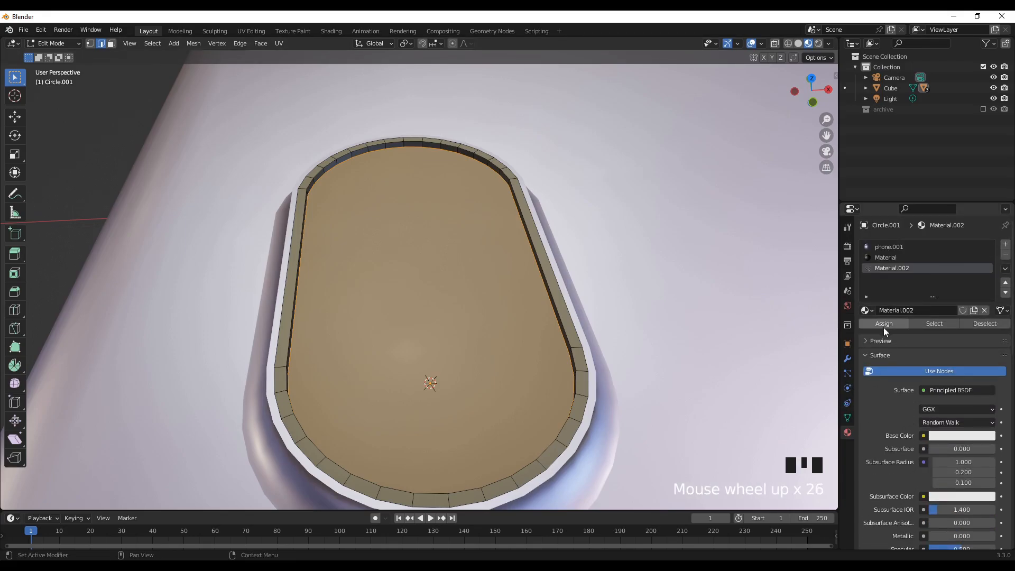
{"action": "left_click", "coordinate": [886, 324]}
{"action": "middle_click_drag", "start_coordinate": [610, 326], "coordinate": [833, 366]}
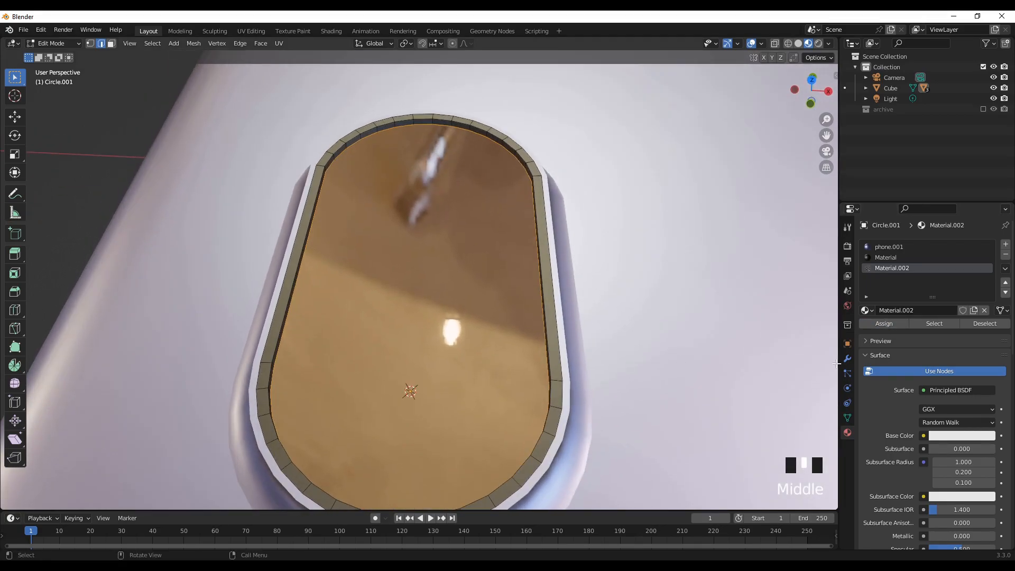
{"action": "scroll", "coordinate": [916, 423], "scroll_direction": "down", "scroll_amount": 14}
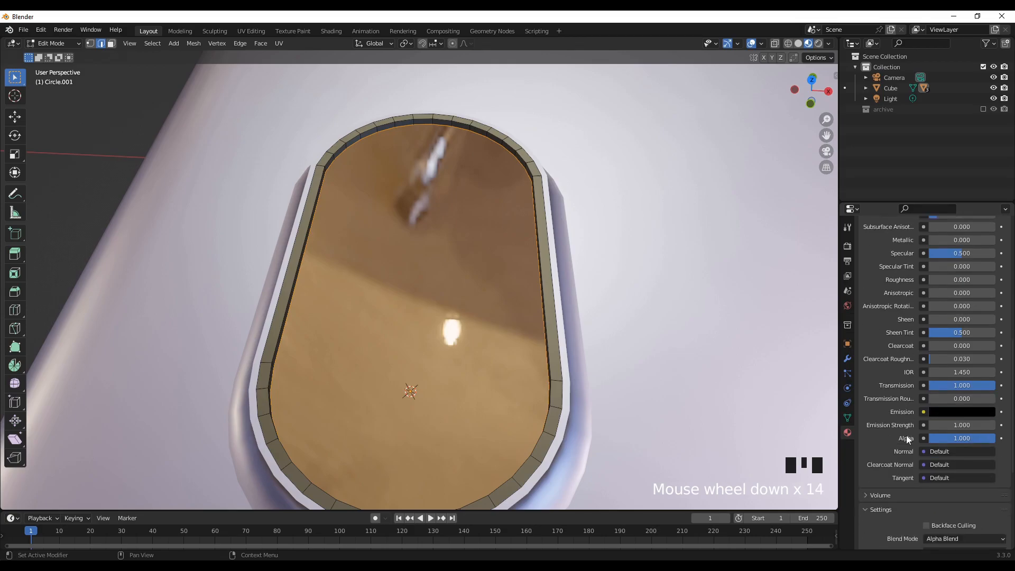
{"action": "scroll", "coordinate": [906, 439], "scroll_direction": "down", "scroll_amount": 1}
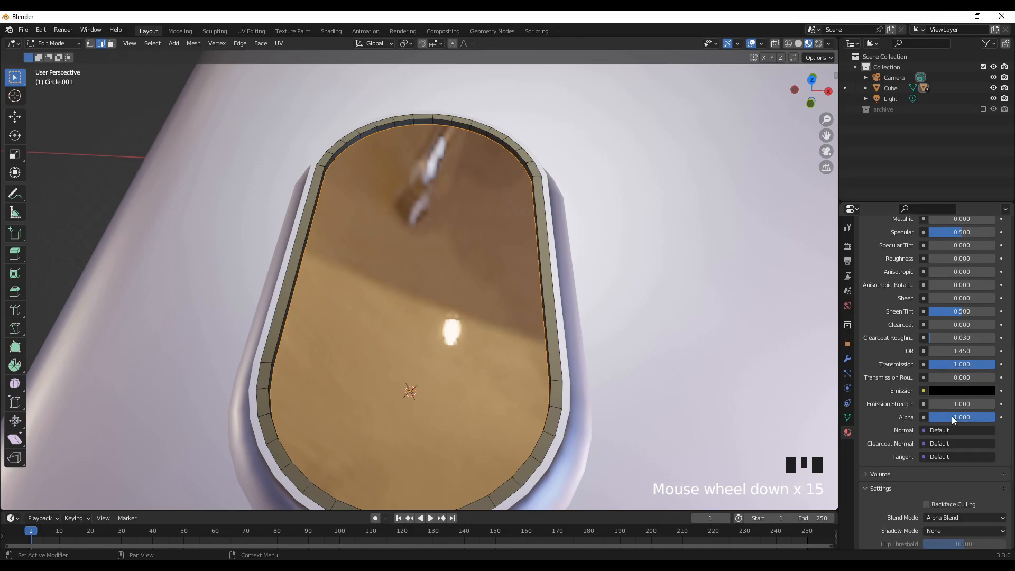
{"action": "left_click_drag", "start_coordinate": [990, 418], "coordinate": [971, 417]}
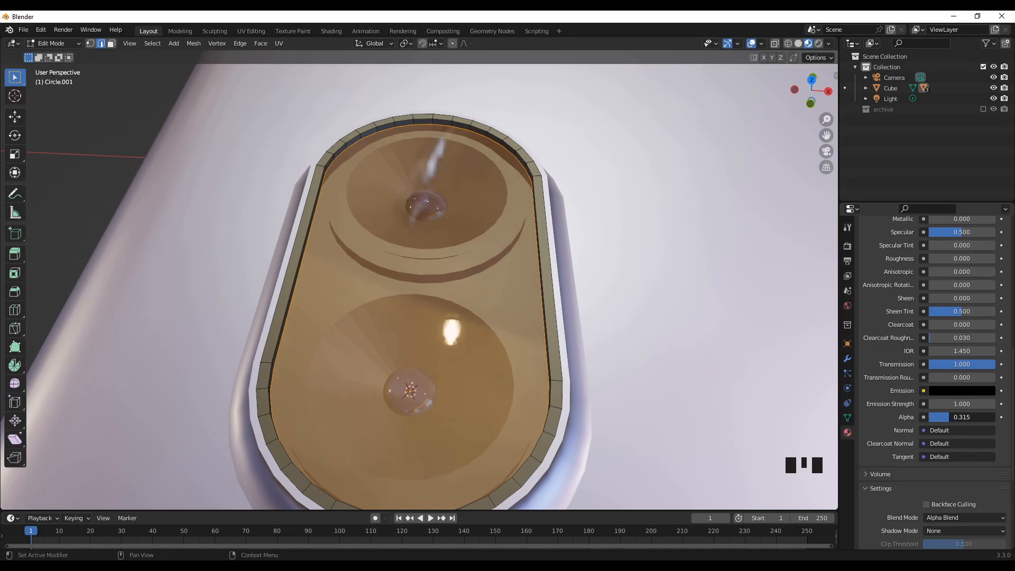
{"action": "left_click_drag", "start_coordinate": [951, 417], "coordinate": [911, 420]}
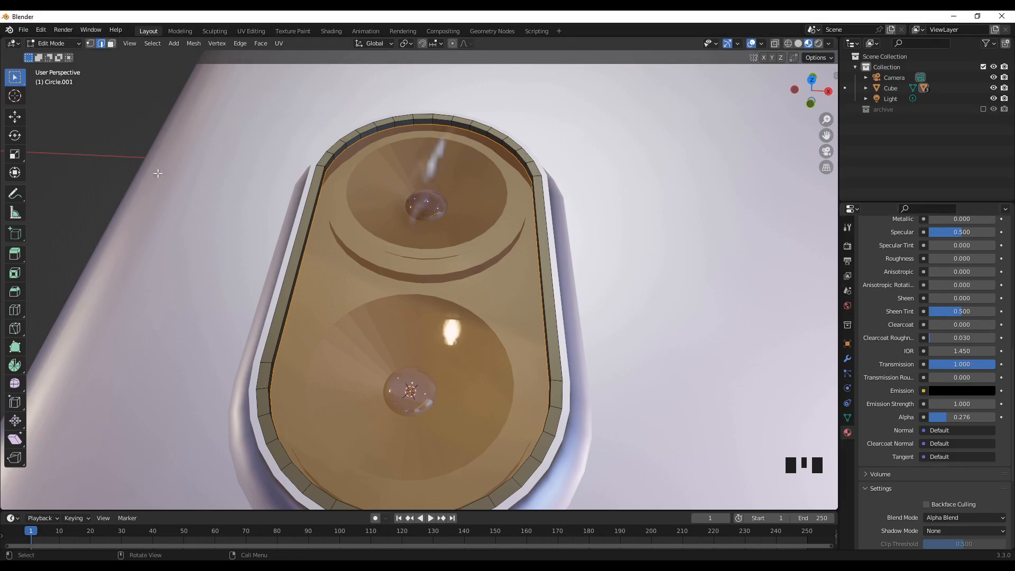
Rename the cover material as glass, deselect the cover's geometry and return to Object Mode
{"action": "scroll", "coordinate": [969, 340], "scroll_direction": "up", "scroll_amount": 16}
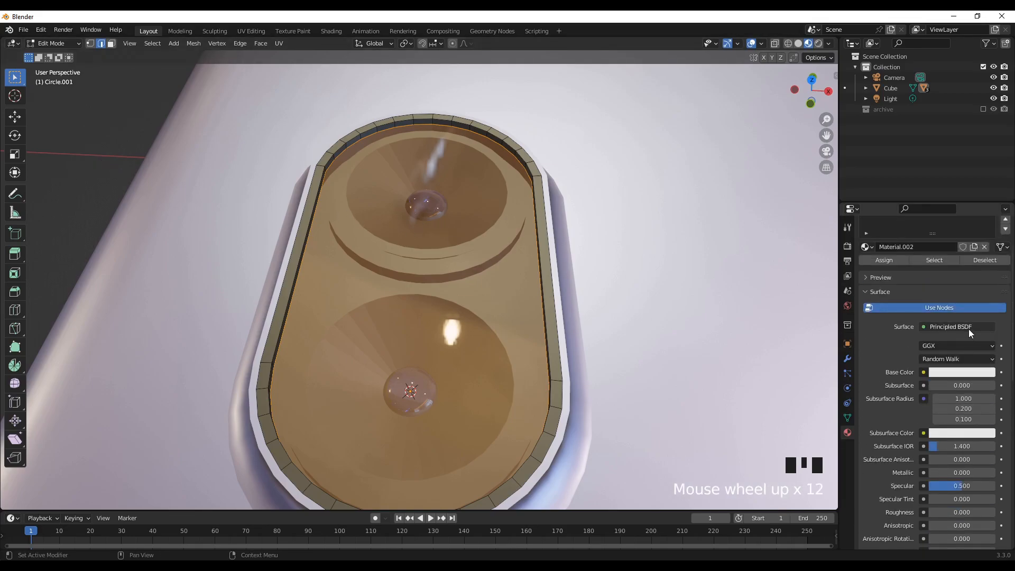
{"action": "left_click", "coordinate": [924, 310]}
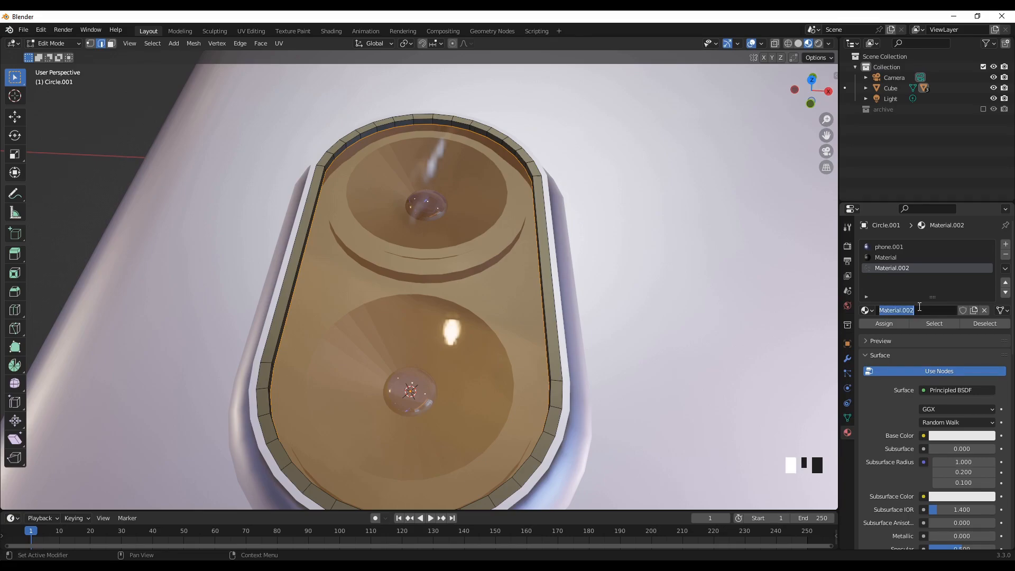
{"action": "type", "text": "glass"}
{"action": "key", "text": "Return"}
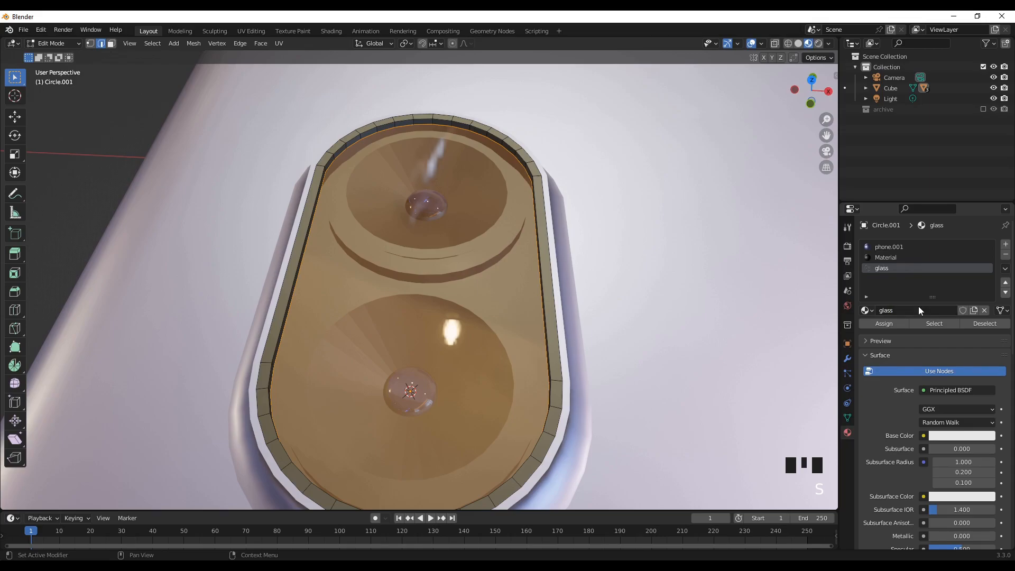
{"action": "left_click", "coordinate": [91, 184]}
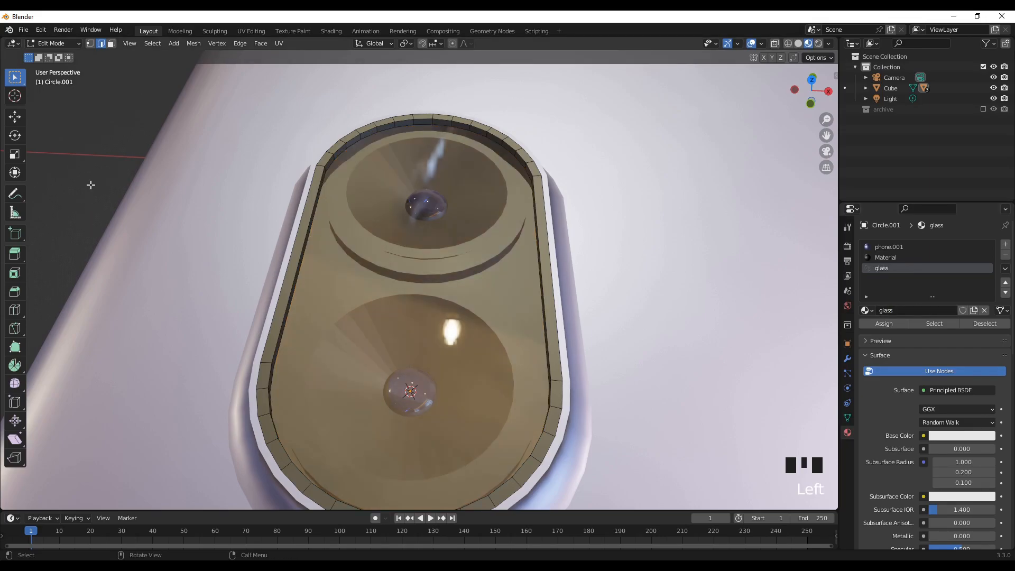
{"action": "key", "text": "Tab"}
Examine the transparency and reflections of the camera cover glass from several angles, both close up and from farther away
{"action": "middle_click_drag", "start_coordinate": [84, 248], "coordinate": [111, 249]}
{"action": "scroll", "coordinate": [362, 343], "scroll_direction": "down", "scroll_amount": 2}
{"action": "middle_click_drag", "start_coordinate": [537, 381], "coordinate": [432, 431]}
{"action": "scroll", "coordinate": [428, 423], "scroll_direction": "down", "scroll_amount": 8}
{"action": "left_click", "coordinate": [708, 353]}
{"action": "scroll", "coordinate": [475, 328], "scroll_direction": "up", "scroll_amount": 8}
{"action": "scroll", "coordinate": [461, 338], "scroll_direction": "down", "scroll_amount": 1}
{"action": "middle_click_drag", "start_coordinate": [461, 338], "coordinate": [236, 287]}
{"action": "scroll", "coordinate": [379, 348], "scroll_direction": "up", "scroll_amount": 3}
{"action": "middle_click_drag", "start_coordinate": [379, 348], "coordinate": [545, 377]}
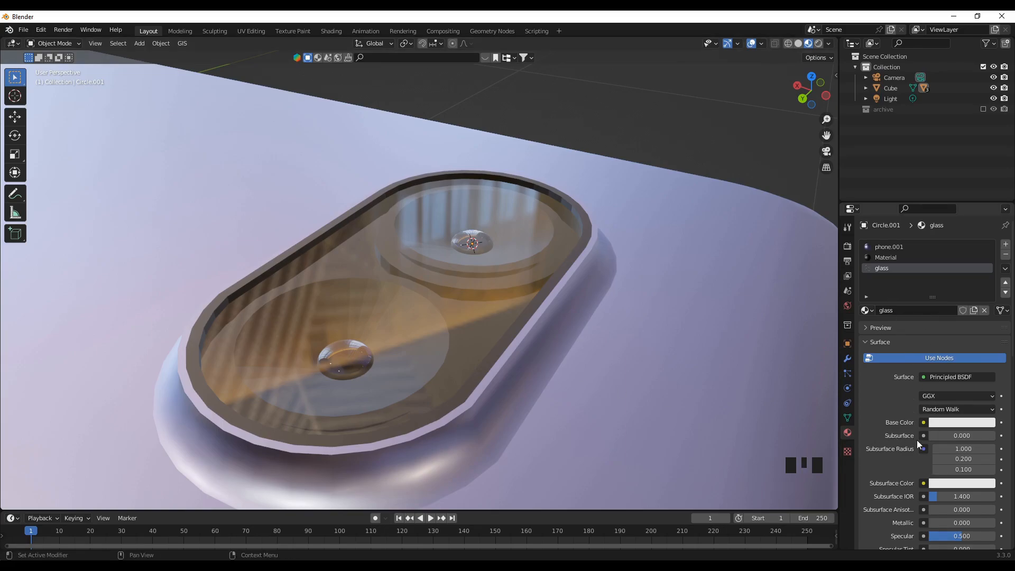
Raise the glass material's alpha to about 0.417 for the camera cover
{"action": "scroll", "coordinate": [916, 440], "scroll_direction": "down", "scroll_amount": 11}
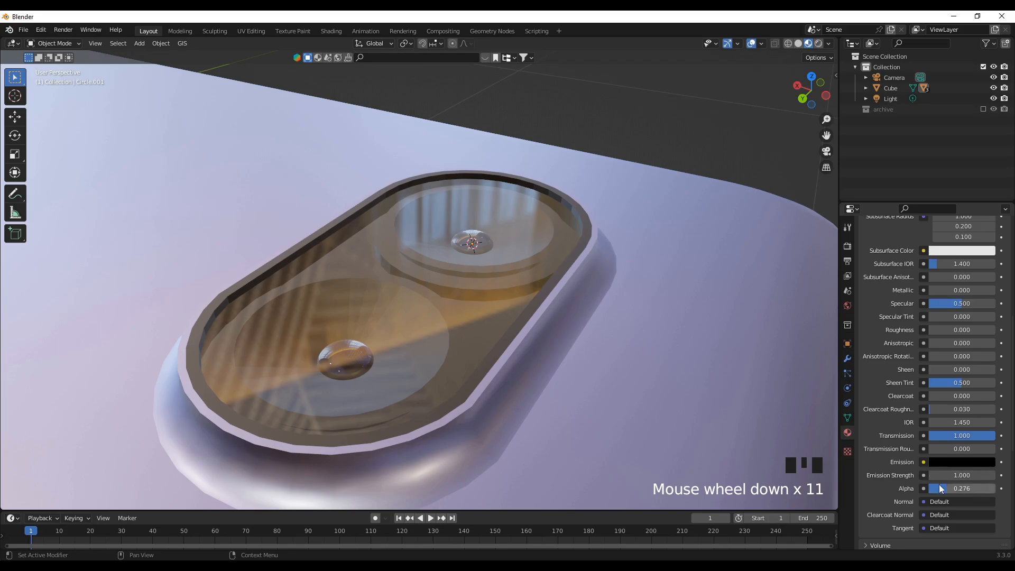
{"action": "left_click_drag", "start_coordinate": [943, 489], "coordinate": [951, 489]}
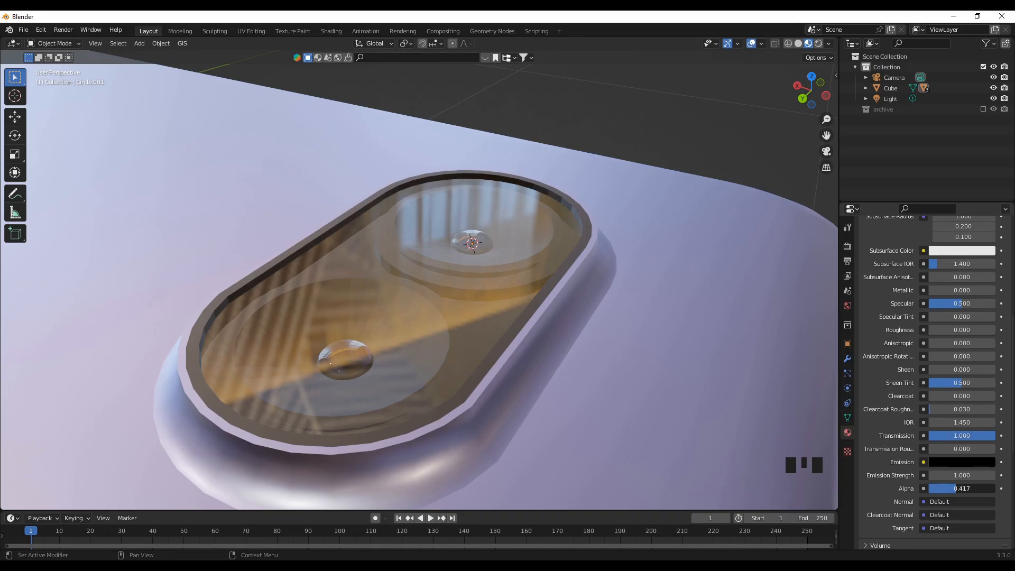
{"action": "middle_click_drag", "start_coordinate": [474, 339], "coordinate": [572, 461]}
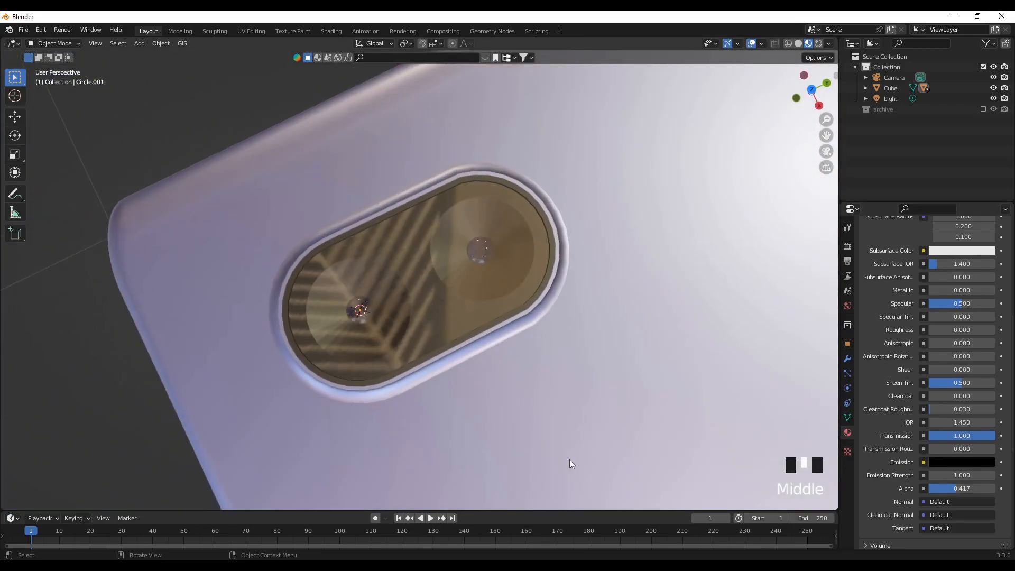
{"action": "scroll", "coordinate": [534, 436], "scroll_direction": "down", "scroll_amount": 11}
{"action": "middle_click_drag", "start_coordinate": [446, 461], "coordinate": [591, 433]}
{"action": "scroll", "coordinate": [381, 397], "scroll_direction": "up", "scroll_amount": 8}
{"action": "scroll", "coordinate": [374, 404], "scroll_direction": "up", "scroll_amount": 5}
{"action": "scroll", "coordinate": [530, 437], "scroll_direction": "down", "scroll_amount": 4}
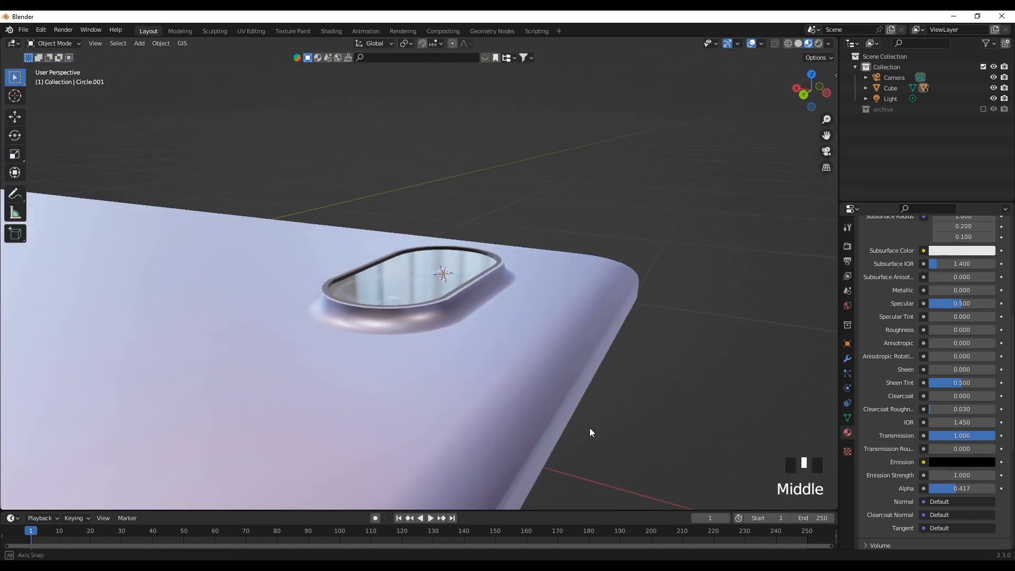
Turn to the phone's screen side, select the phone body and enter Edit Mode
{"action": "scroll", "coordinate": [511, 438], "scroll_direction": "down", "scroll_amount": 3}
{"action": "middle_click_drag", "start_coordinate": [364, 408], "coordinate": [655, 385]}
{"action": "scroll", "coordinate": [507, 420], "scroll_direction": "down", "scroll_amount": 7}
{"action": "scroll", "coordinate": [380, 418], "scroll_direction": "up", "scroll_amount": 6}
{"action": "scroll", "coordinate": [547, 436], "scroll_direction": "down", "scroll_amount": 4}
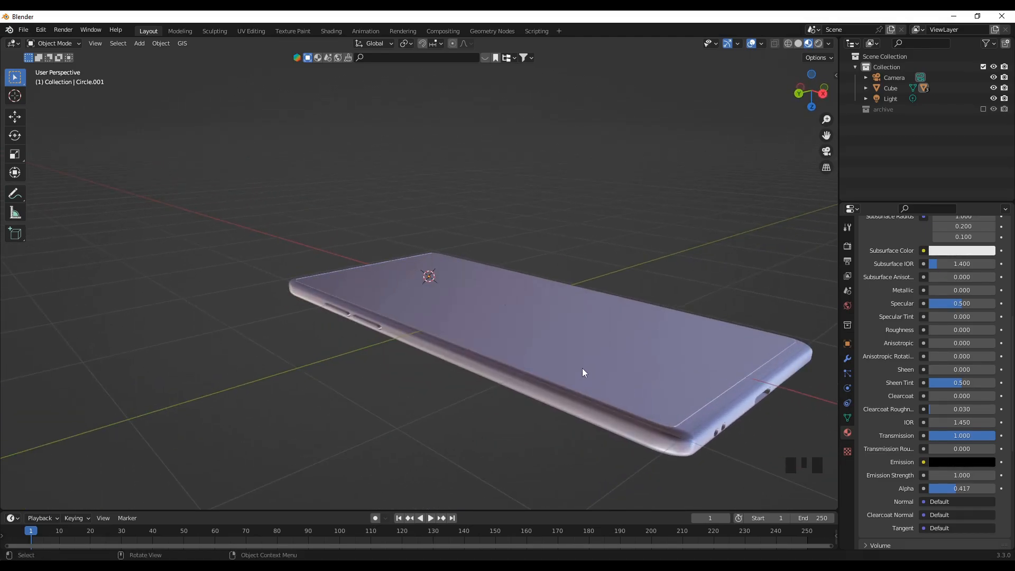
{"action": "middle_click_drag", "start_coordinate": [519, 339], "coordinate": [366, 338], "text": "shift"}
{"action": "left_click", "coordinate": [427, 336]}
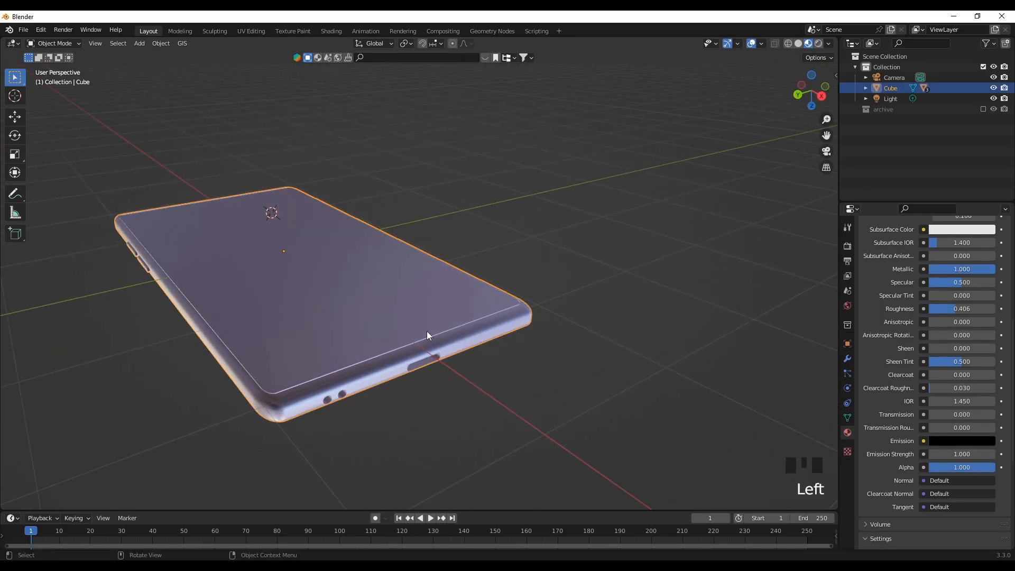
{"action": "key", "text": "Tab"}
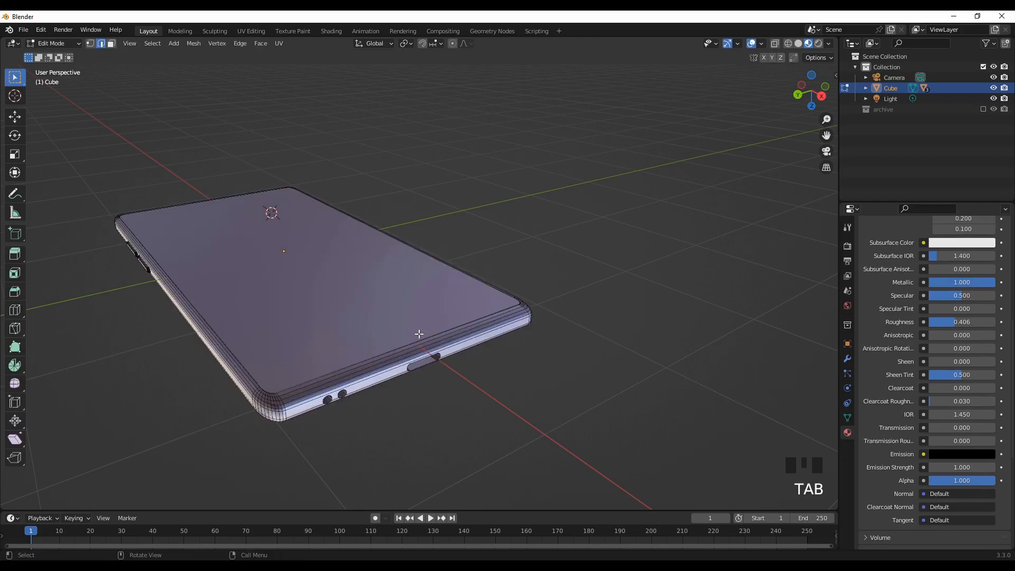
Switch to face selection and select the large screen face together with the thin face loop bordering it
{"action": "scroll", "coordinate": [441, 391], "scroll_direction": "up", "scroll_amount": 2}
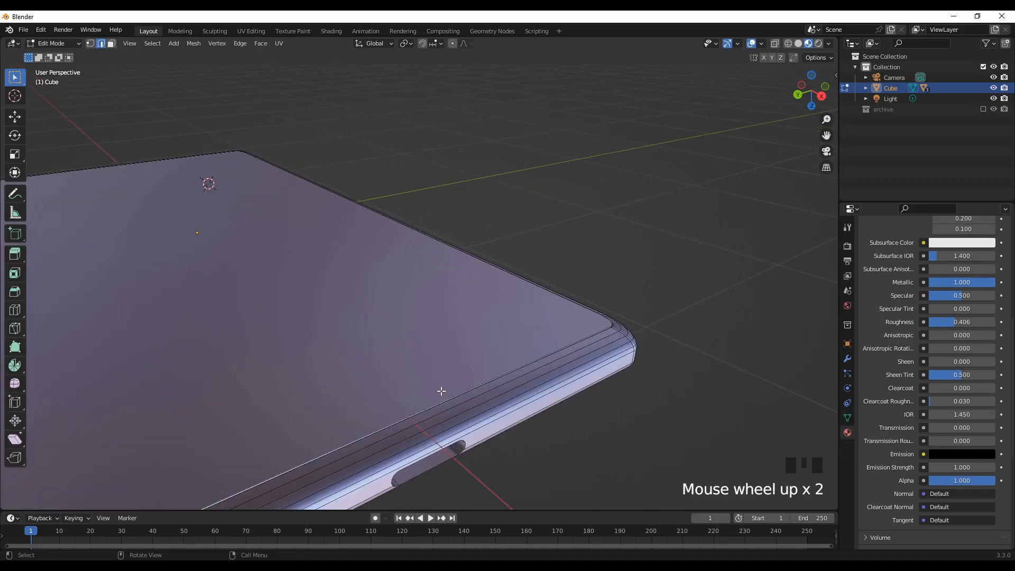
{"action": "middle_click_drag", "start_coordinate": [463, 437], "coordinate": [546, 382], "text": "shift"}
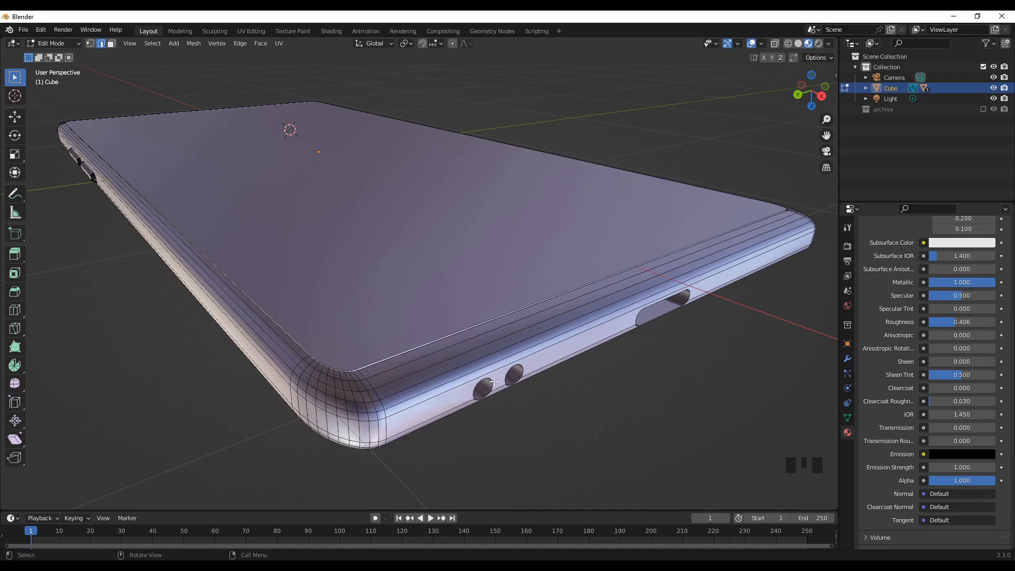
{"action": "scroll", "coordinate": [481, 365], "scroll_direction": "up", "scroll_amount": 2}
{"action": "scroll", "coordinate": [473, 367], "scroll_direction": "down", "scroll_amount": 2}
{"action": "left_click", "coordinate": [422, 324]}
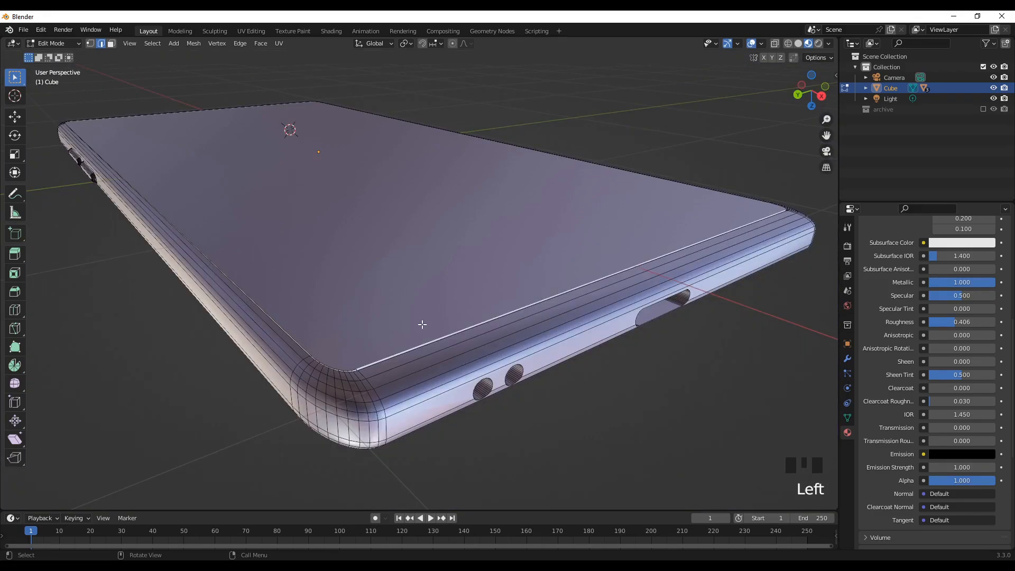
{"action": "left_click", "coordinate": [111, 43]}
{"action": "left_click", "coordinate": [381, 274]}
{"action": "scroll", "coordinate": [362, 394], "scroll_direction": "up", "scroll_amount": 1}
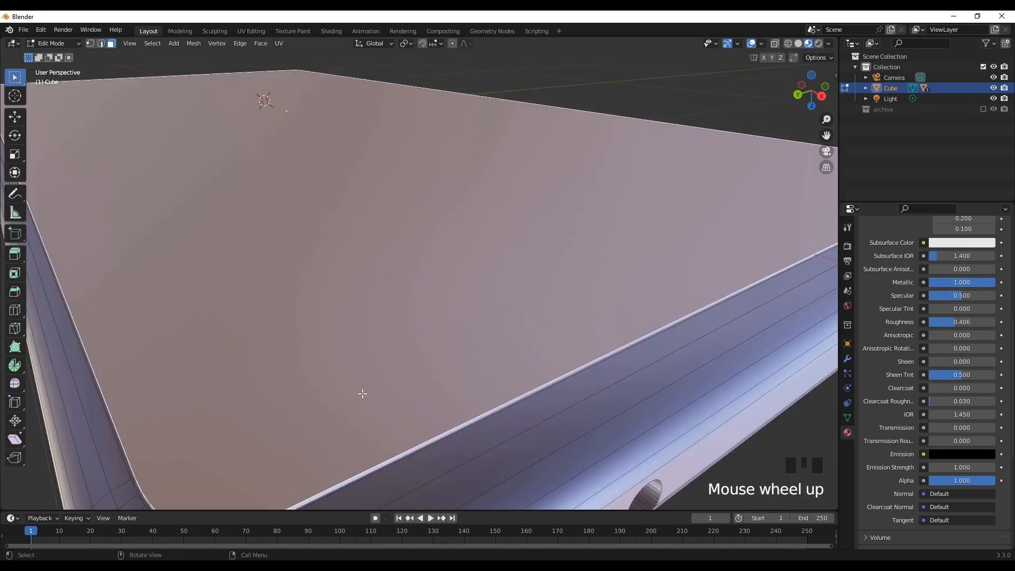
{"action": "middle_click_drag", "start_coordinate": [385, 421], "coordinate": [388, 344], "text": "shift"}
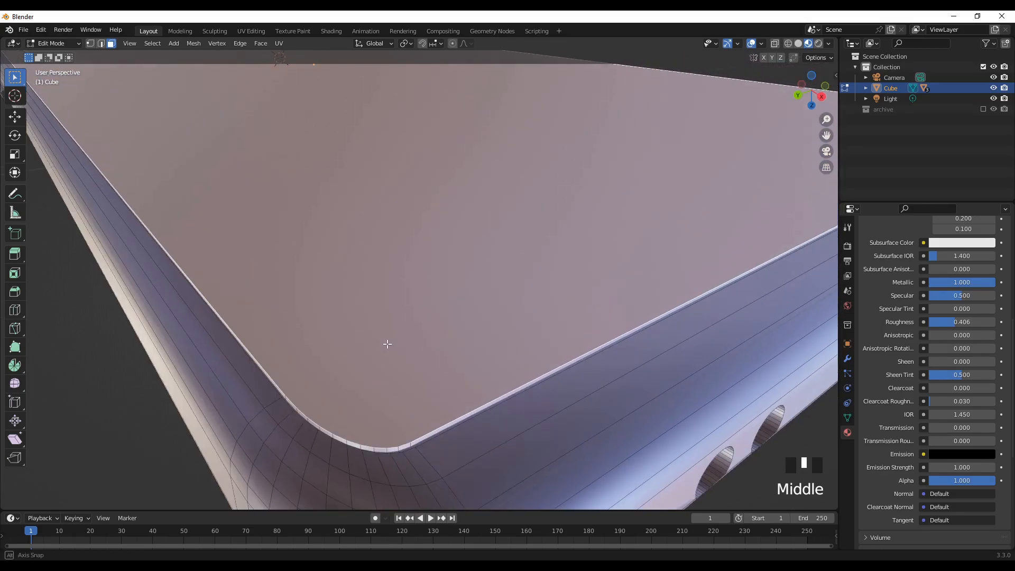
{"action": "left_click", "coordinate": [410, 445], "text": "alt+shift"}
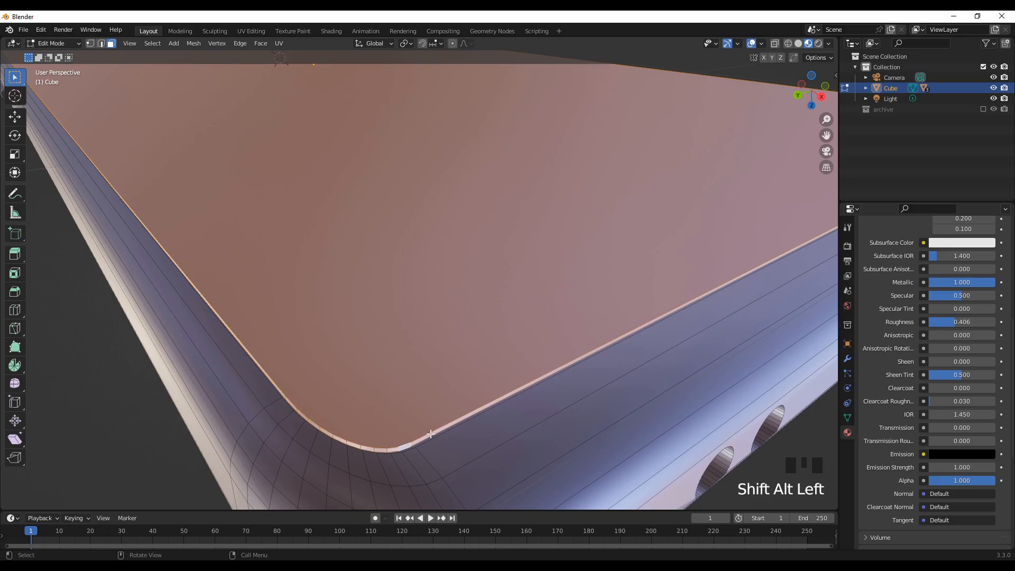
Add a second material slot to the phone body, choose the existing glass material for it and assign it to the selected screen faces
{"action": "scroll", "coordinate": [412, 402], "scroll_direction": "down", "scroll_amount": 3}
{"action": "middle_click_drag", "start_coordinate": [391, 351], "coordinate": [360, 368]}
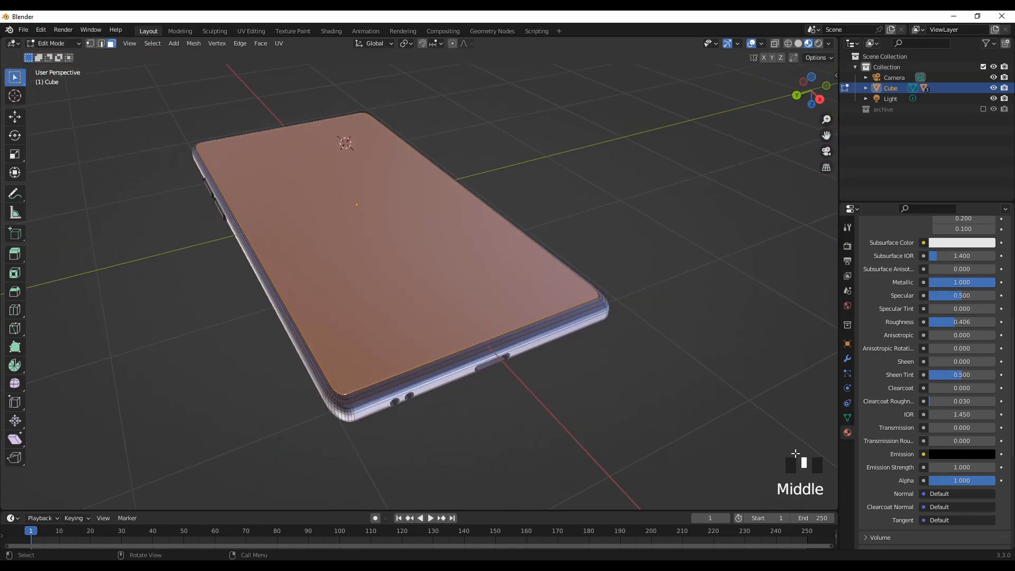
{"action": "scroll", "coordinate": [900, 400], "scroll_direction": "up", "scroll_amount": 15}
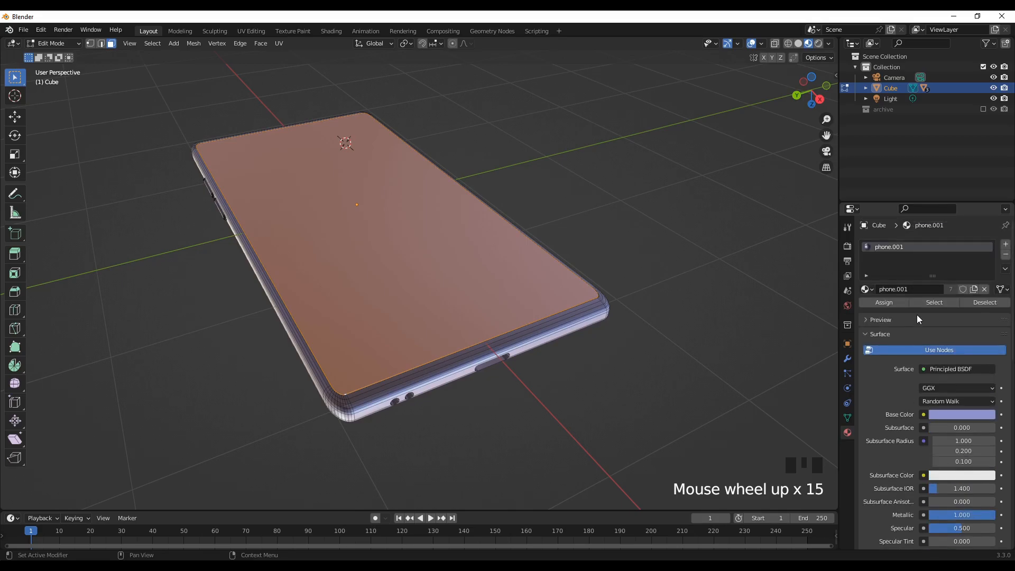
{"action": "left_click", "coordinate": [869, 290]}
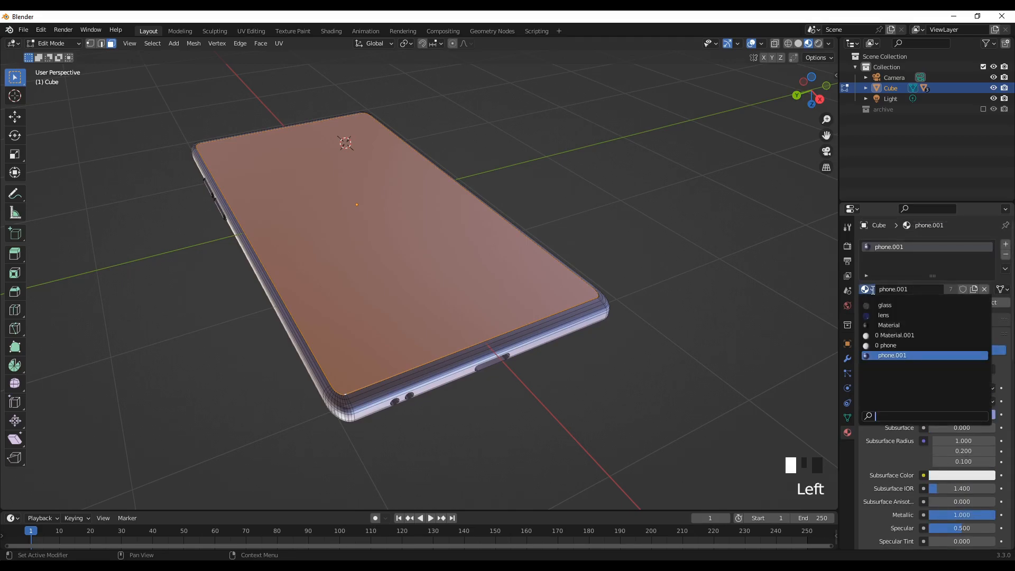
{"action": "left_click", "coordinate": [1005, 244]}
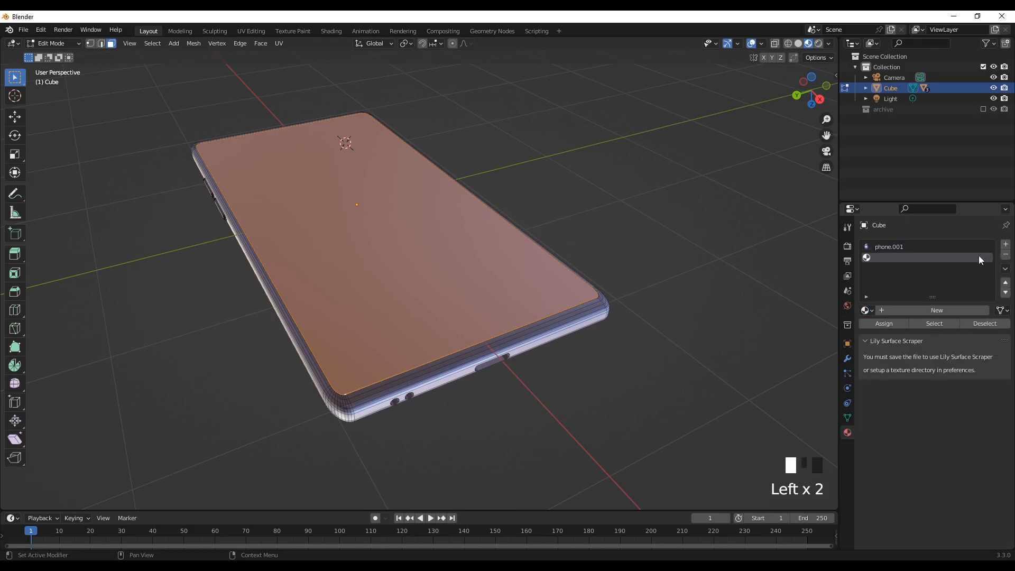
{"action": "left_click", "coordinate": [933, 313]}
{"action": "left_click", "coordinate": [868, 312]}
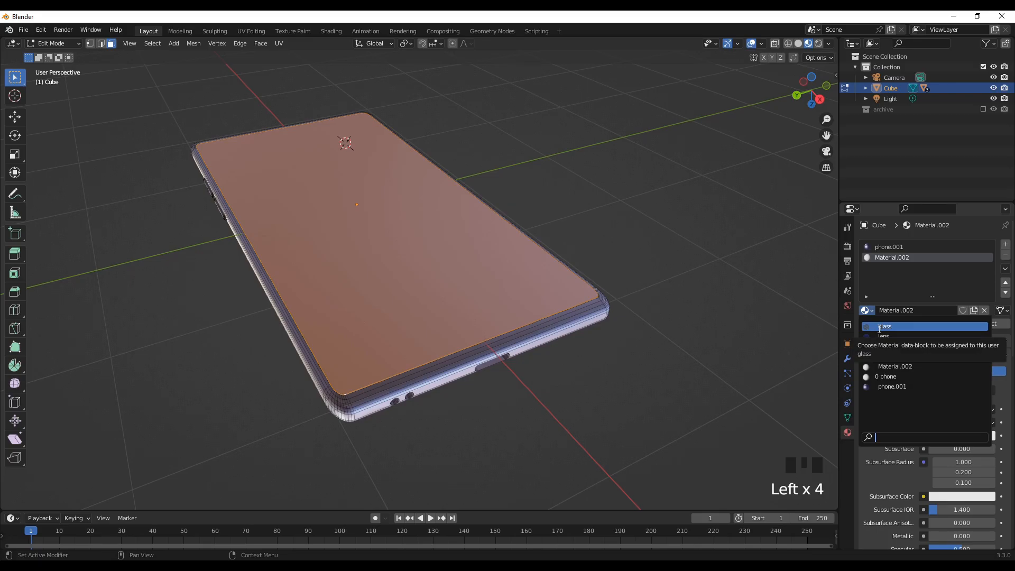
{"action": "left_click", "coordinate": [879, 326]}
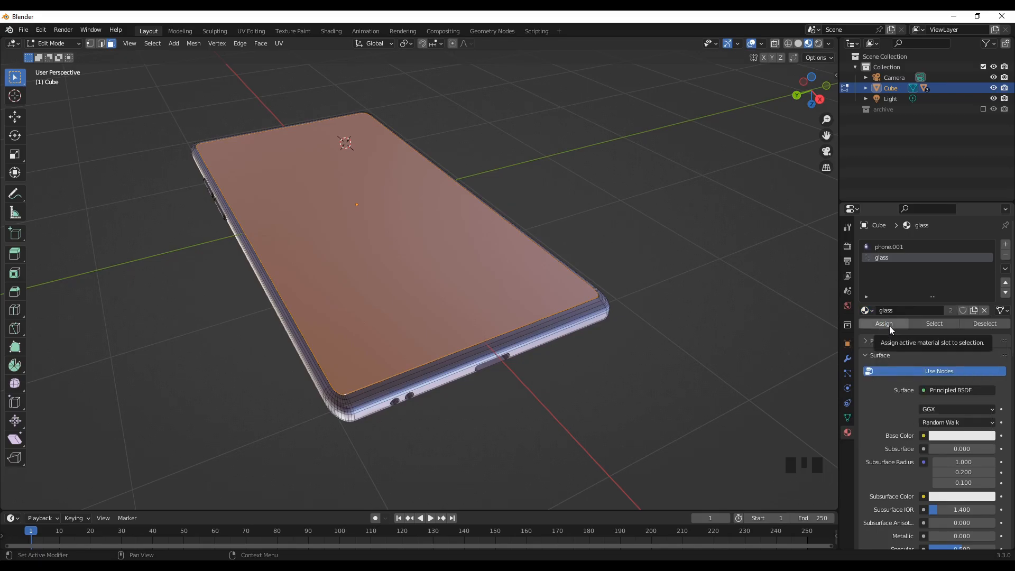
{"action": "left_click", "coordinate": [889, 325]}
Deselect the screen faces, return to Object Mode and deselect the phone body
{"action": "left_click", "coordinate": [682, 370]}
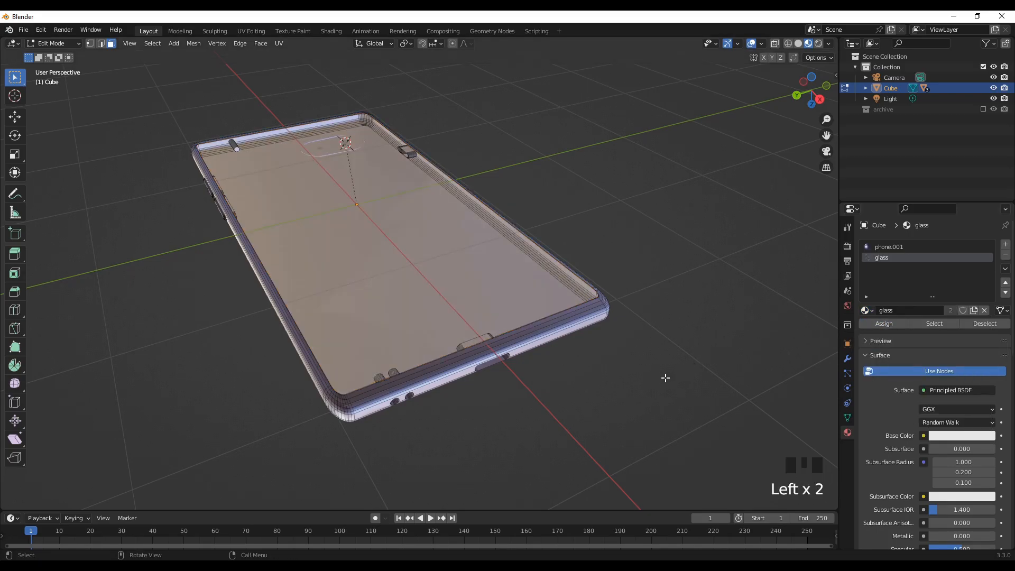
{"action": "key", "text": "Tab"}
{"action": "left_click", "coordinate": [613, 392]}
Examine the glass screen's transparency and the phone's interior from several angles
{"action": "middle_click_drag", "start_coordinate": [598, 393], "coordinate": [528, 405]}
{"action": "scroll", "coordinate": [568, 395], "scroll_direction": "up", "scroll_amount": 2}
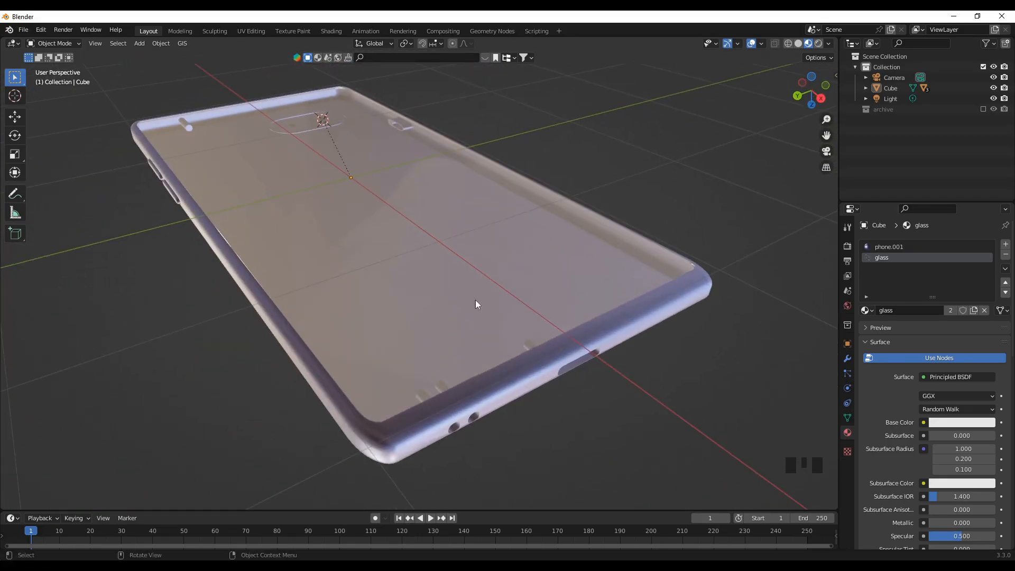
{"action": "middle_click_drag", "start_coordinate": [517, 350], "coordinate": [543, 423]}
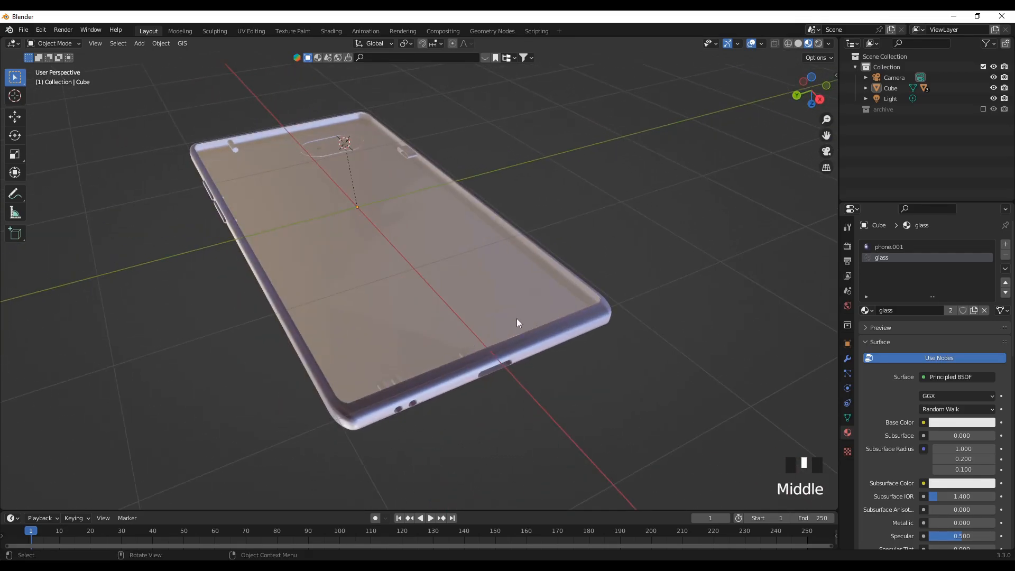
{"action": "scroll", "coordinate": [481, 299], "scroll_direction": "up", "scroll_amount": 2}
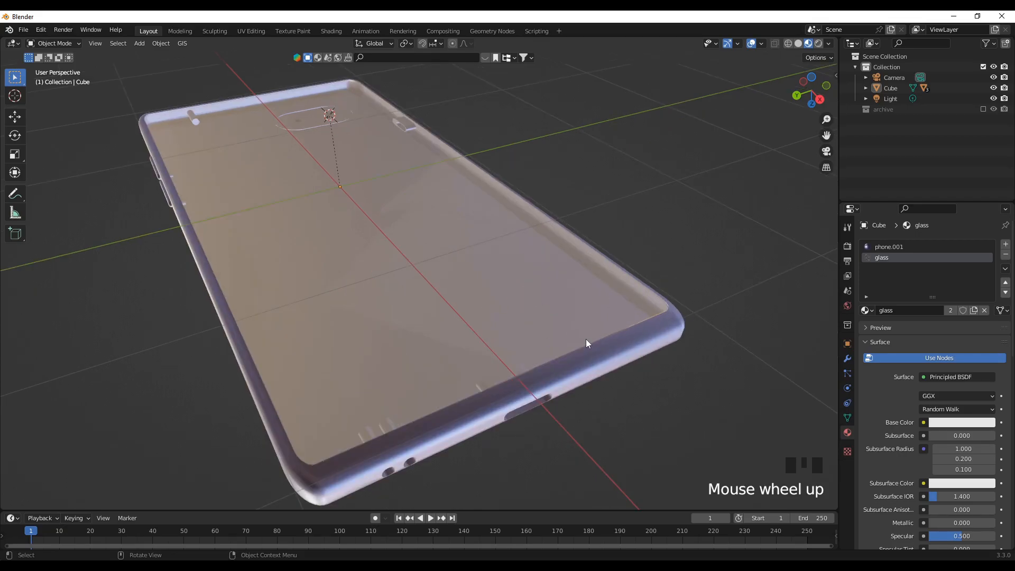
{"action": "scroll", "coordinate": [414, 333], "scroll_direction": "up", "scroll_amount": 2}
{"action": "scroll", "coordinate": [414, 333], "scroll_direction": "down", "scroll_amount": 2}
{"action": "middle_click_drag", "start_coordinate": [453, 330], "coordinate": [474, 326]}
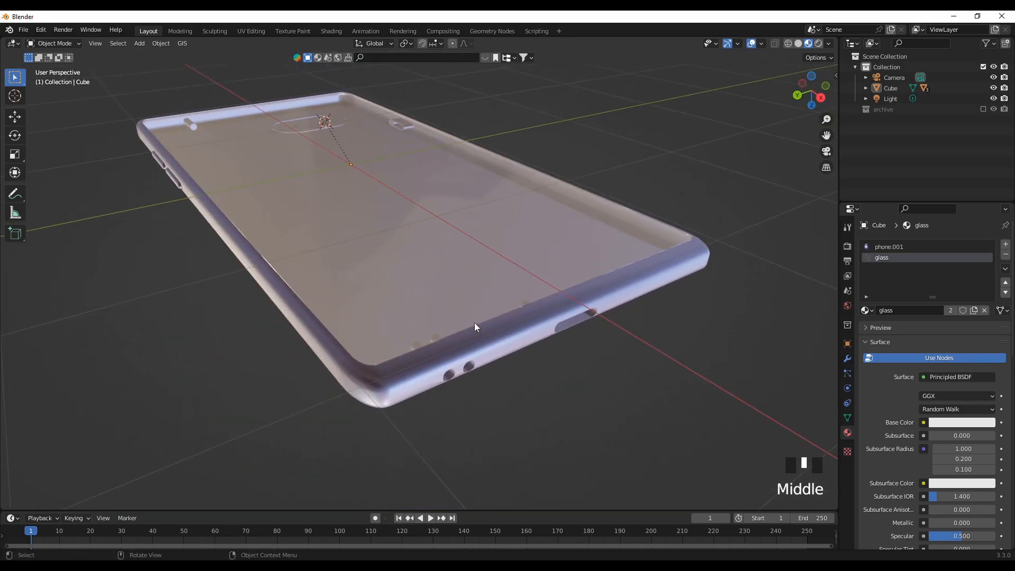
Enter Edit Mode on the phone body and switch to vertex selection
{"action": "left_click", "coordinate": [444, 309]}
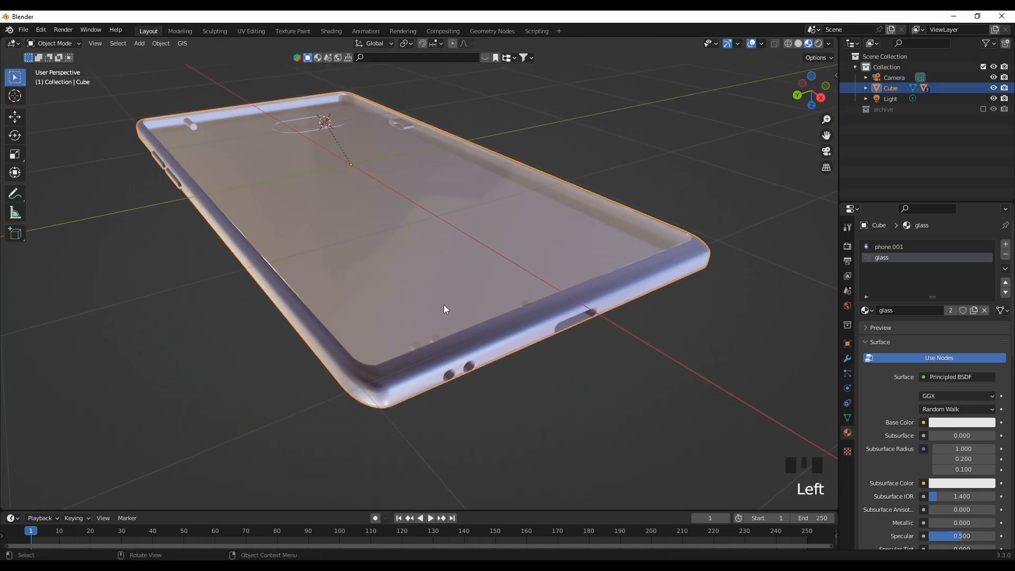
{"action": "key", "text": "Tab"}
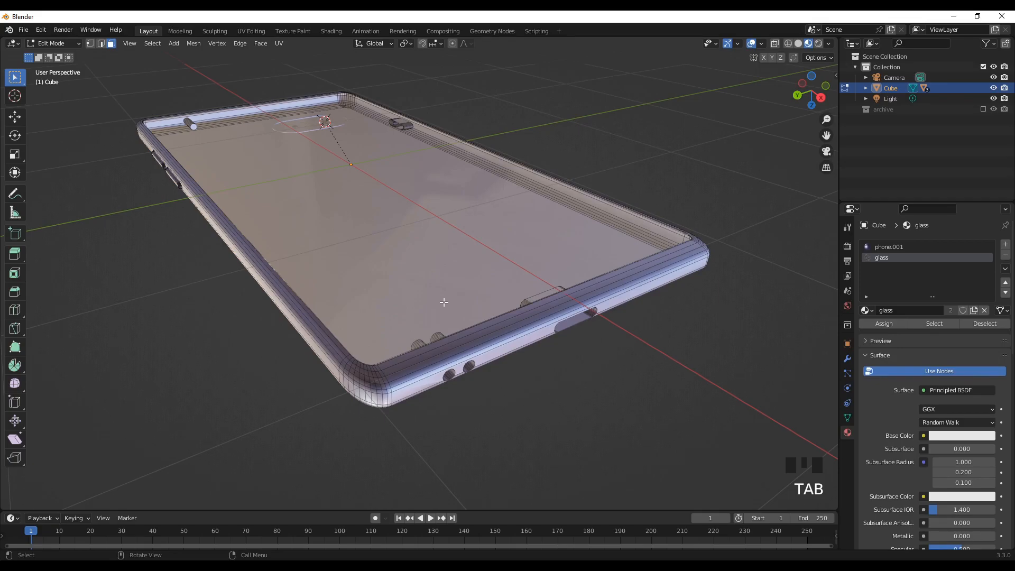
{"action": "left_click", "coordinate": [90, 43]}
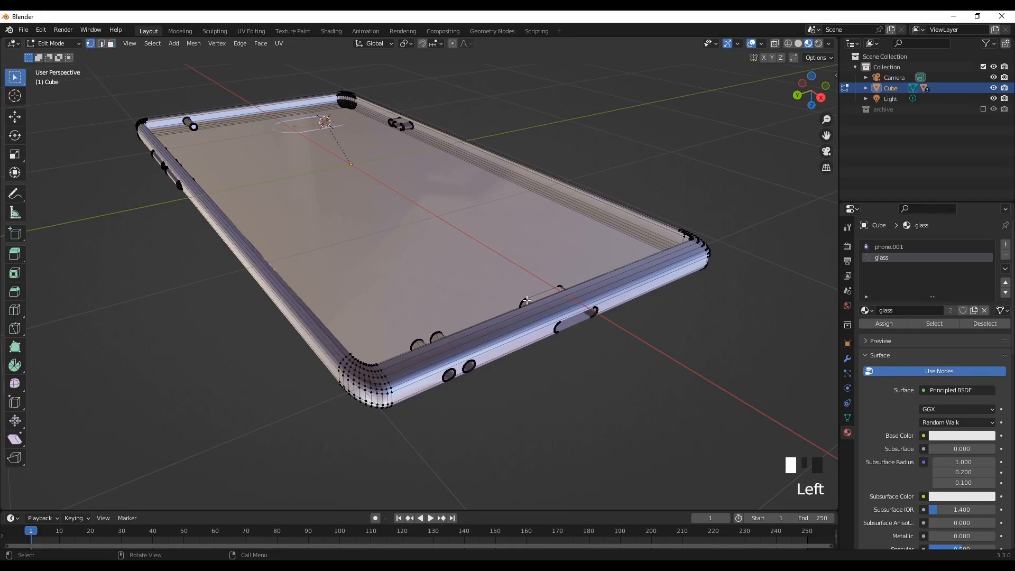
Select a vertex on the screen border at one rounded corner and frame the view closely on it
{"action": "scroll", "coordinate": [526, 300], "scroll_direction": "up", "scroll_amount": 3}
{"action": "middle_click_drag", "start_coordinate": [540, 337], "coordinate": [486, 362]}
{"action": "scroll", "coordinate": [423, 349], "scroll_direction": "up", "scroll_amount": 2}
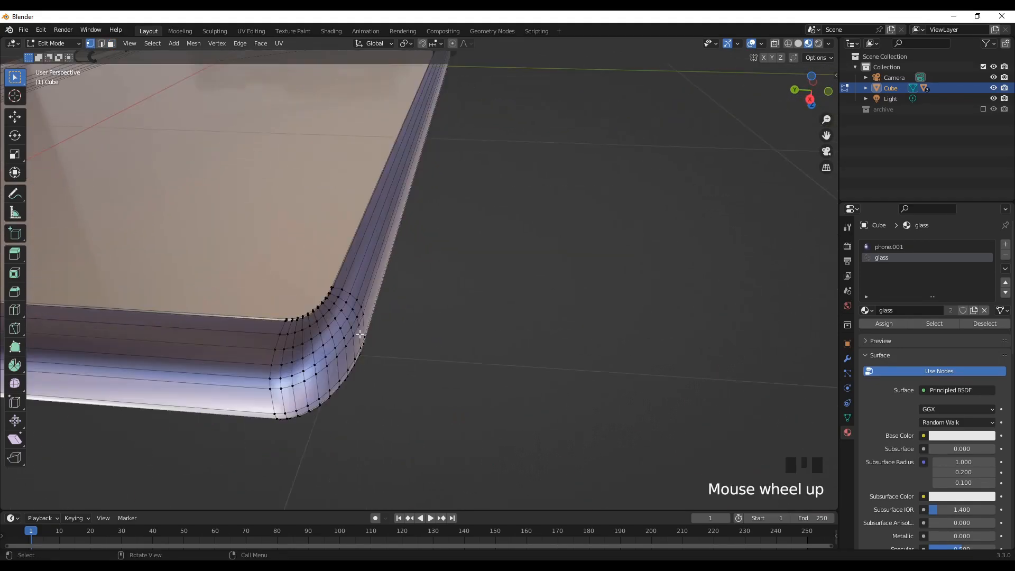
{"action": "middle_click_drag", "start_coordinate": [266, 335], "coordinate": [263, 286]}
{"action": "scroll", "coordinate": [303, 464], "scroll_direction": "up", "scroll_amount": 2}
{"action": "scroll", "coordinate": [303, 464], "scroll_direction": "down", "scroll_amount": 1}
{"action": "scroll", "coordinate": [306, 464], "scroll_direction": "down", "scroll_amount": 1}
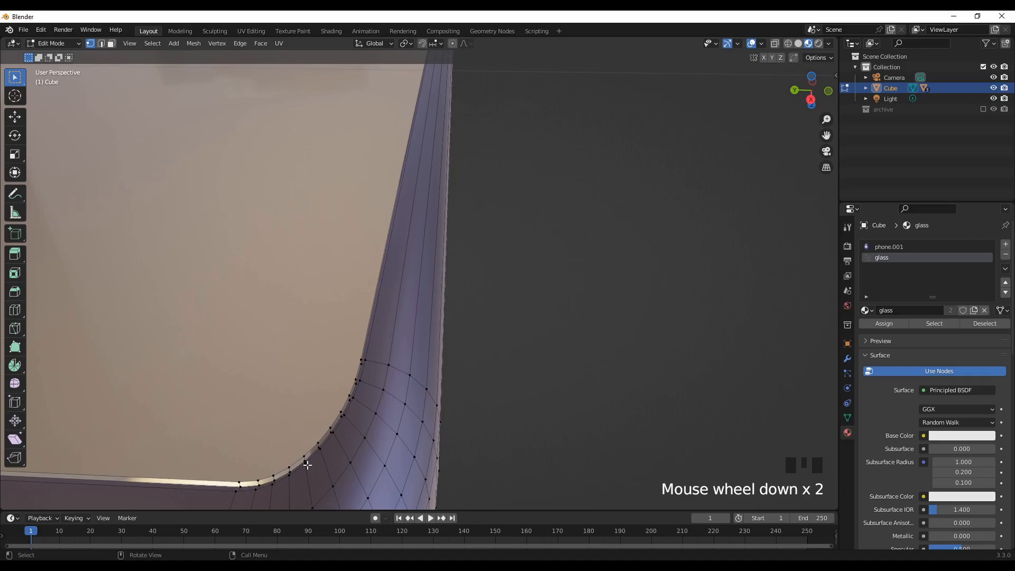
{"action": "middle_click_drag", "start_coordinate": [295, 463], "coordinate": [396, 373], "text": "shift"}
{"action": "middle_click_drag", "start_coordinate": [471, 316], "coordinate": [470, 324]}
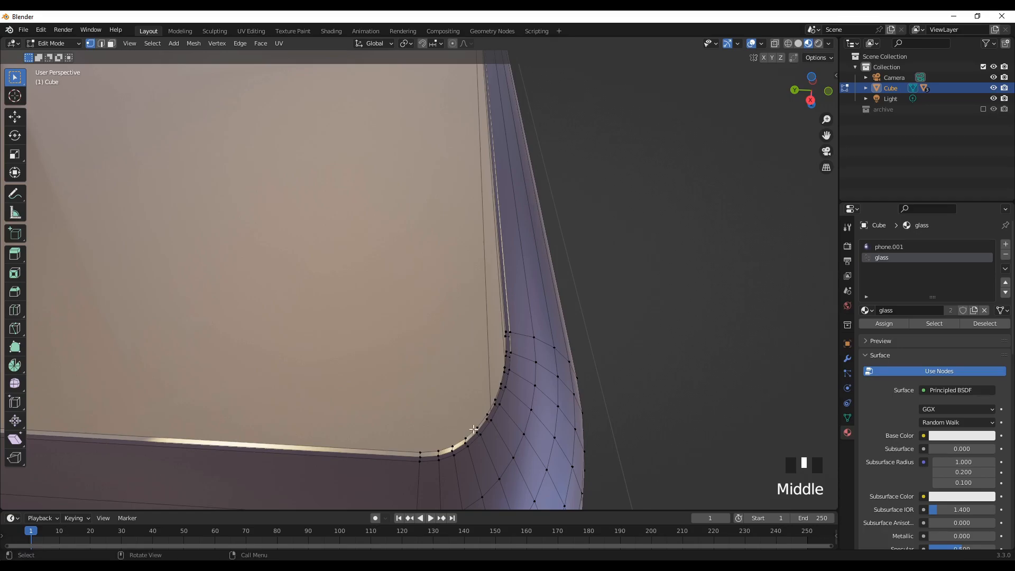
{"action": "left_click", "coordinate": [478, 427]}
{"action": "key", "text": "KP_Decimal"}
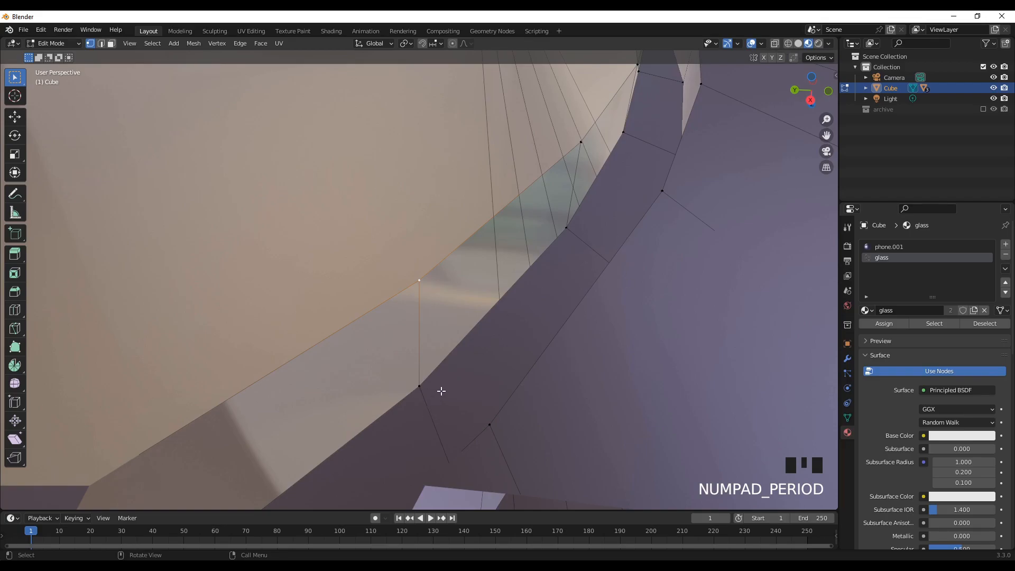
Select the outer edge loop of the thin border running around the screen glass
{"action": "left_click", "coordinate": [420, 386]}
{"action": "left_click", "coordinate": [420, 387], "text": "alt"}
{"action": "left_click", "coordinate": [420, 387]}
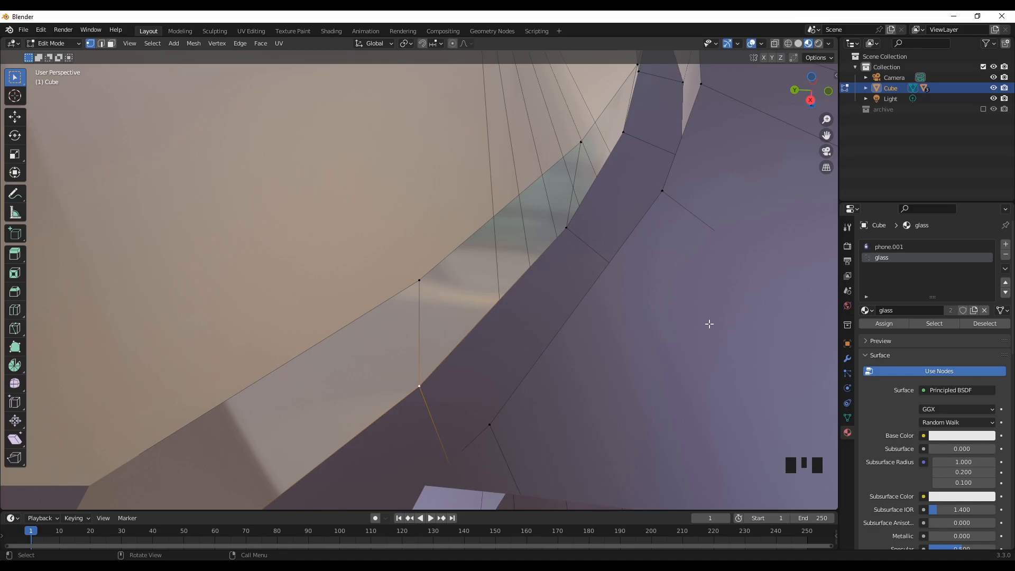
{"action": "key", "text": "Escape"}
{"action": "left_click", "coordinate": [433, 369], "text": "alt"}
Check the selected edge loop along the screen border, from the corner close-up out to the whole phone
{"action": "scroll", "coordinate": [406, 420], "scroll_direction": "down", "scroll_amount": 3}
{"action": "scroll", "coordinate": [406, 419], "scroll_direction": "down", "scroll_amount": 5}
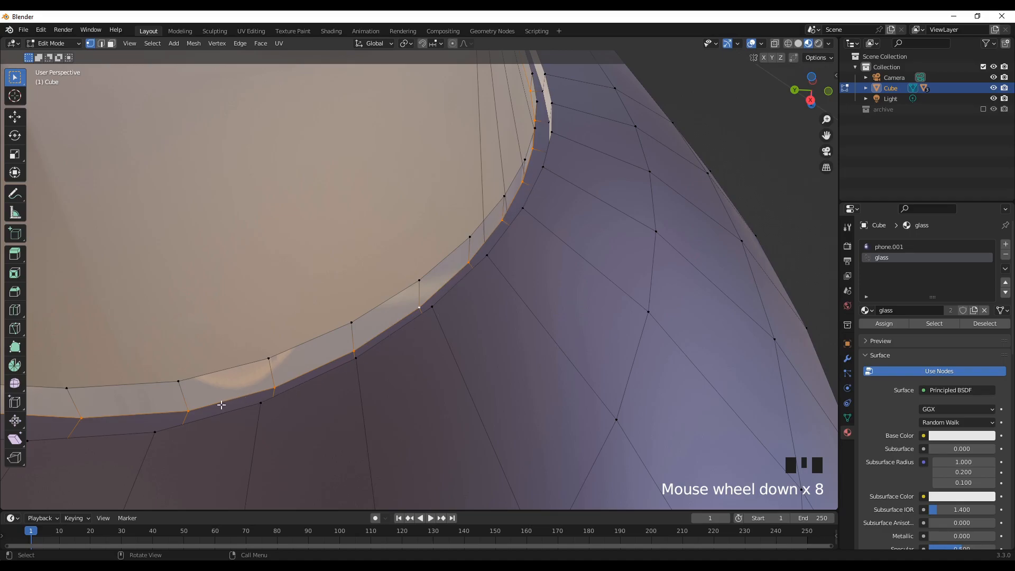
{"action": "scroll", "coordinate": [279, 369], "scroll_direction": "down", "scroll_amount": 11}
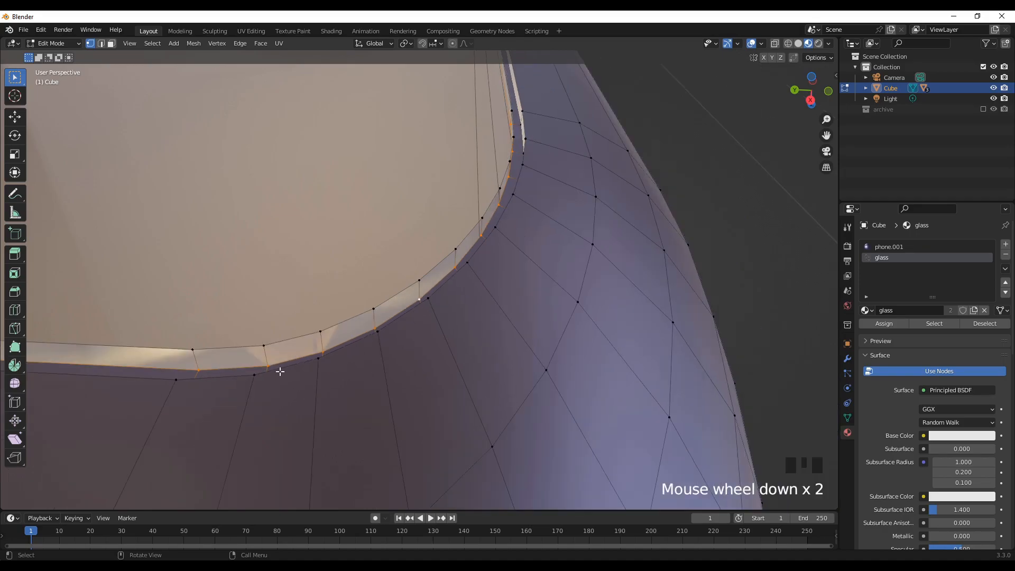
{"action": "middle_click_drag", "start_coordinate": [252, 385], "coordinate": [445, 399]}
{"action": "scroll", "coordinate": [246, 387], "scroll_direction": "down", "scroll_amount": 10}
{"action": "scroll", "coordinate": [415, 304], "scroll_direction": "down", "scroll_amount": 4}
{"action": "middle_click_drag", "start_coordinate": [405, 297], "coordinate": [400, 330]}
{"action": "scroll", "coordinate": [400, 329], "scroll_direction": "up", "scroll_amount": 5}
{"action": "middle_click_drag", "start_coordinate": [396, 386], "coordinate": [450, 347]}
{"action": "scroll", "coordinate": [449, 347], "scroll_direction": "up", "scroll_amount": 2}
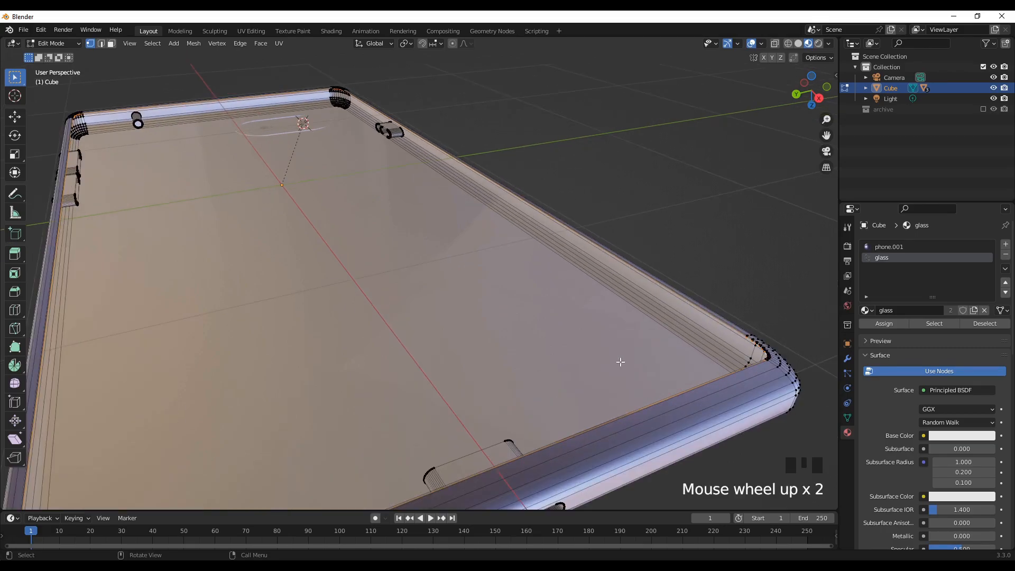
Fill the selected screen border loop with a face and assign it a new material named screen
{"action": "key", "text": "f"}
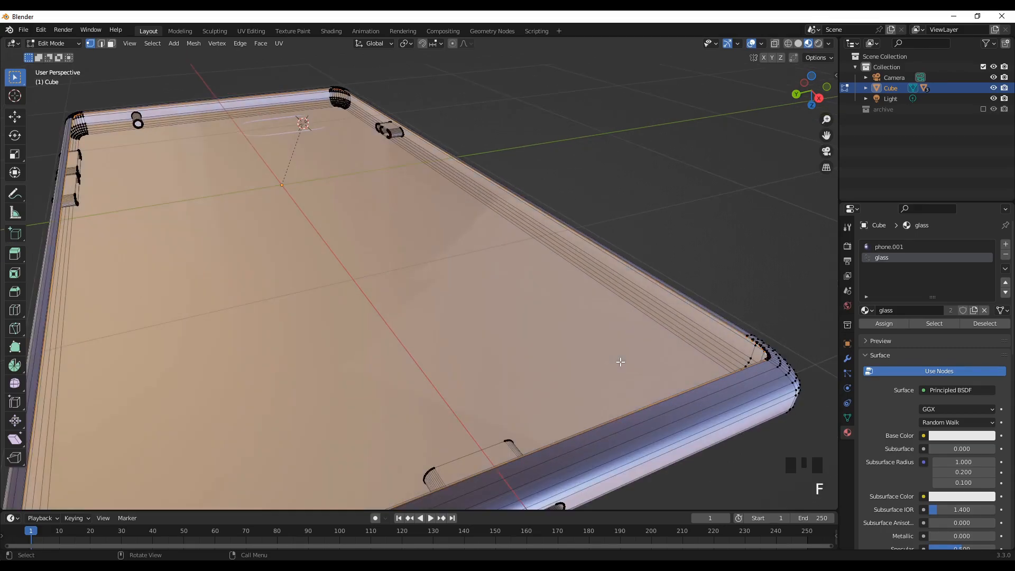
{"action": "left_click", "coordinate": [1005, 245]}
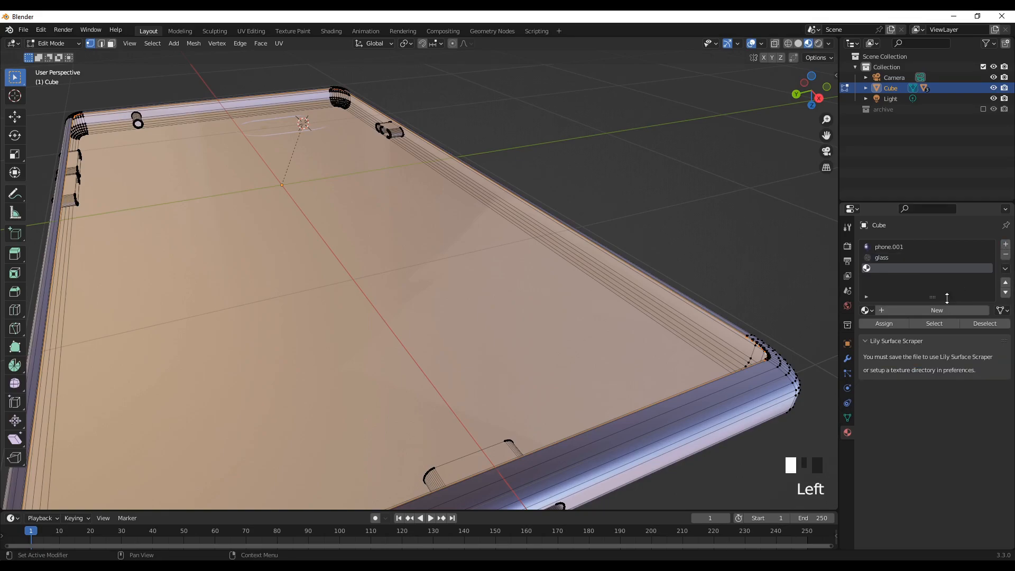
{"action": "left_click", "coordinate": [942, 311]}
{"action": "left_click", "coordinate": [928, 309]}
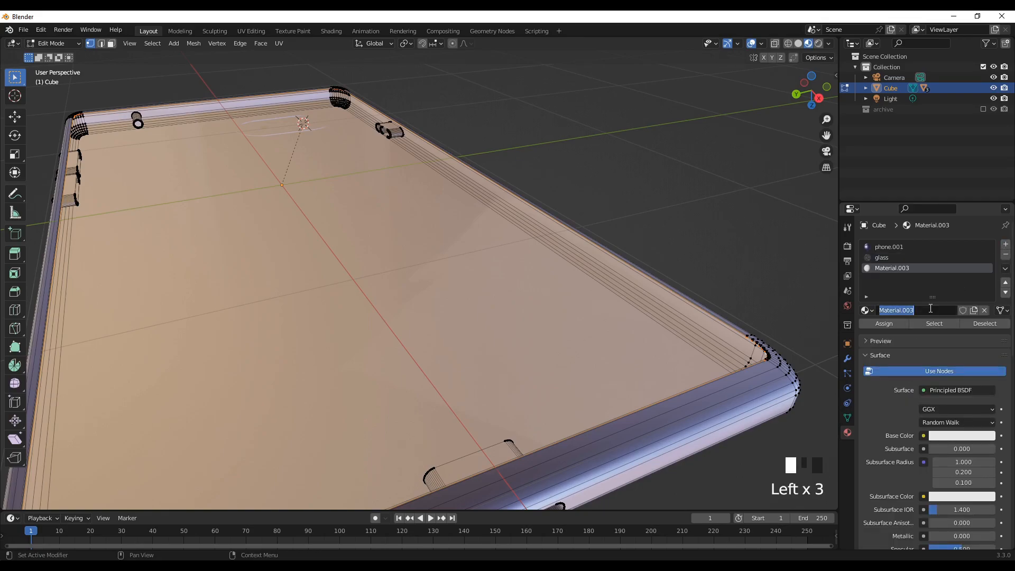
{"action": "type", "text": "screen"}
{"action": "key", "text": "Return"}
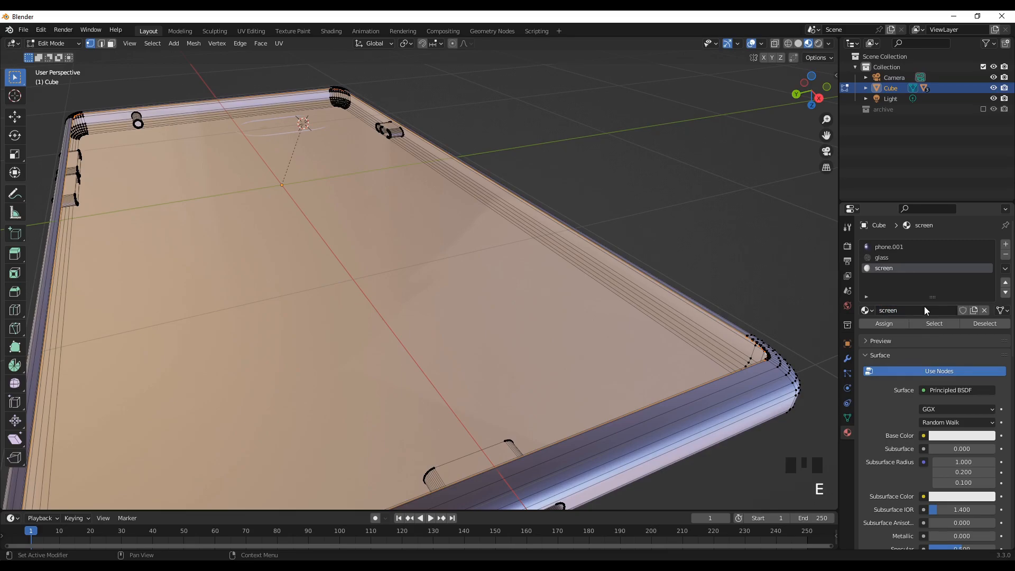
{"action": "left_click", "coordinate": [877, 323]}
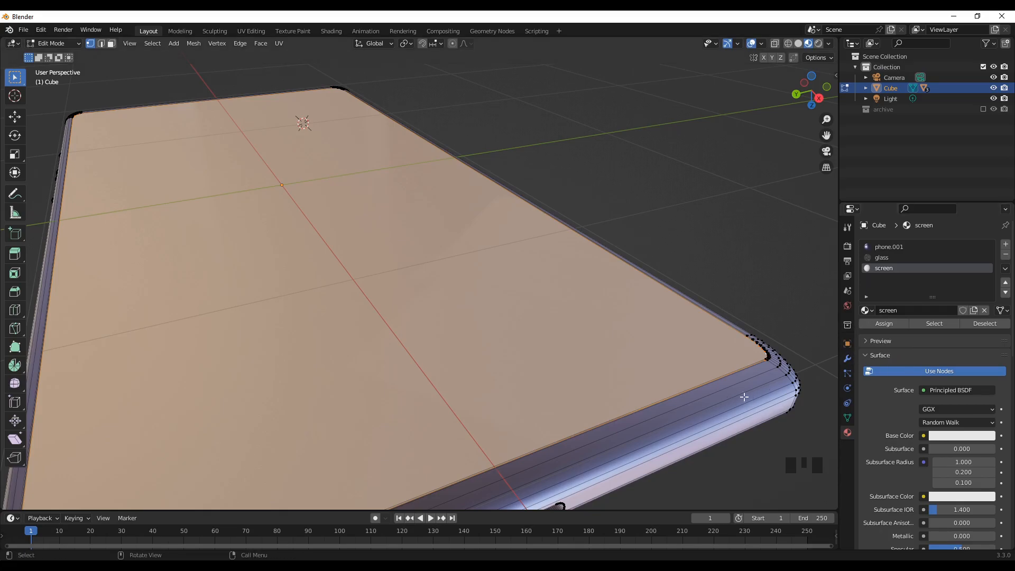
Change the screen material's surface to Emission and use an Image Texture for its color
{"action": "scroll", "coordinate": [558, 369], "scroll_direction": "down", "scroll_amount": 3}
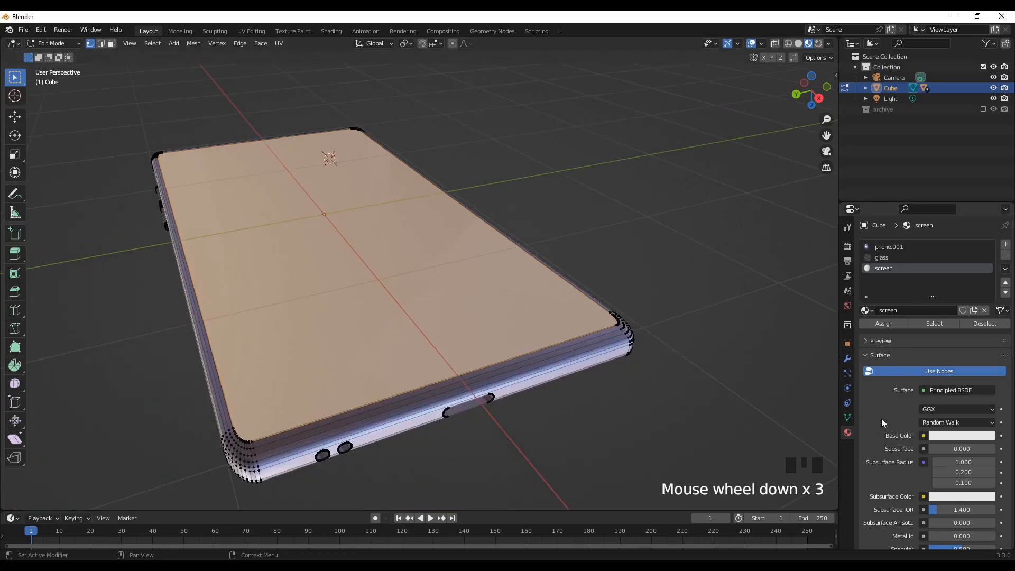
{"action": "left_click", "coordinate": [947, 390]}
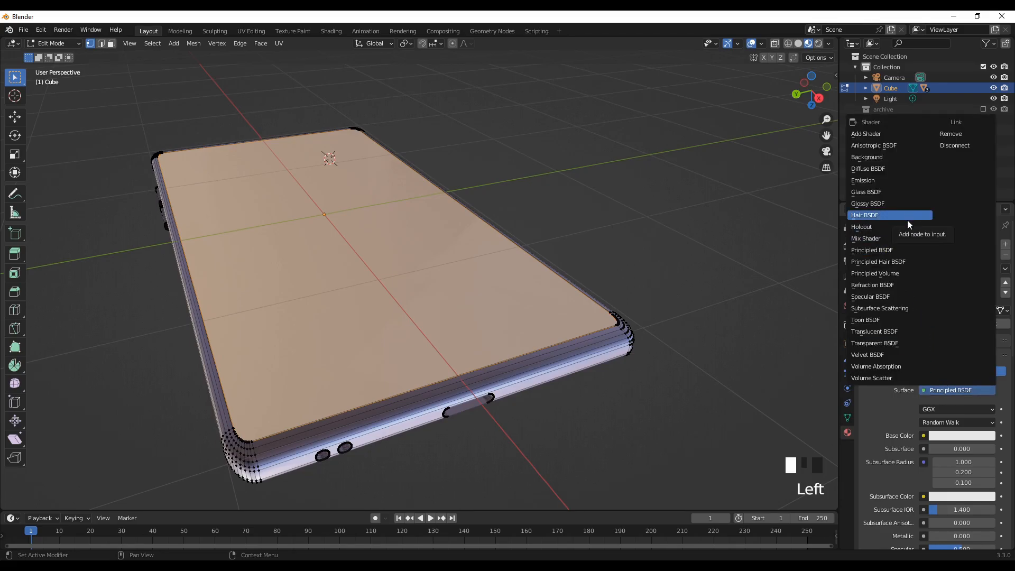
{"action": "left_click", "coordinate": [871, 181]}
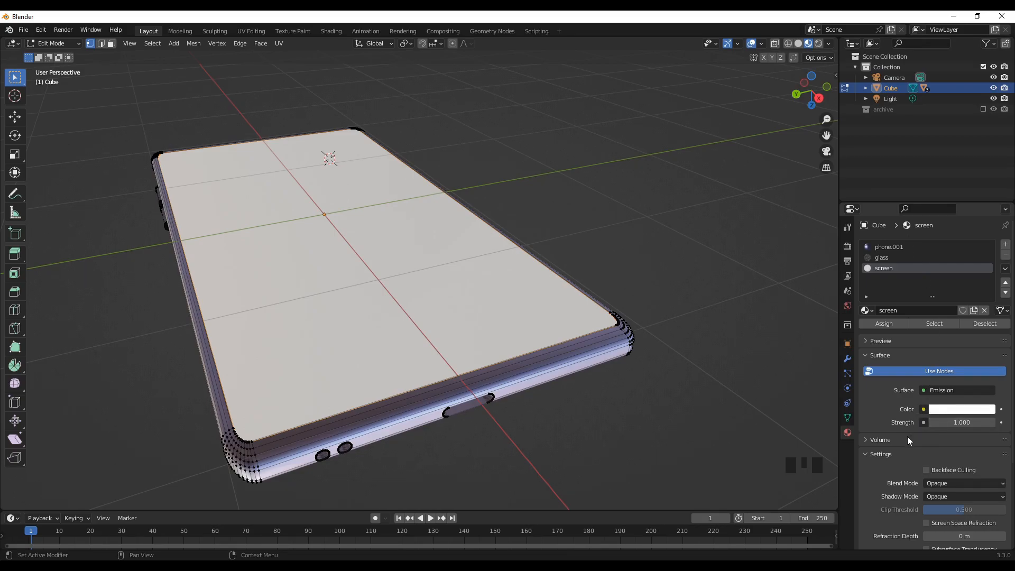
{"action": "left_click", "coordinate": [924, 410]}
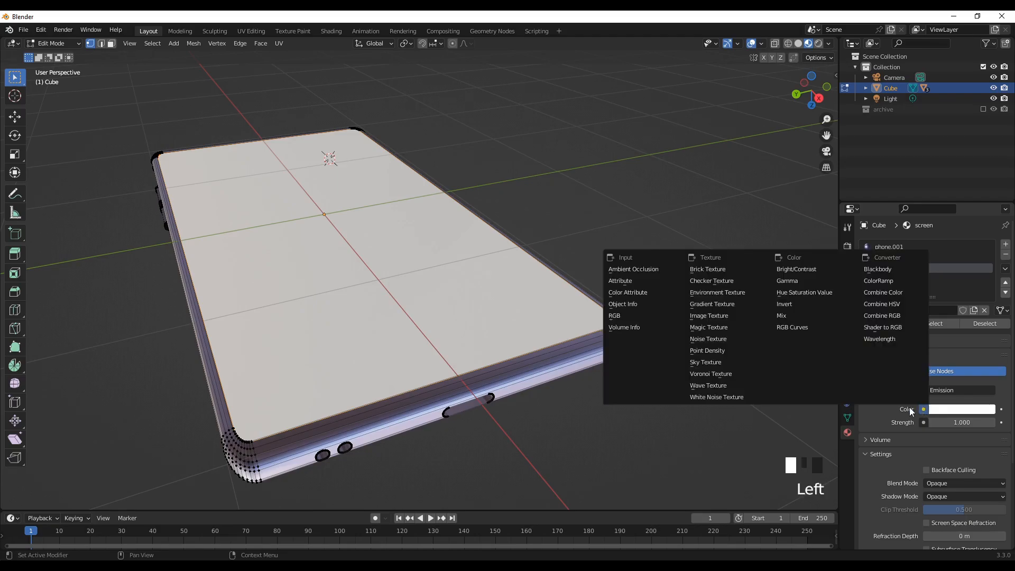
{"action": "left_click", "coordinate": [708, 317]}
Load the video file orange background.mp4 into the screen material's image texture
{"action": "left_click", "coordinate": [959, 421]}
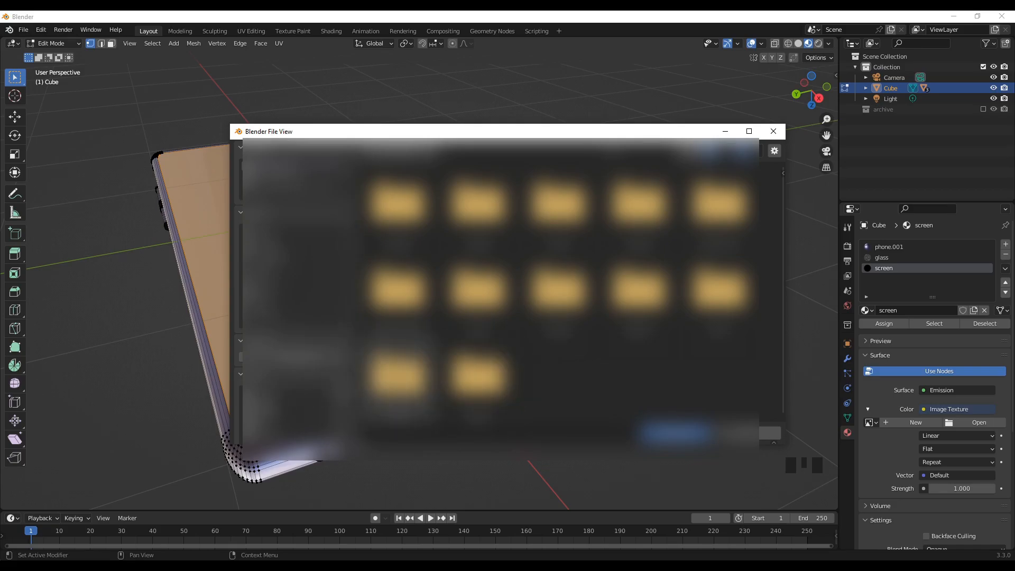
{"action": "double_click", "coordinate": [397, 376]}
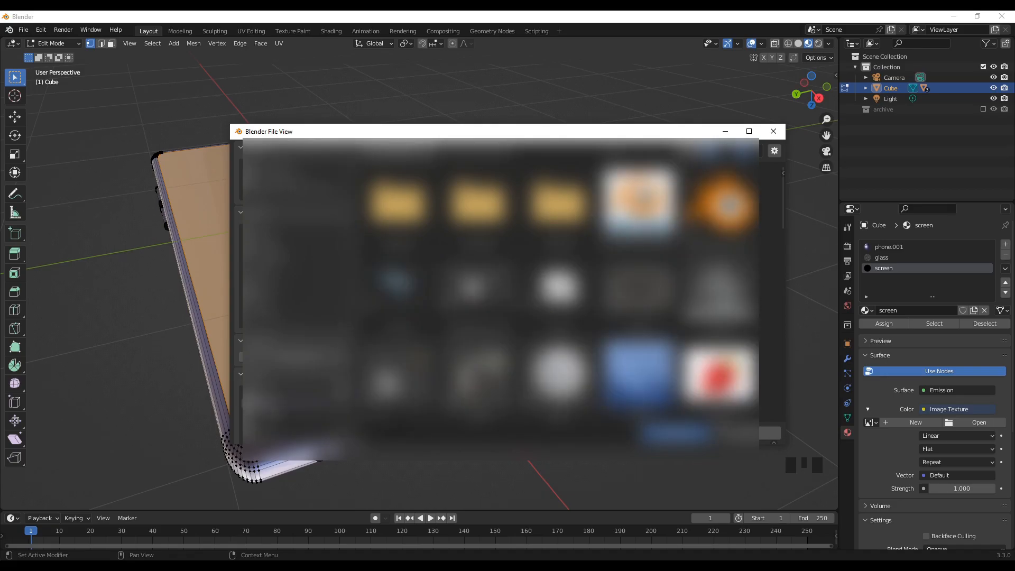
{"action": "scroll", "coordinate": [560, 291], "scroll_direction": "down", "scroll_amount": 5}
{"action": "scroll", "coordinate": [560, 291], "scroll_direction": "down", "scroll_amount": 8}
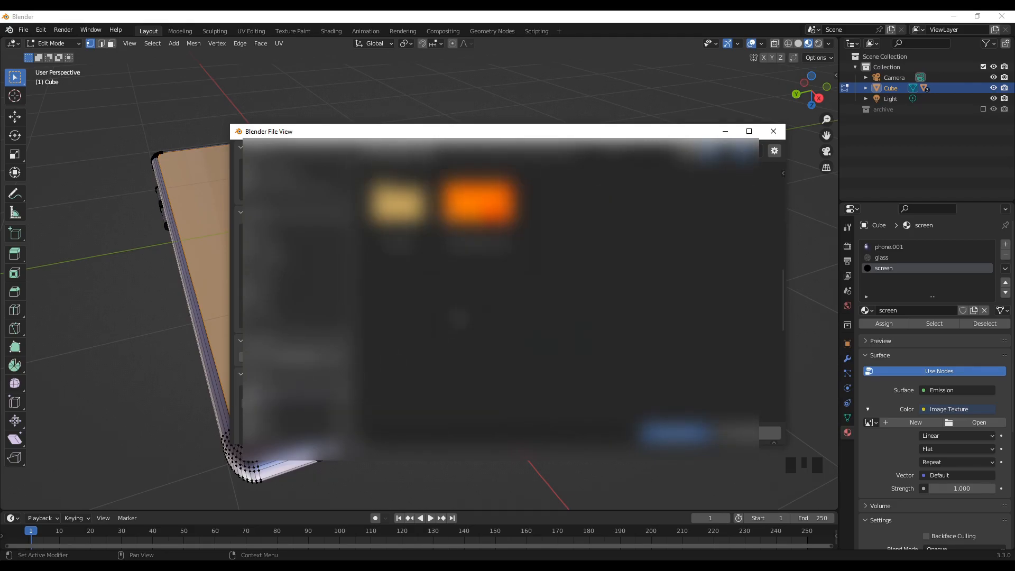
{"action": "left_click", "coordinate": [479, 206]}
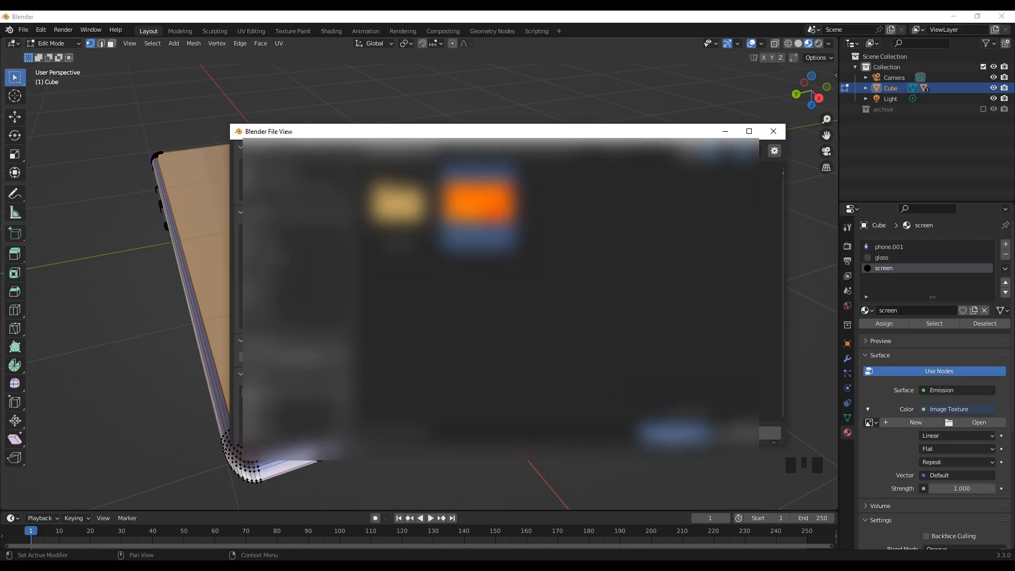
{"action": "left_click", "coordinate": [672, 433]}
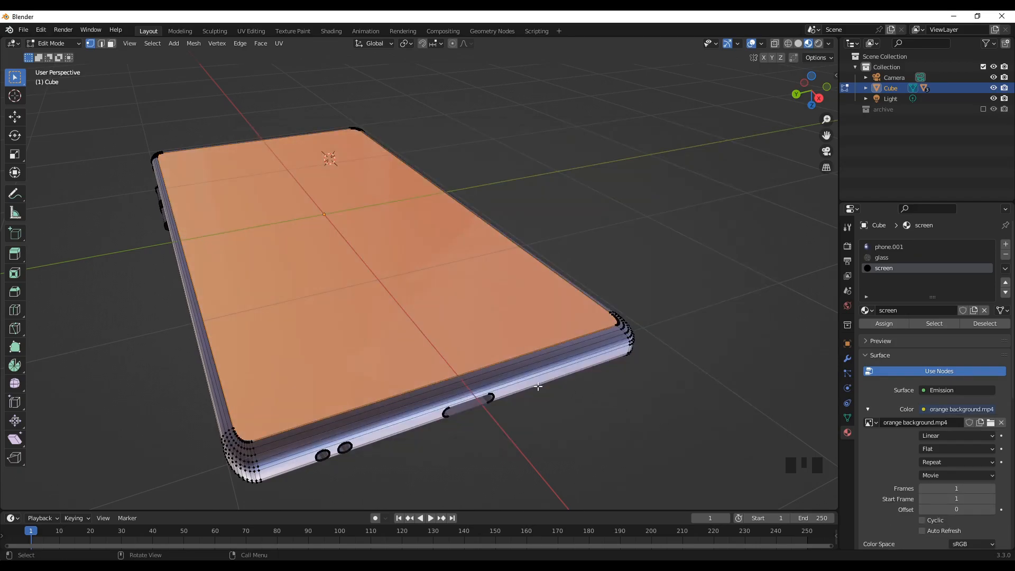
Unwrap the screen face with Smart UV Project, using a 66° angle limit and zero island margin
{"action": "middle_click_drag", "start_coordinate": [596, 403], "coordinate": [584, 421]}
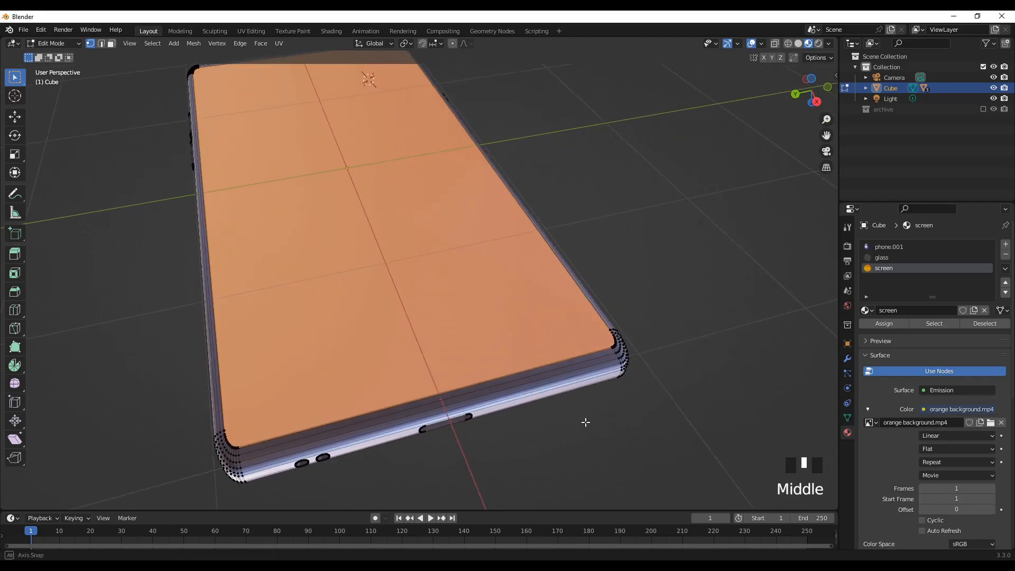
{"action": "scroll", "coordinate": [583, 404], "scroll_direction": "down", "scroll_amount": 2}
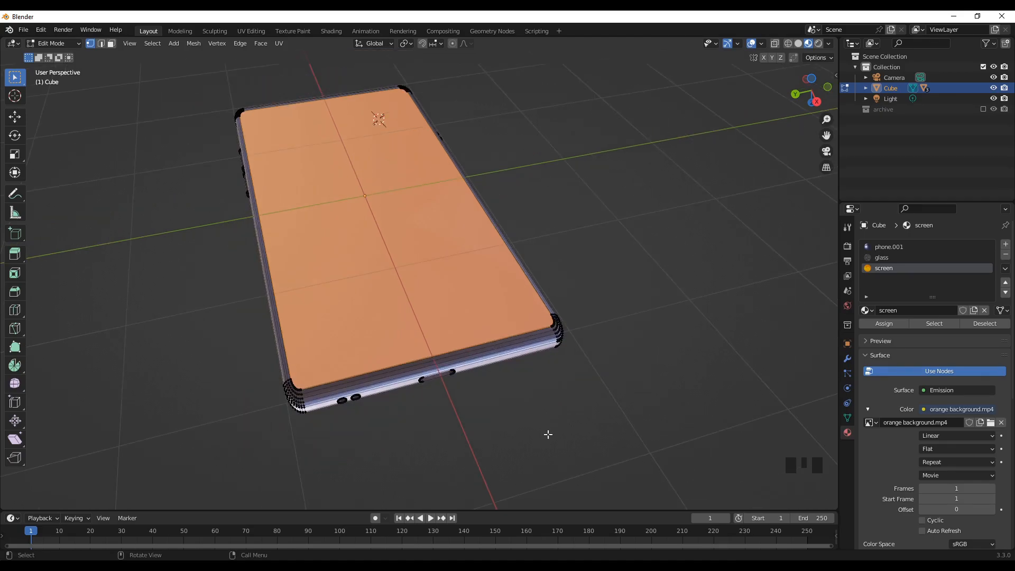
{"action": "left_click_drag", "start_coordinate": [525, 512], "coordinate": [525, 475]}
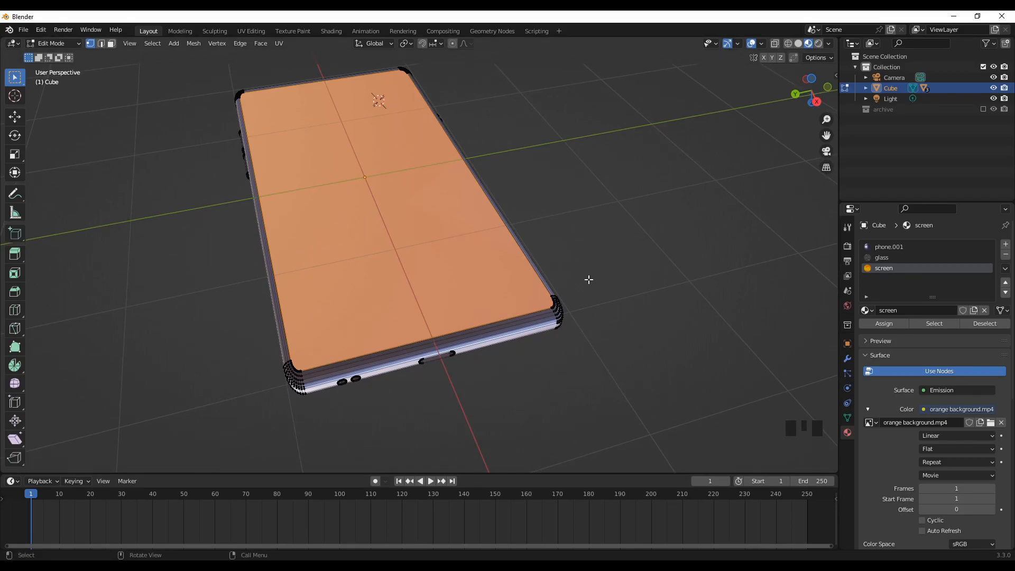
{"action": "key", "text": "u"}
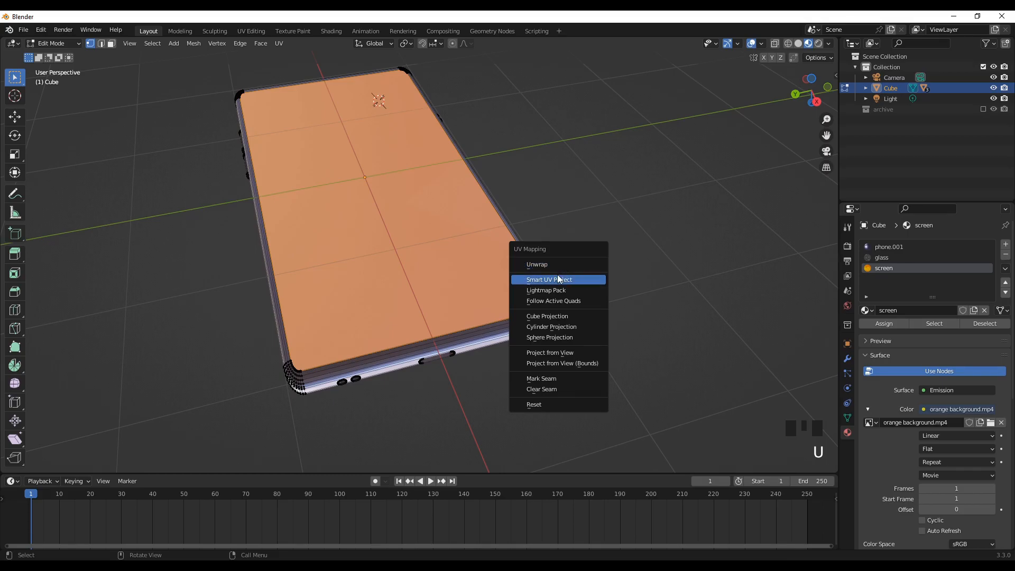
{"action": "left_click", "coordinate": [541, 281]}
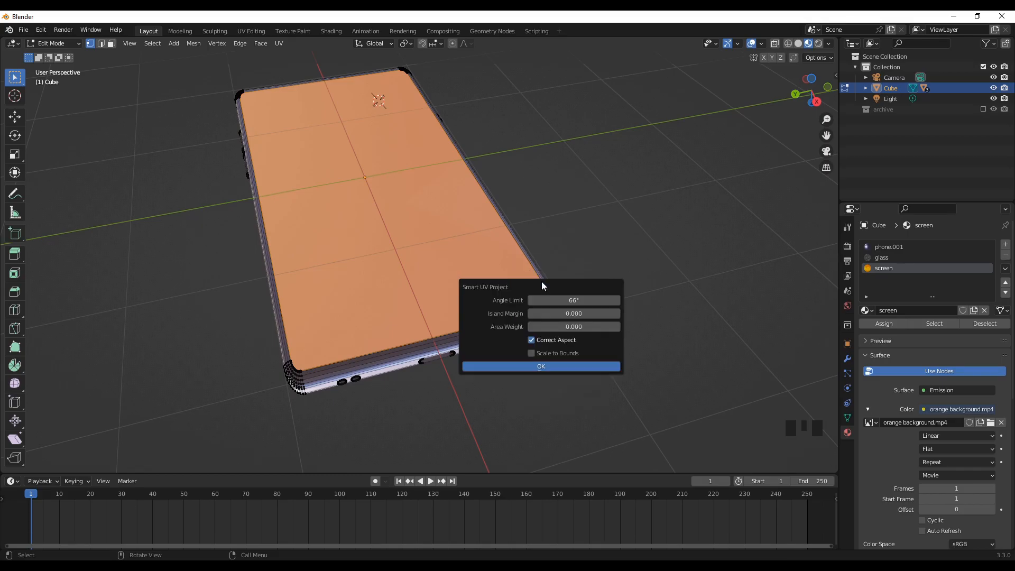
{"action": "left_click", "coordinate": [553, 366]}
{"action": "middle_click_drag", "start_coordinate": [455, 367], "coordinate": [464, 392]}
{"action": "scroll", "coordinate": [361, 177], "scroll_direction": "down", "scroll_amount": 3}
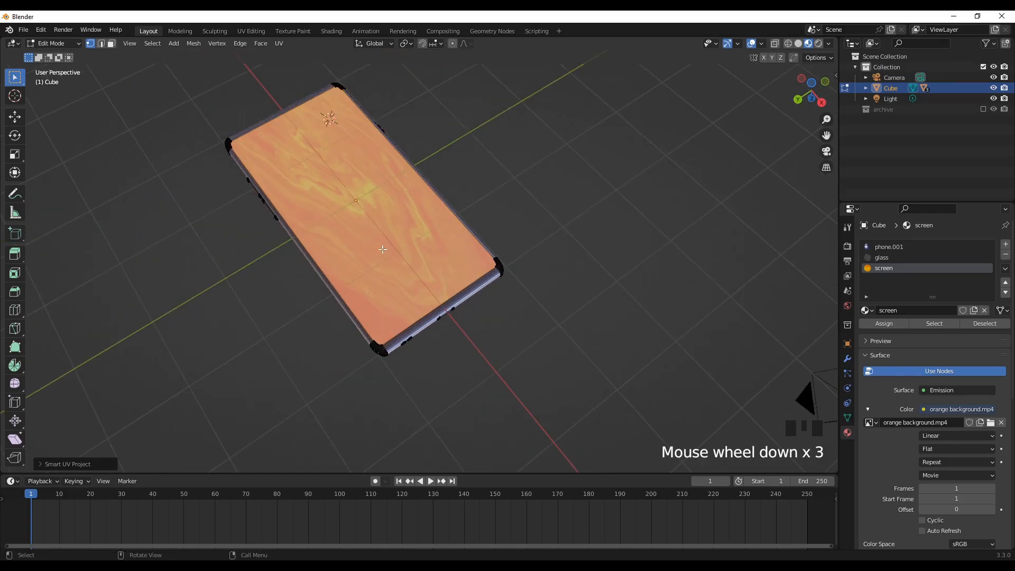
{"action": "middle_click_drag", "start_coordinate": [401, 332], "coordinate": [399, 382]}
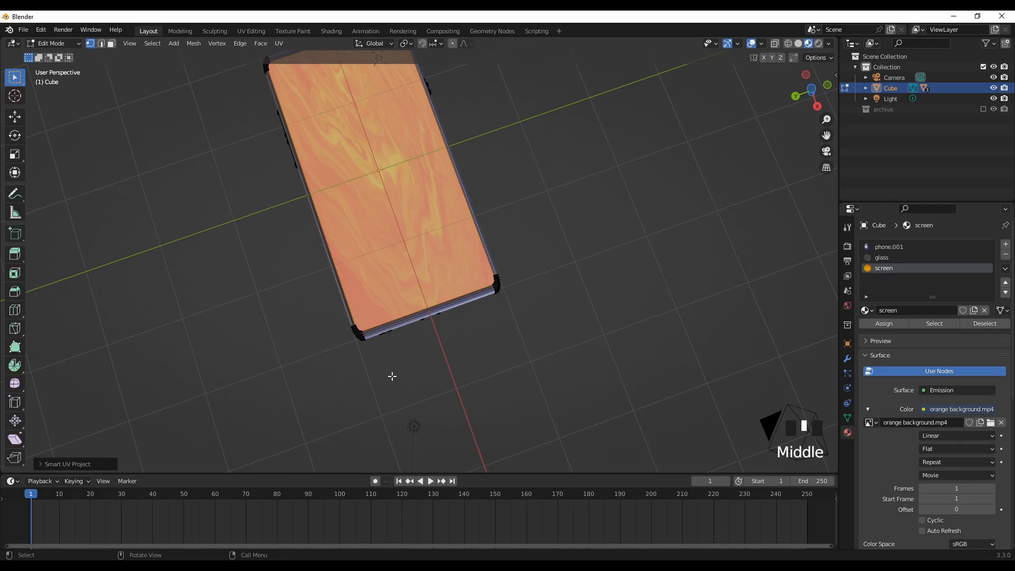
Return to Object Mode, play the timeline briefly to test the screen video, and rewind to frame 1
{"action": "key", "text": "Tab"}
{"action": "middle_click_drag", "start_coordinate": [351, 343], "coordinate": [309, 324]}
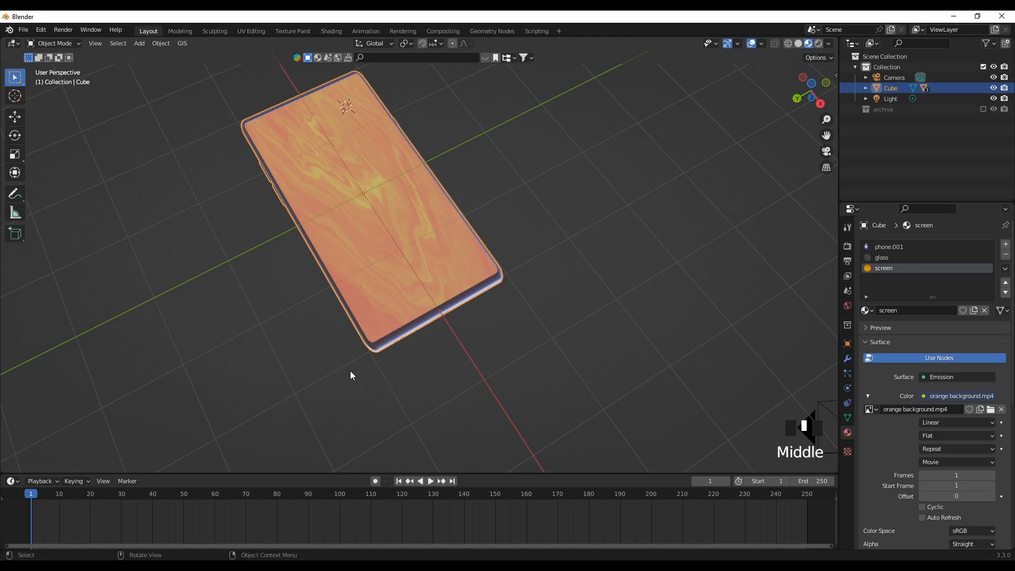
{"action": "key", "text": "space"}
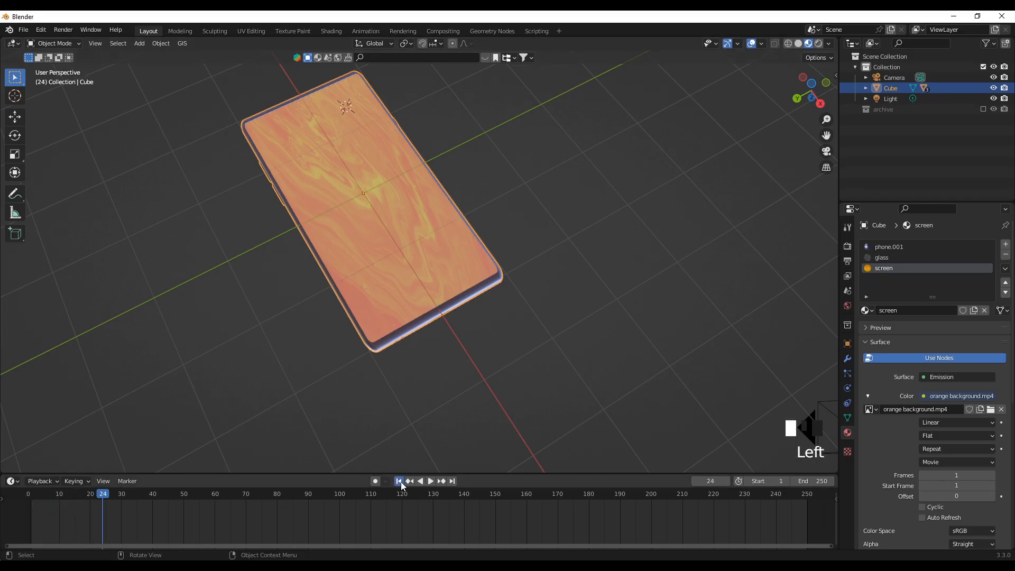
Set the screen video texture to 200 frames and enable Cyclic and Auto Refresh
{"action": "scroll", "coordinate": [908, 446], "scroll_direction": "down", "scroll_amount": 5}
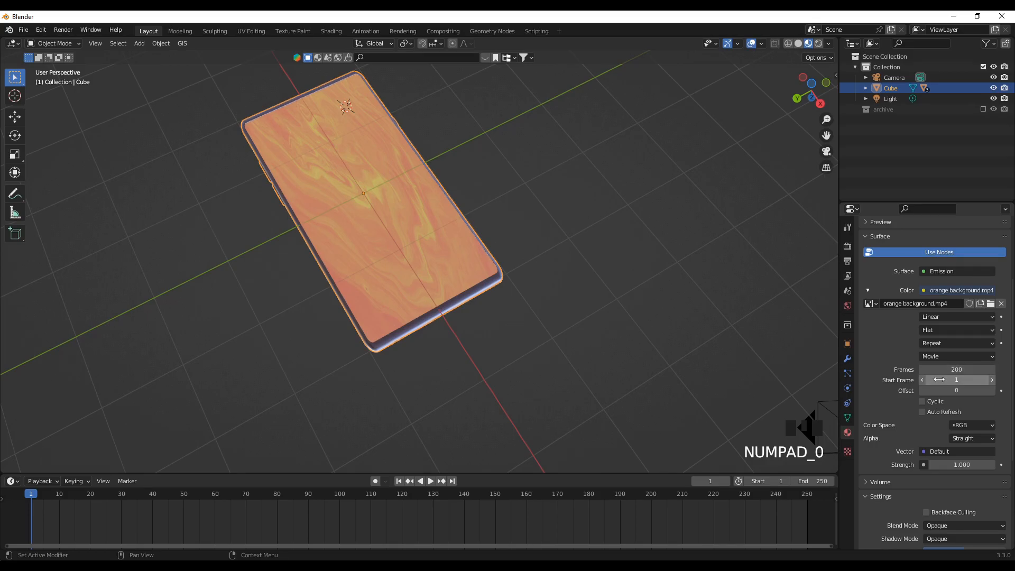
{"action": "left_click", "coordinate": [923, 401]}
{"action": "left_click", "coordinate": [922, 411]}
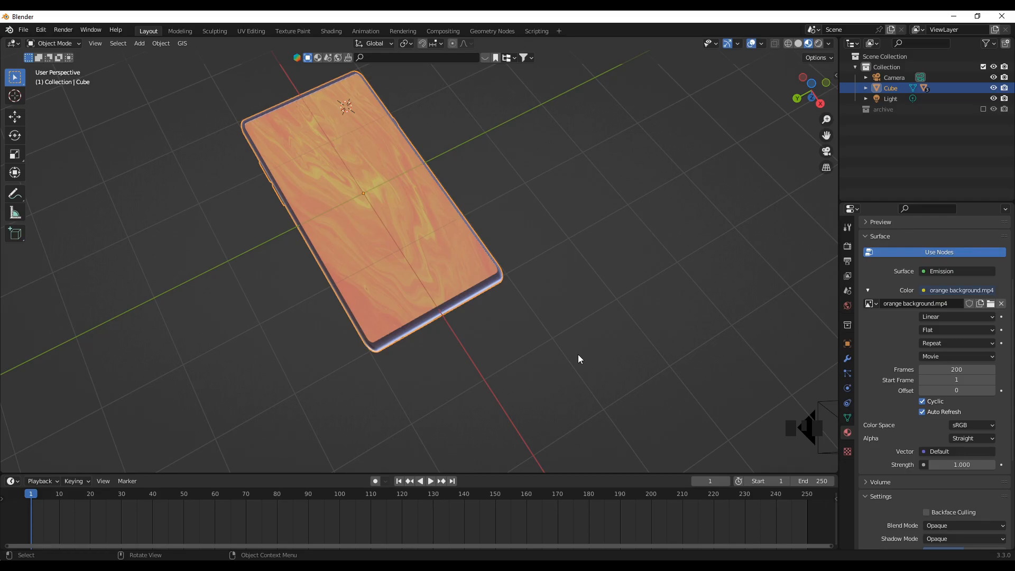
Play the animation and examine the moving screen video on the phone from several angles
{"action": "key", "text": "space"}
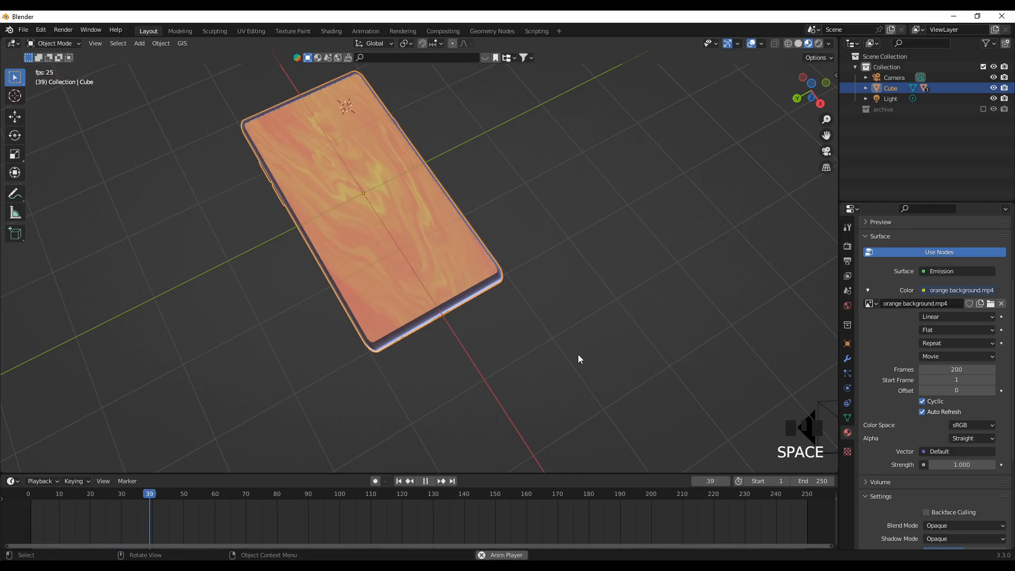
{"action": "left_click", "coordinate": [409, 345]}
{"action": "middle_click_drag", "start_coordinate": [283, 282], "coordinate": [243, 286]}
{"action": "middle_click_drag", "start_coordinate": [268, 220], "coordinate": [575, 220], "text": "shift"}
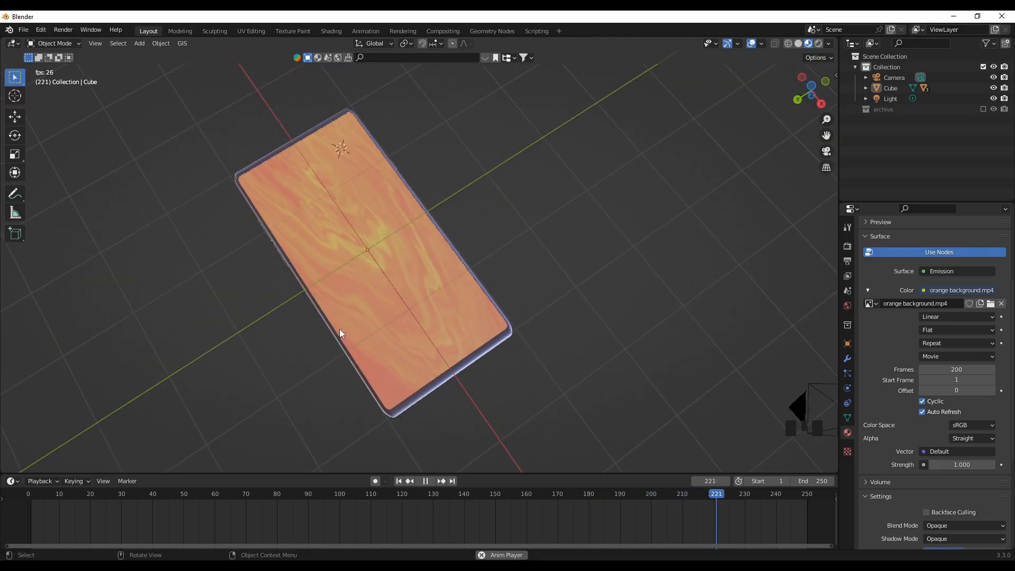
{"action": "scroll", "coordinate": [339, 332], "scroll_direction": "up", "scroll_amount": 2}
{"action": "middle_click_drag", "start_coordinate": [321, 370], "coordinate": [288, 355]}
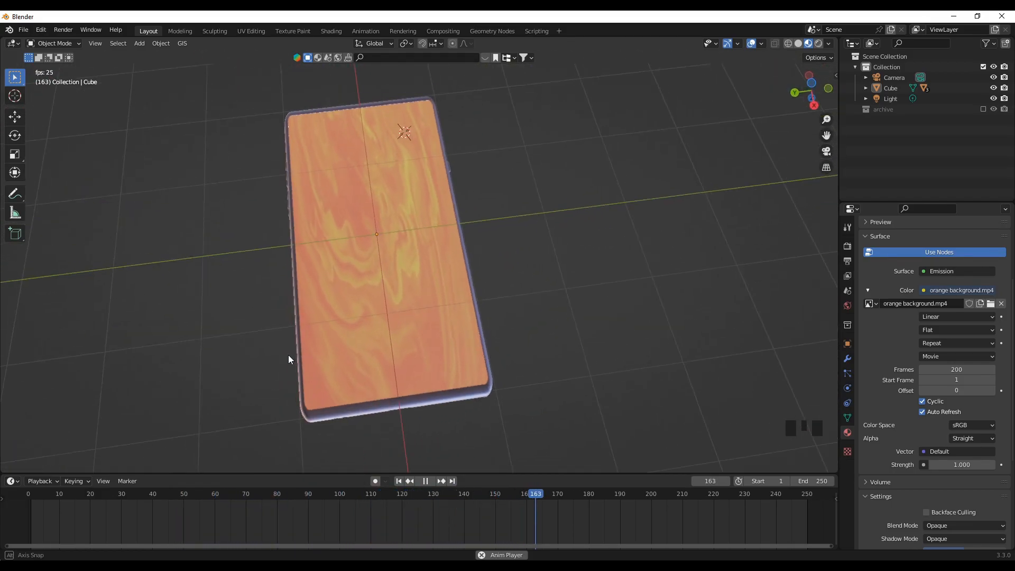
Select the phone, split the viewport, and show orange background.mp4 in a UV Editor beside the 3D view
{"action": "left_click", "coordinate": [411, 313]}
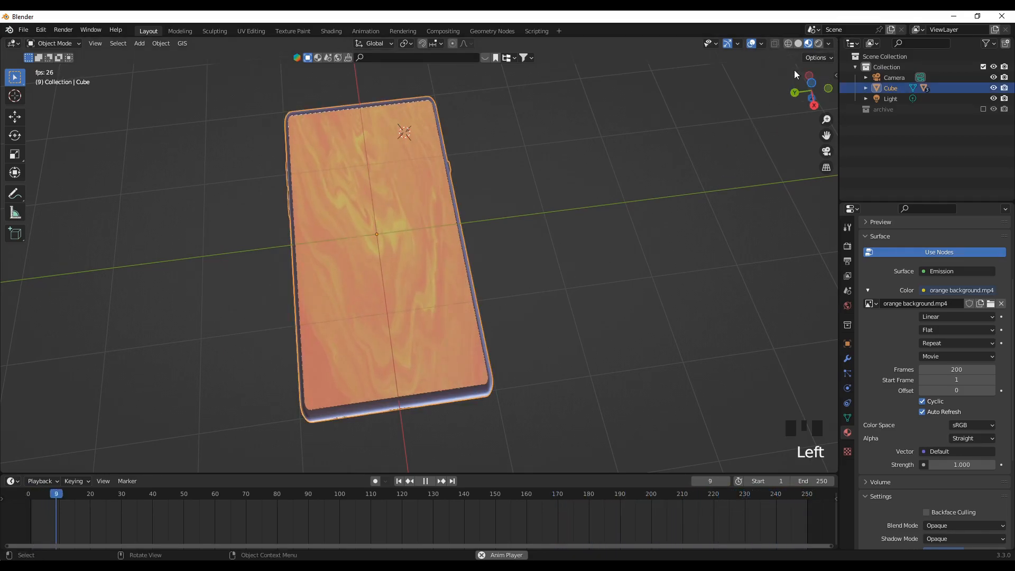
{"action": "left_click_drag", "start_coordinate": [832, 41], "coordinate": [344, 85]}
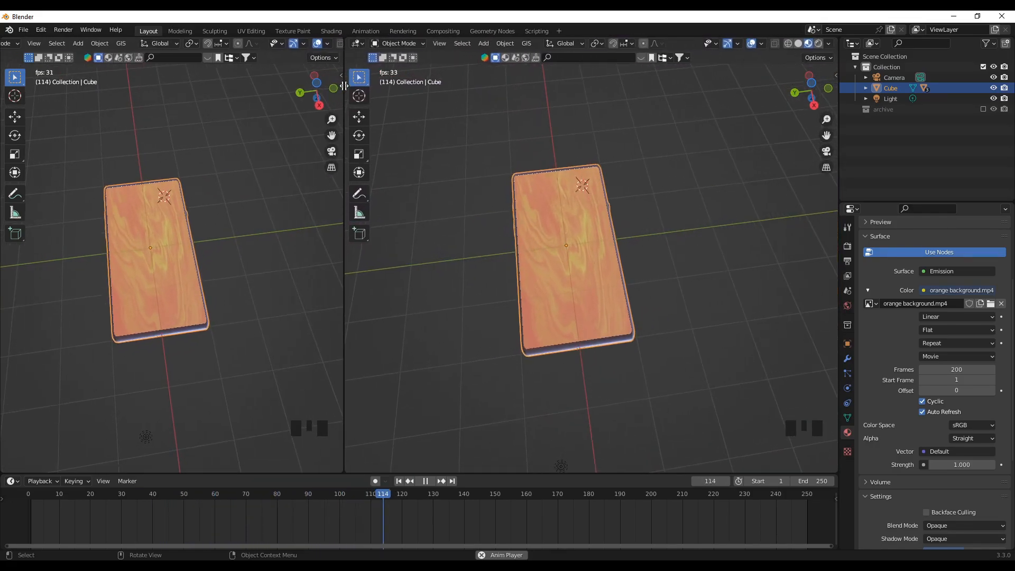
{"action": "left_click", "coordinate": [358, 44]}
{"action": "left_click", "coordinate": [393, 99]}
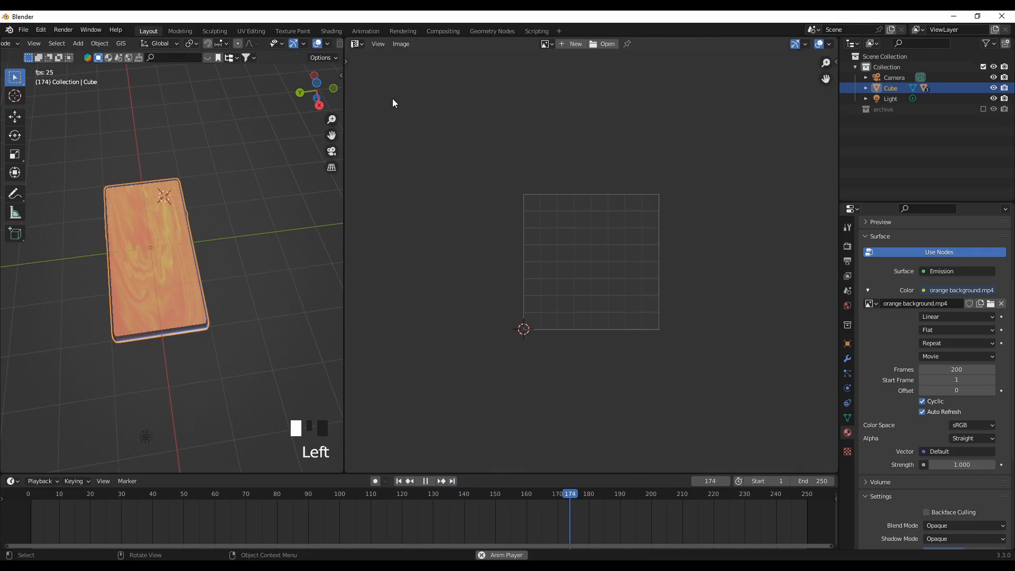
{"action": "left_click", "coordinate": [546, 44]}
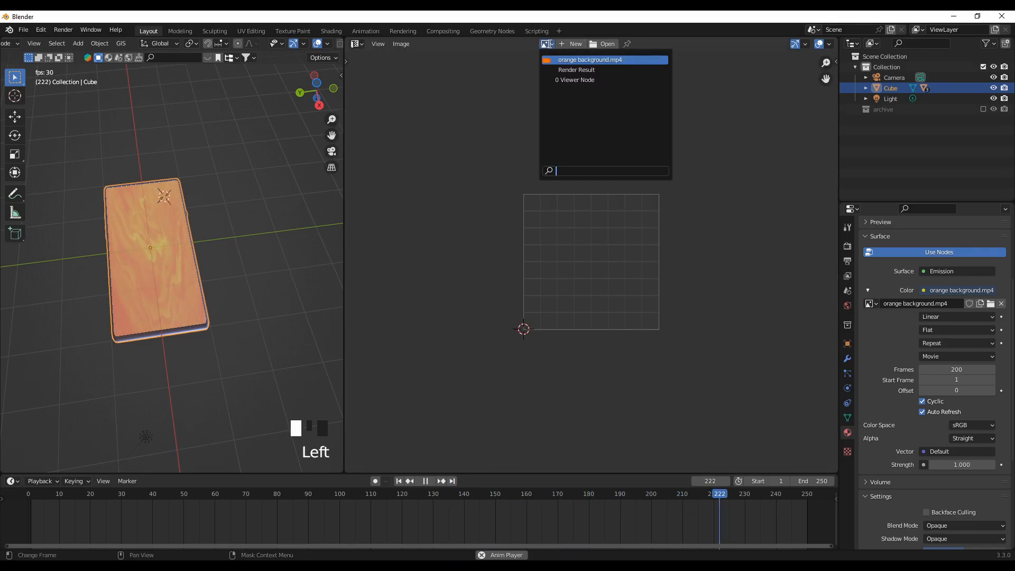
{"action": "left_click", "coordinate": [575, 61]}
{"action": "scroll", "coordinate": [561, 259], "scroll_direction": "down", "scroll_amount": 10}
{"action": "scroll", "coordinate": [560, 259], "scroll_direction": "up", "scroll_amount": 4}
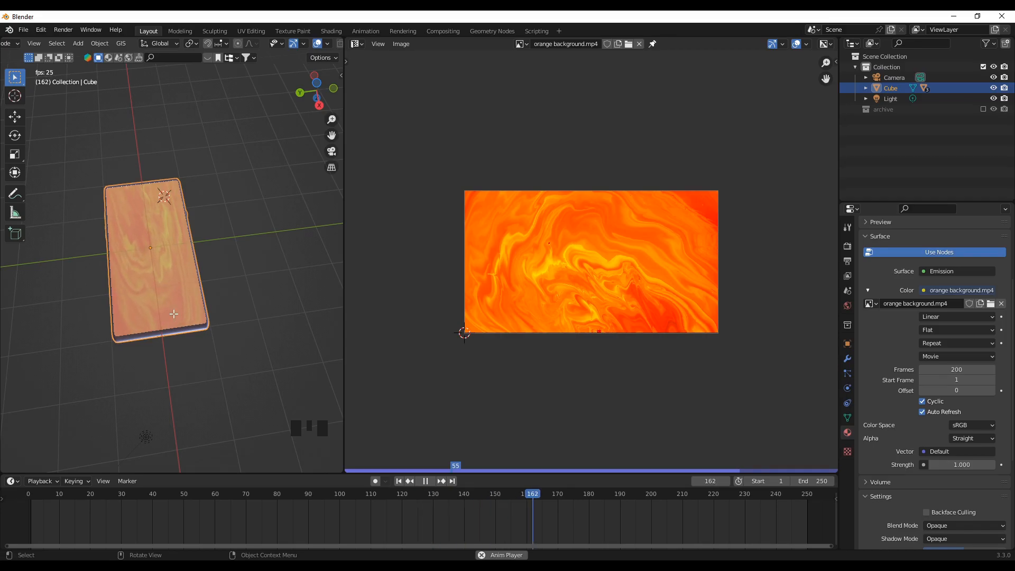
Try rotating and enlarging all of the phone screen's UVs over the orange video in the UV Editor
{"action": "key", "text": "Tab"}
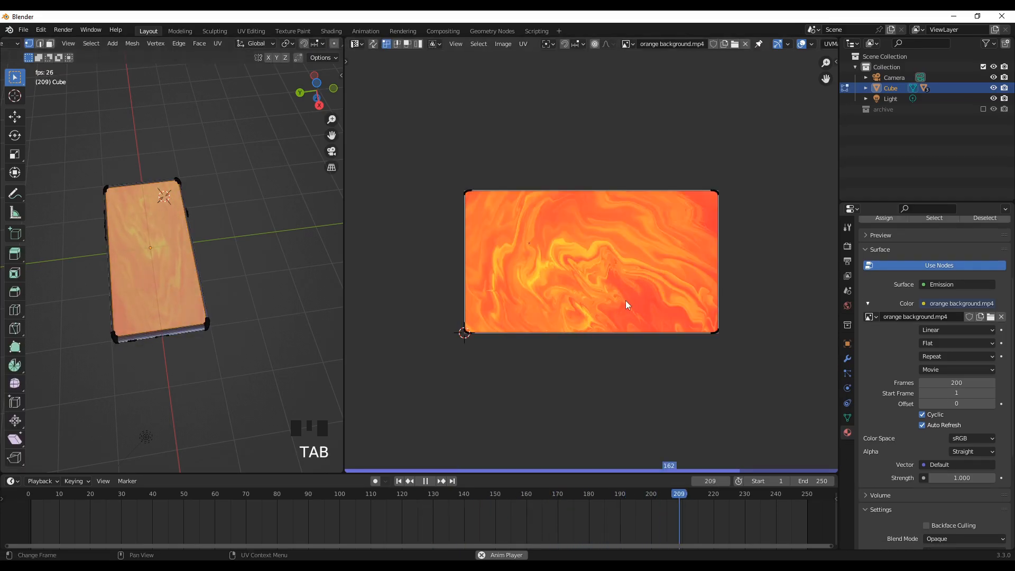
{"action": "key", "text": "a"}
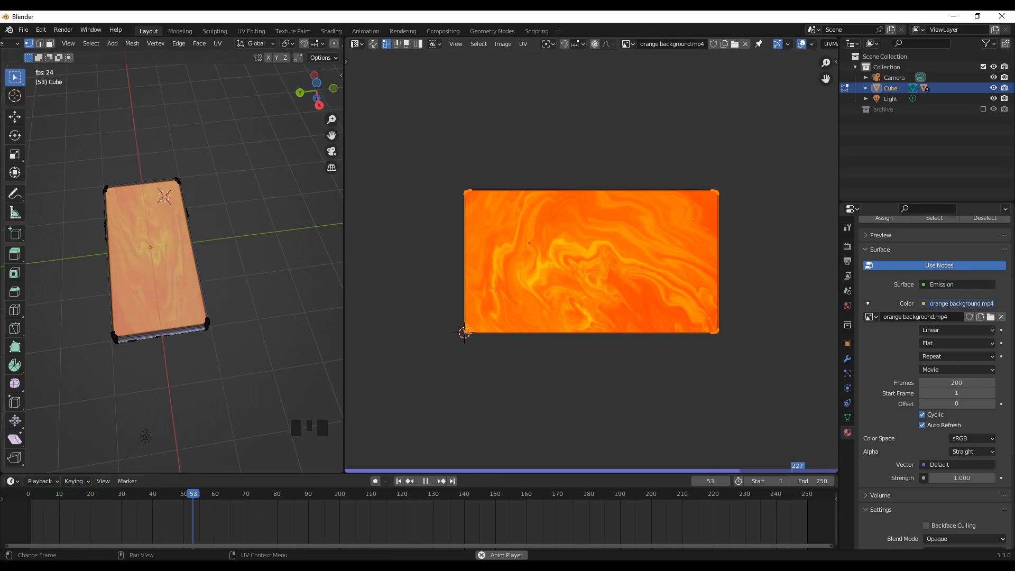
{"action": "key", "text": "r"}
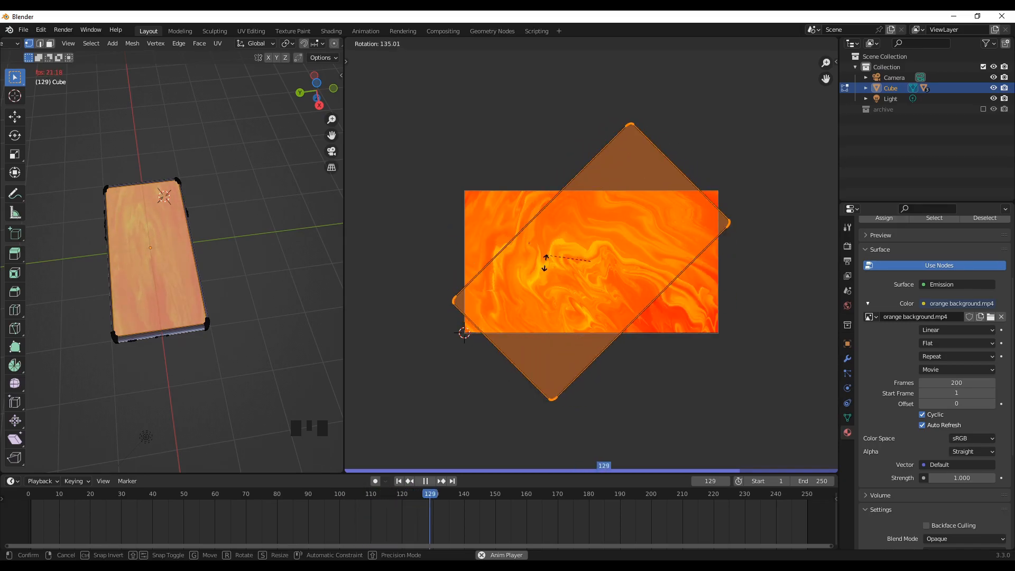
{"action": "key", "text": "Escape"}
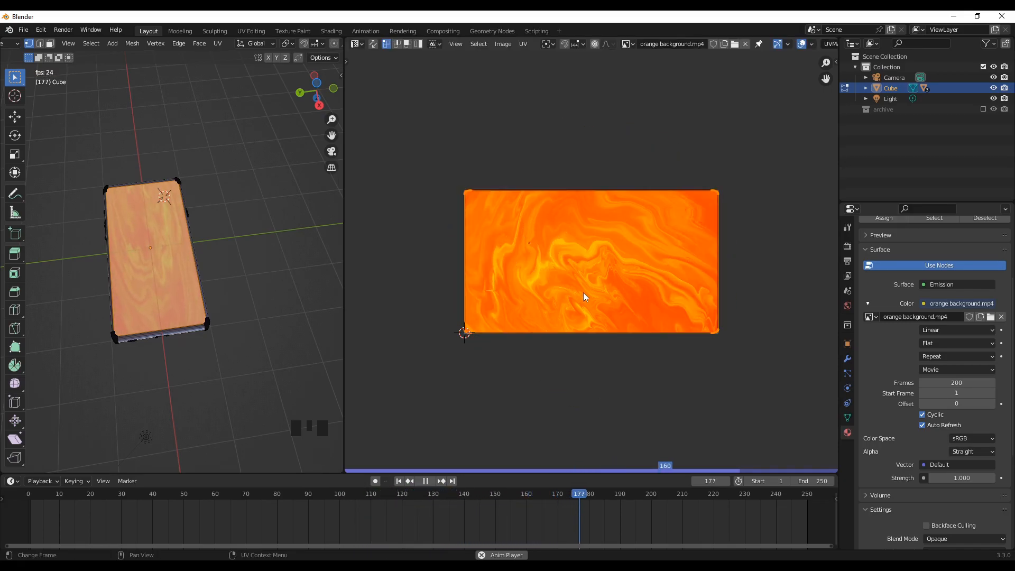
{"action": "key", "text": "s"}
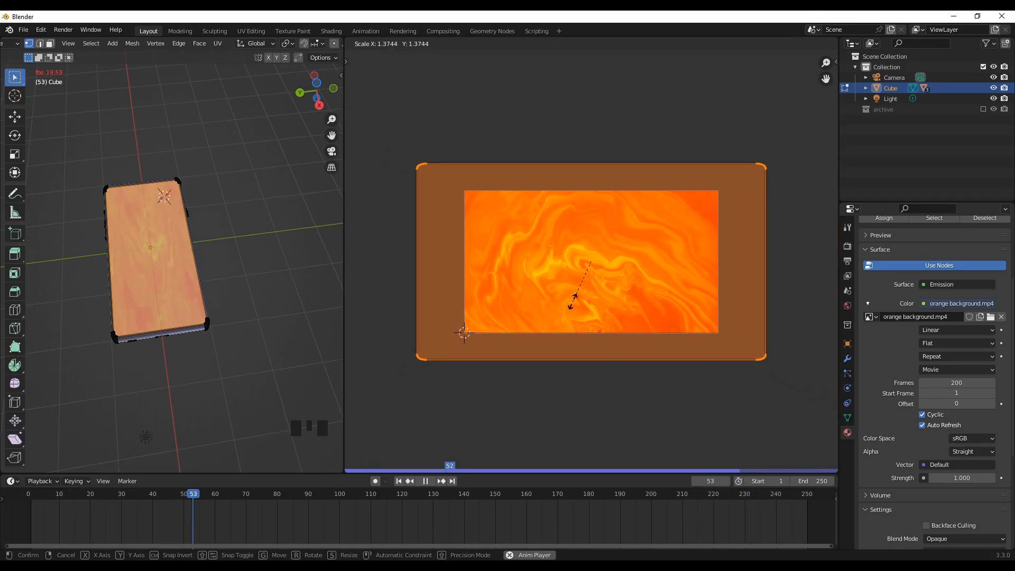
{"action": "key", "text": "Escape"}
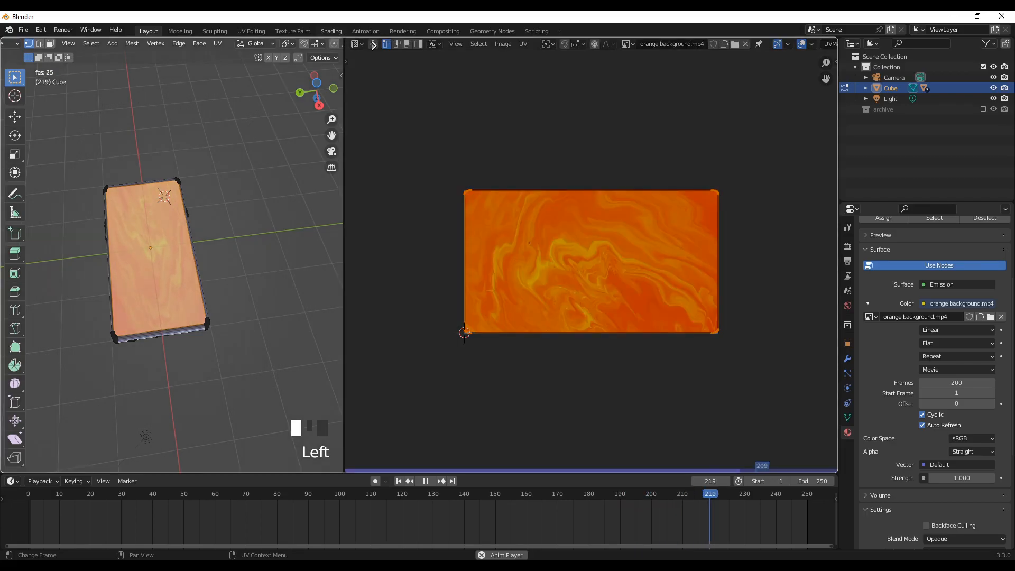
Restore the single 3D viewport, return to Object Mode, and deselect the phone
{"action": "left_click_drag", "start_coordinate": [373, 46], "coordinate": [400, 105]}
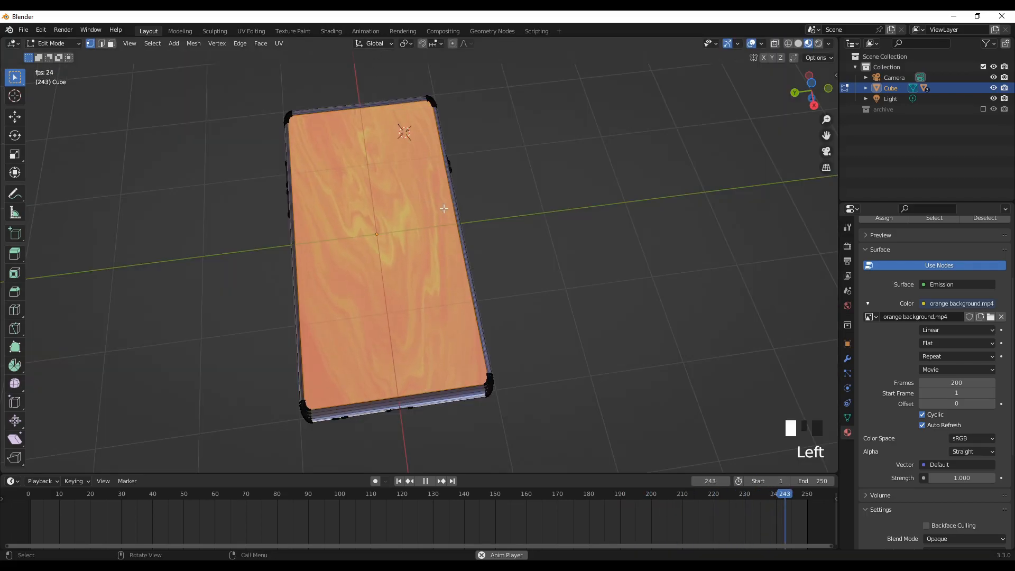
{"action": "key", "text": "Tab"}
{"action": "left_click", "coordinate": [219, 244]}
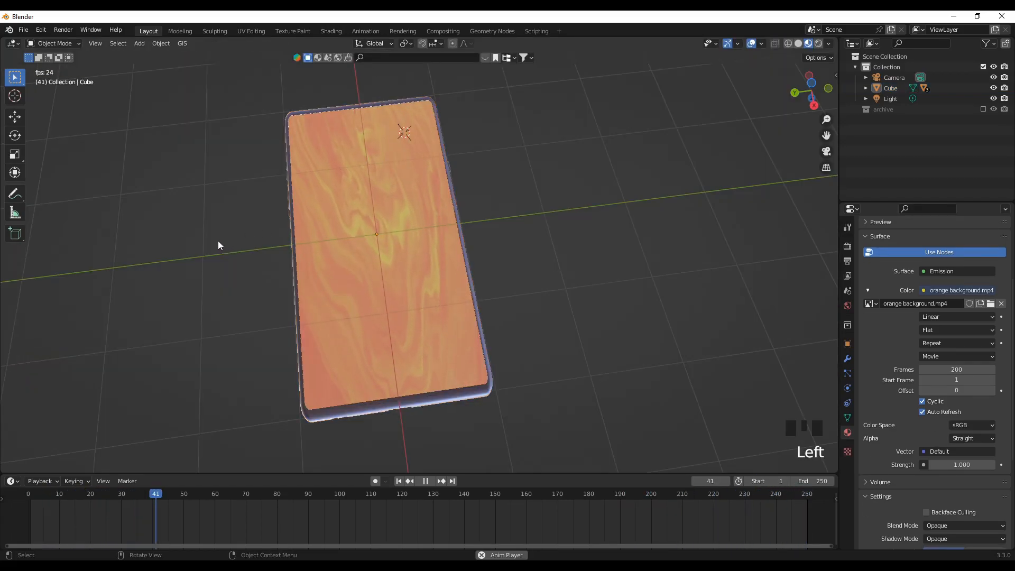
Examine the phone's side, camera bump and back surface up close and as a whole in Material Preview
{"action": "middle_click_drag", "start_coordinate": [245, 200], "coordinate": [451, 124]}
{"action": "middle_click_drag", "start_coordinate": [426, 382], "coordinate": [507, 353]}
{"action": "scroll", "coordinate": [449, 364], "scroll_direction": "up", "scroll_amount": 2}
{"action": "mouse_move", "coordinate": [383, 374]}
{"action": "middle_mouse_down"}
{"action": "mouse_move", "coordinate": [333, 399]}
{"action": "mouse_move", "coordinate": [300, 397]}
{"action": "mouse_move", "coordinate": [393, 374]}
{"action": "middle_mouse_up"}
{"action": "scroll", "coordinate": [426, 367], "scroll_direction": "up", "scroll_amount": 3}
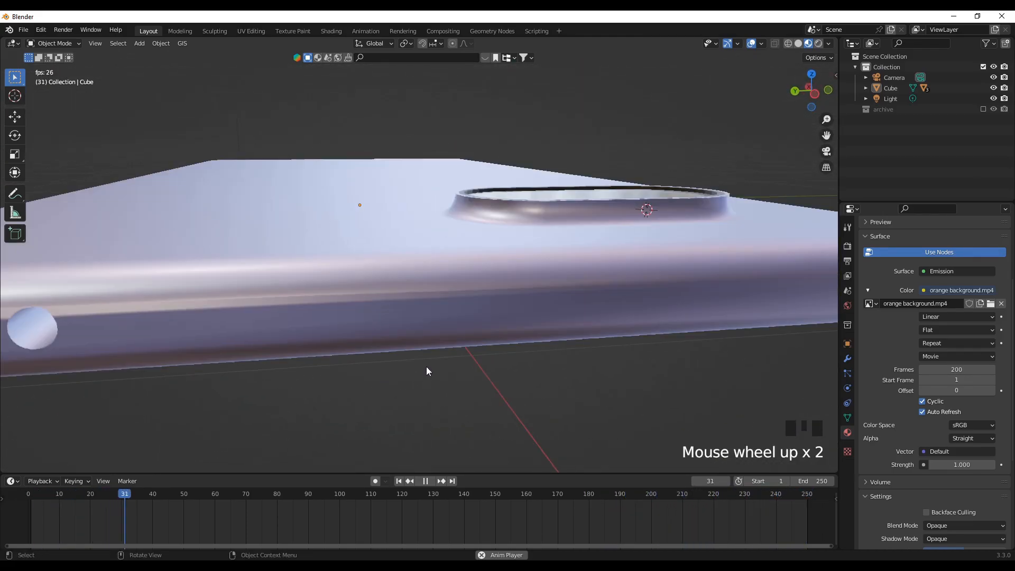
{"action": "scroll", "coordinate": [420, 350], "scroll_direction": "down", "scroll_amount": 1}
{"action": "middle_click_drag", "start_coordinate": [423, 328], "coordinate": [459, 342]}
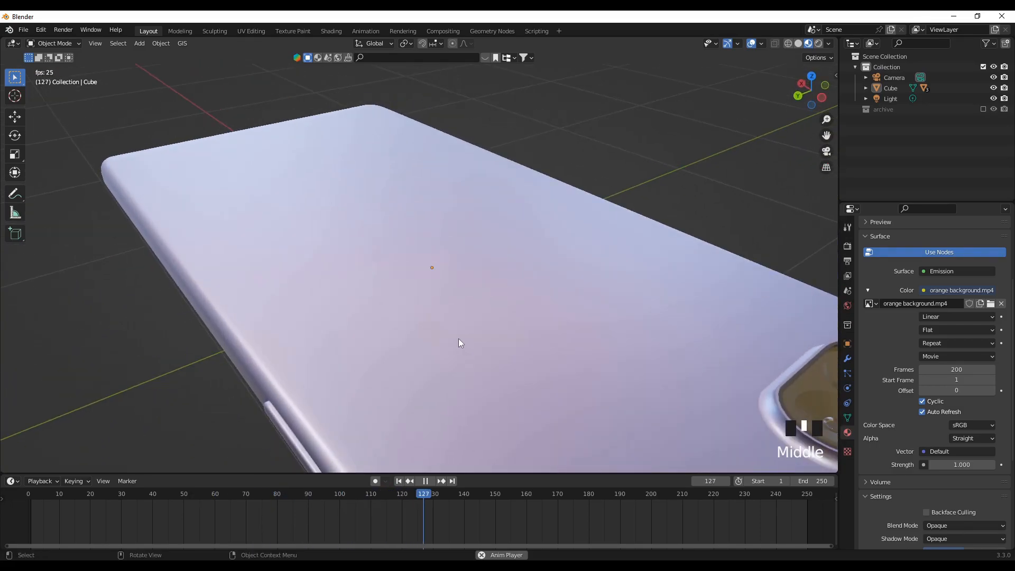
{"action": "scroll", "coordinate": [491, 355], "scroll_direction": "down", "scroll_amount": 1}
{"action": "middle_click_drag", "start_coordinate": [522, 368], "coordinate": [287, 453]}
{"action": "scroll", "coordinate": [312, 401], "scroll_direction": "down", "scroll_amount": 3}
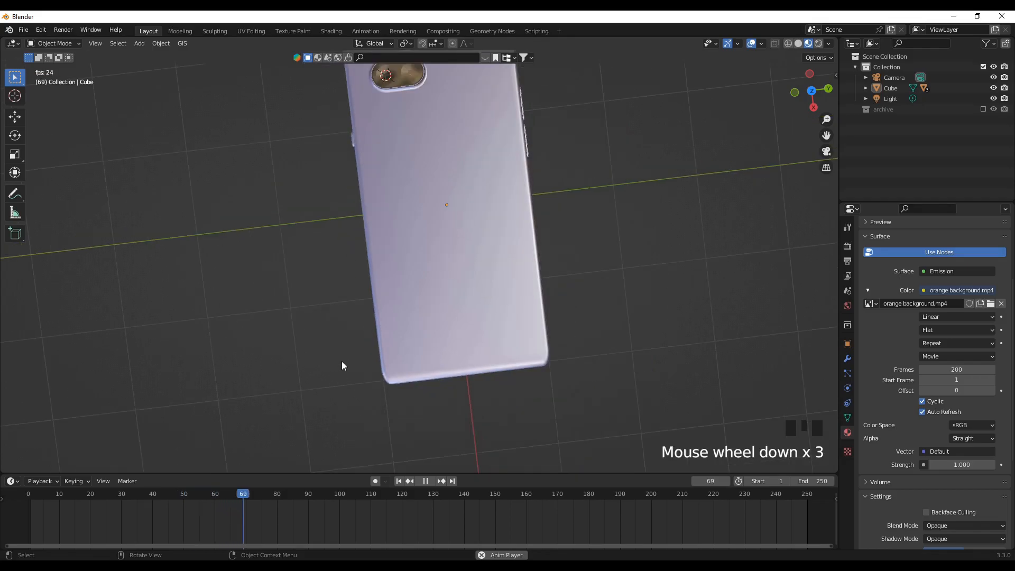
{"action": "middle_click_drag", "start_coordinate": [328, 285], "coordinate": [313, 351], "text": "shift"}
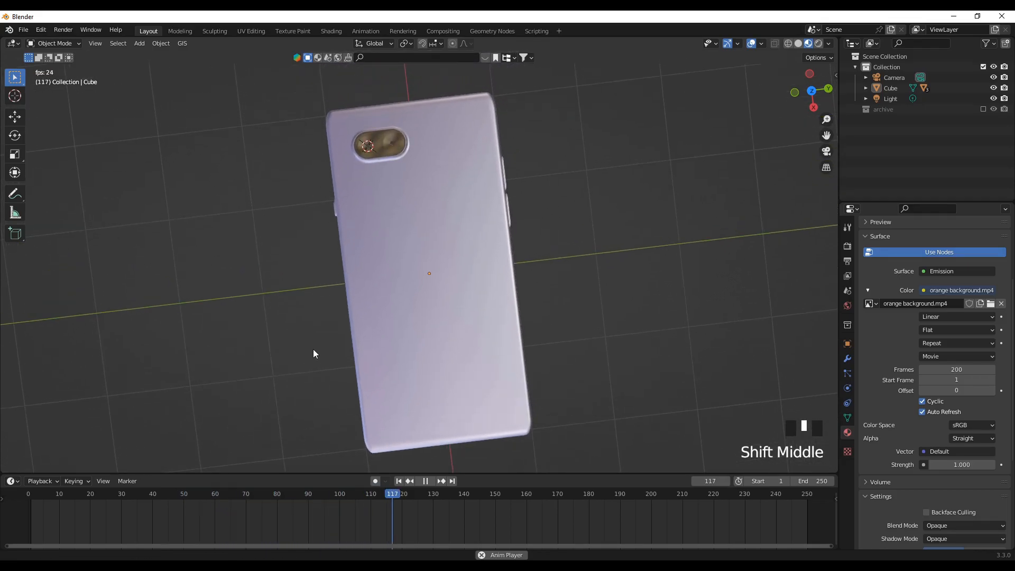
Preview the phone's back in Rendered shading and return to Material Preview
{"action": "key", "text": "r"}
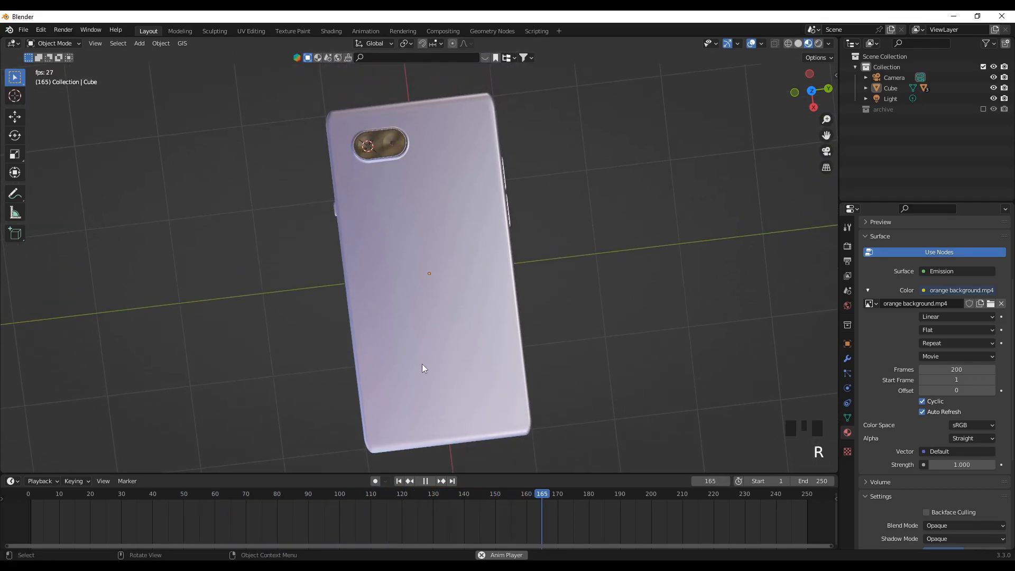
{"action": "key", "text": "z"}
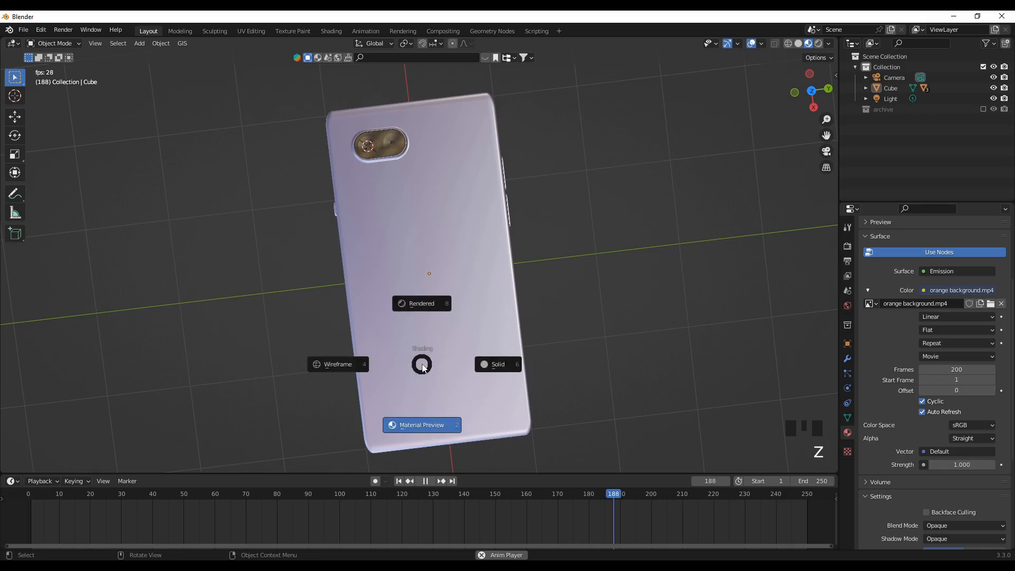
{"action": "left_click", "coordinate": [490, 258]}
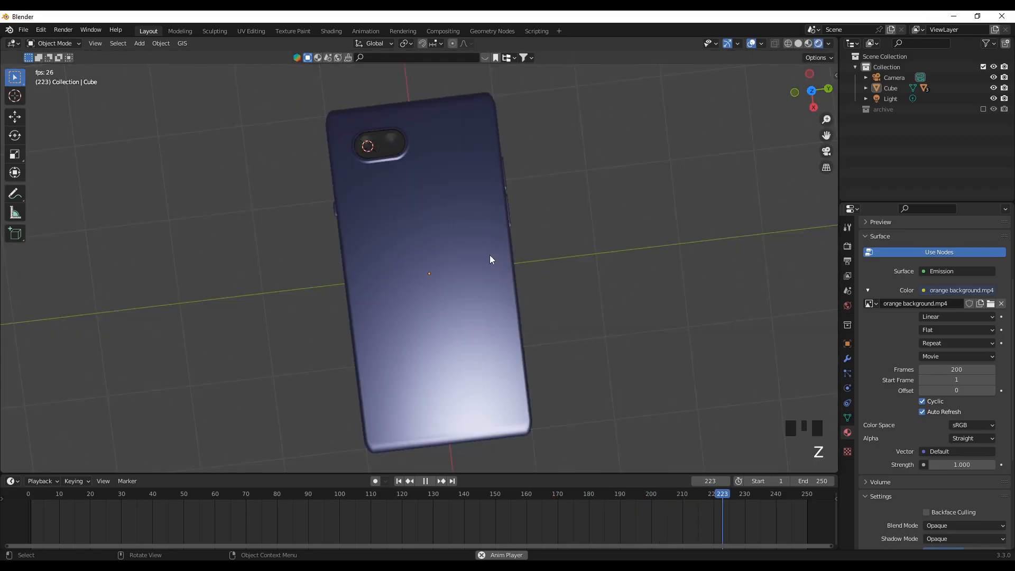
{"action": "left_click", "coordinate": [807, 43]}
Select the phone and rotate it about the global X axis until its screen faces the view
{"action": "left_click", "coordinate": [462, 338]}
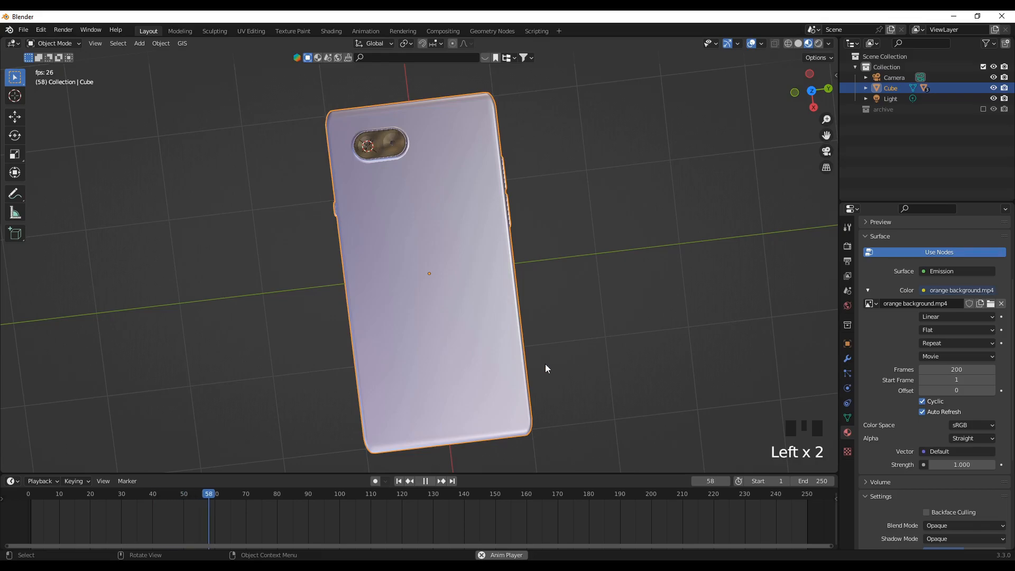
{"action": "key", "text": "r"}
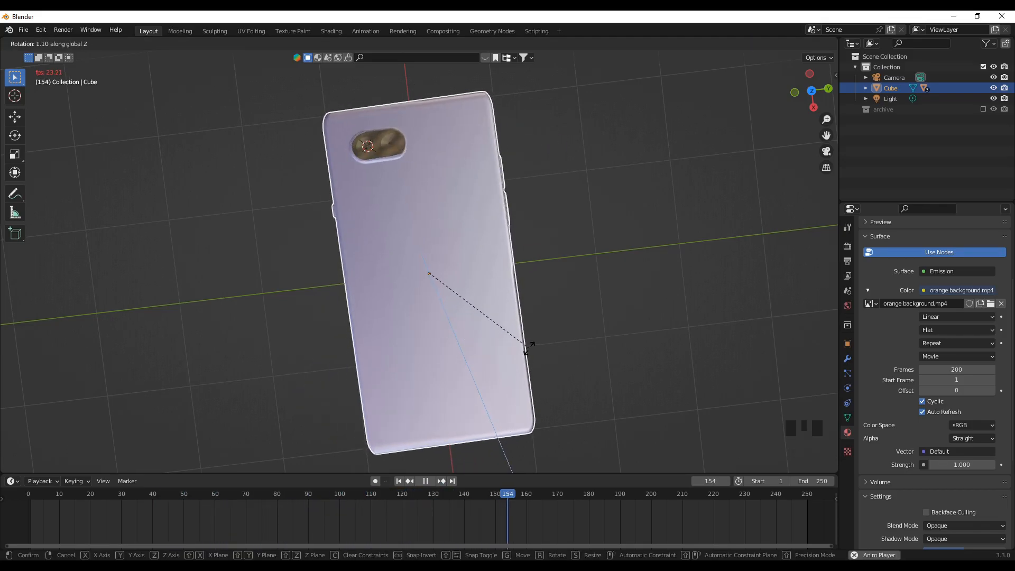
{"action": "right_click", "coordinate": [528, 347]}
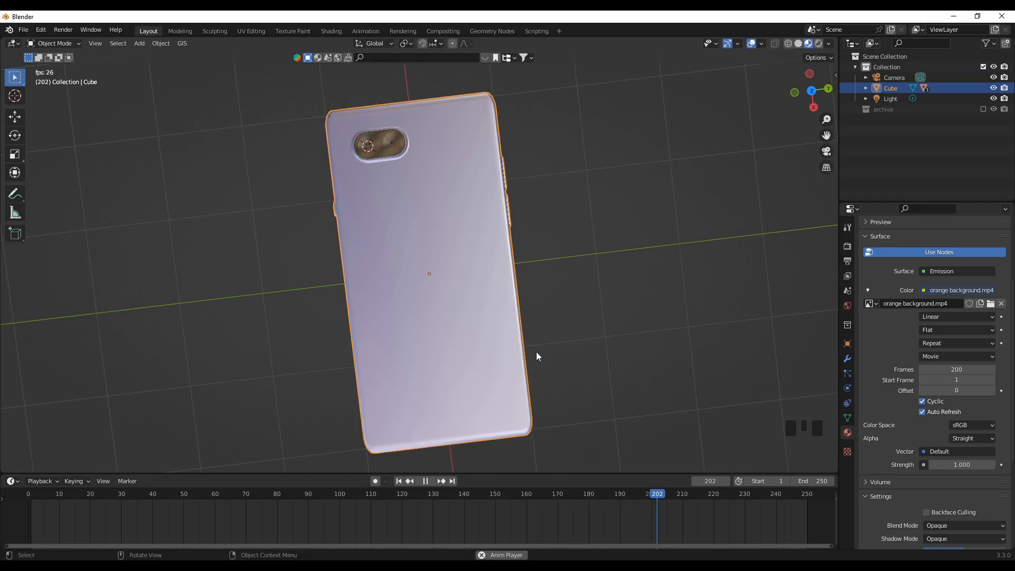
{"action": "key", "text": "r"}
{"action": "key", "text": "x"}
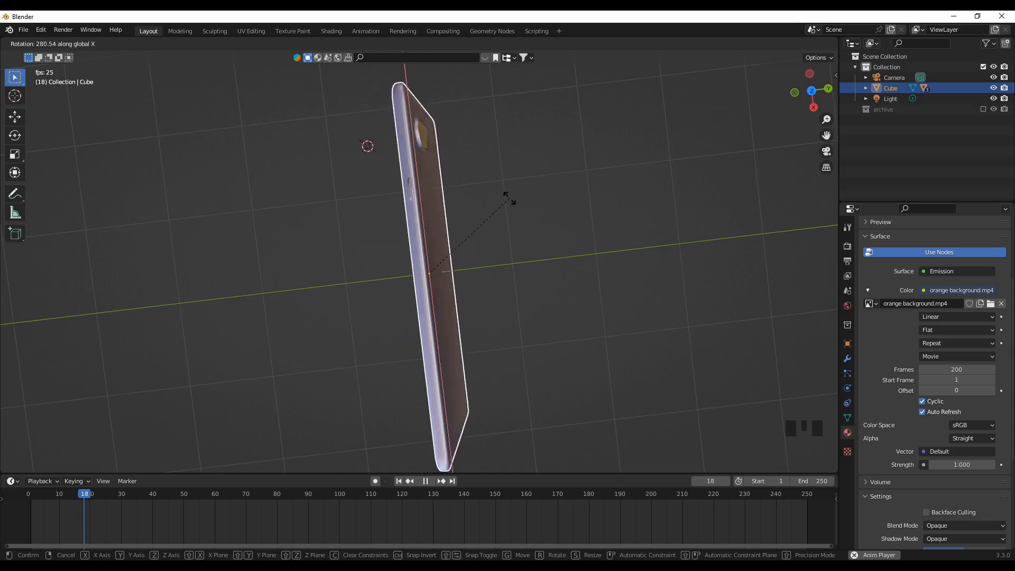
{"action": "left_click", "coordinate": [353, 186]}
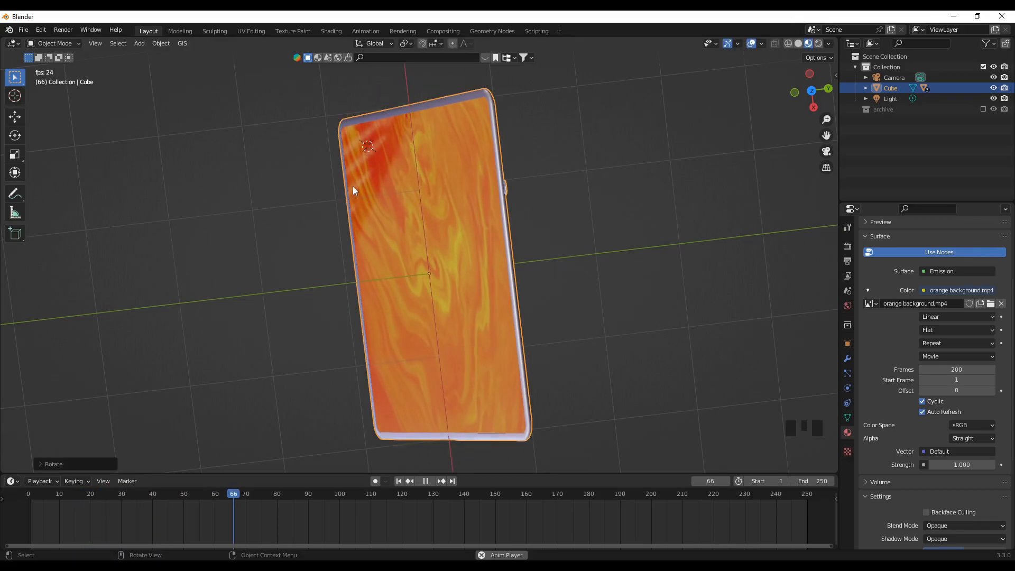
Rotate the phone further about the global X axis to adjust the tilt of its screen
{"action": "mouse_move", "coordinate": [552, 388]}
{"action": "middle_mouse_down"}
{"action": "mouse_move", "coordinate": [516, 348]}
{"action": "mouse_move", "coordinate": [565, 281]}
{"action": "mouse_move", "coordinate": [563, 331]}
{"action": "mouse_move", "coordinate": [533, 408]}
{"action": "mouse_move", "coordinate": [553, 381]}
{"action": "middle_mouse_up"}
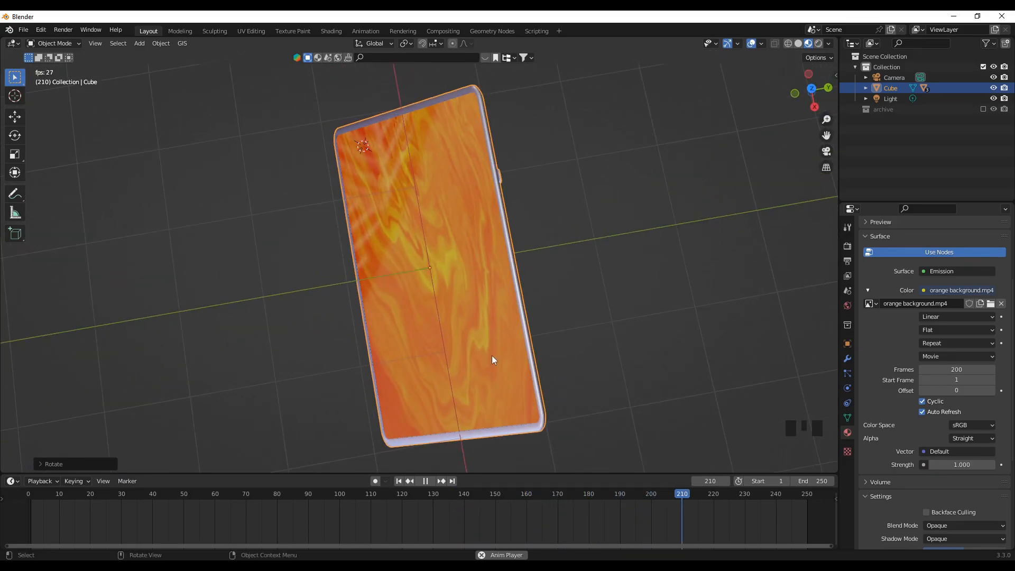
{"action": "key", "text": "r"}
{"action": "key", "text": "x"}
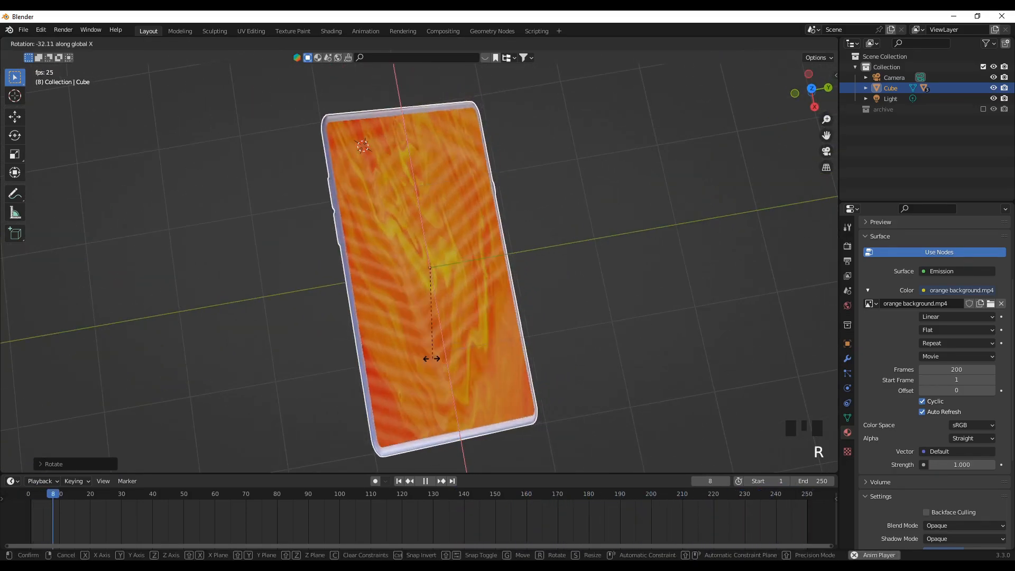